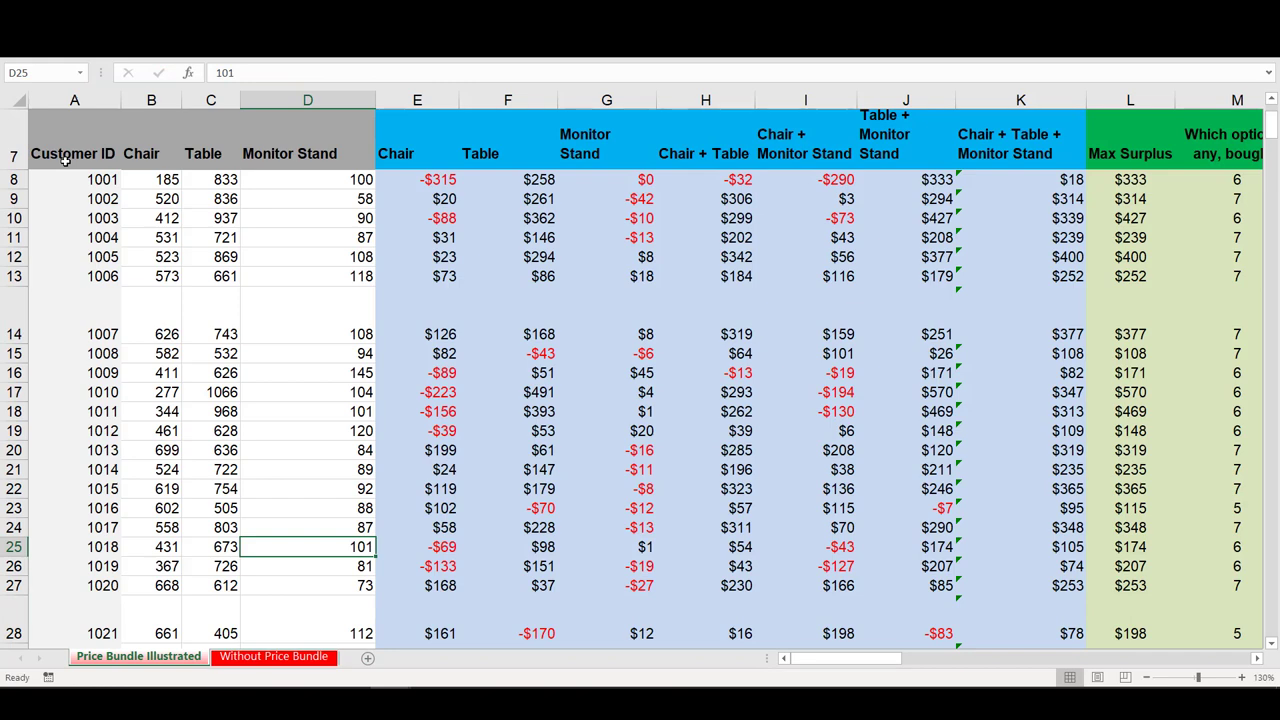
Step: Look through the customer valuation rows and return to the pricing table at the start of the sheet
scroll(65, 161, "down", 2)
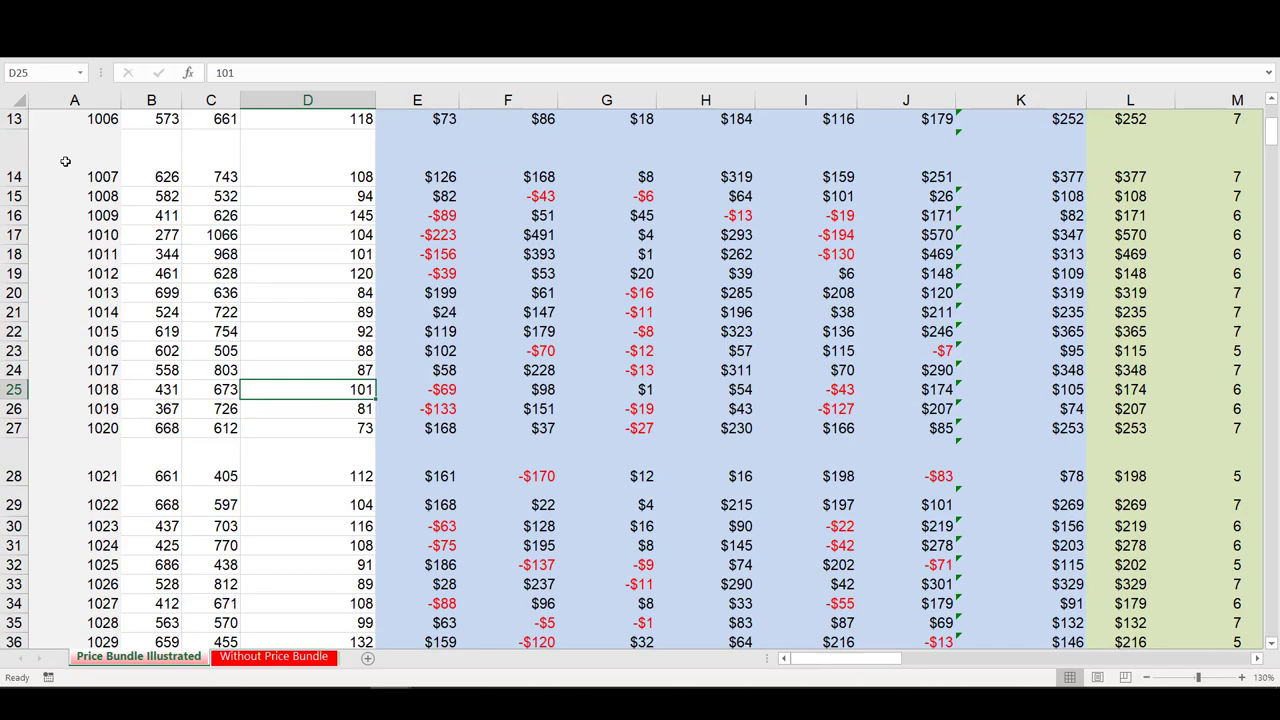
scroll(65, 161, "down", 20)
left_click_drag(1275, 208, 1272, 118)
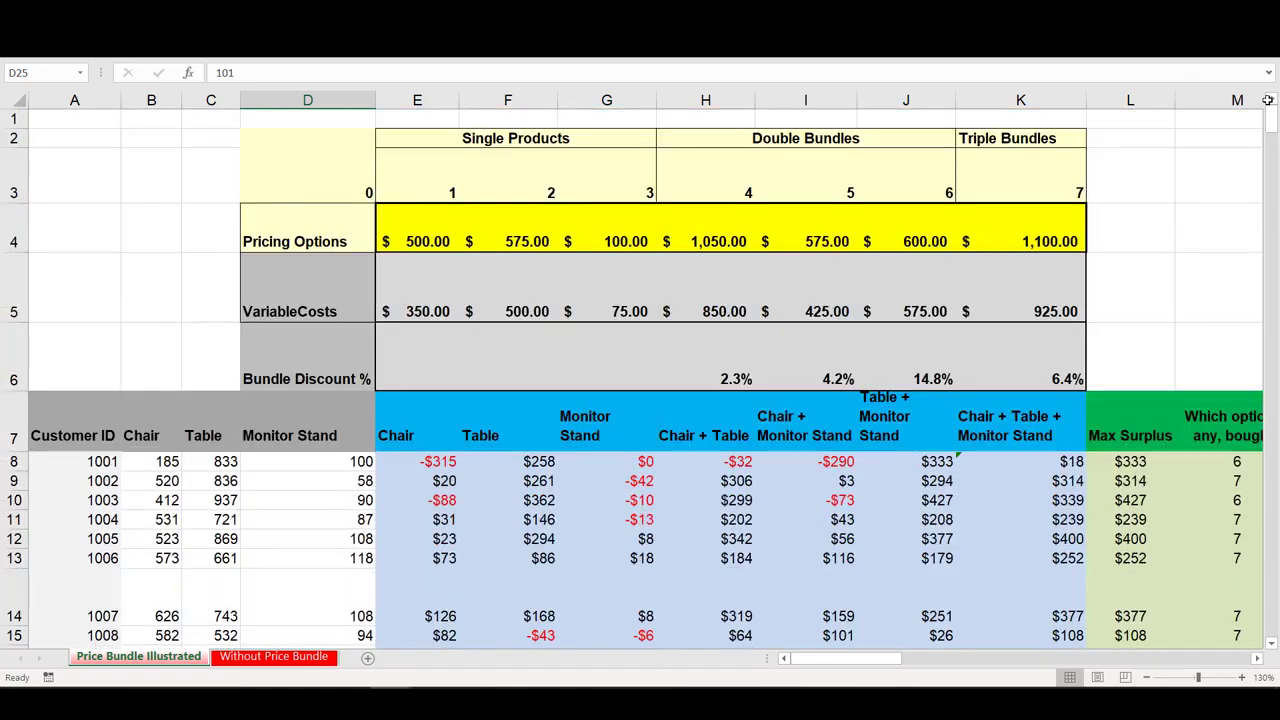
Step: Review the first customer's Chair, Table and Monitor Stand valuations in B8:D8
left_click(148, 462)
scroll(146, 300, "down", 2)
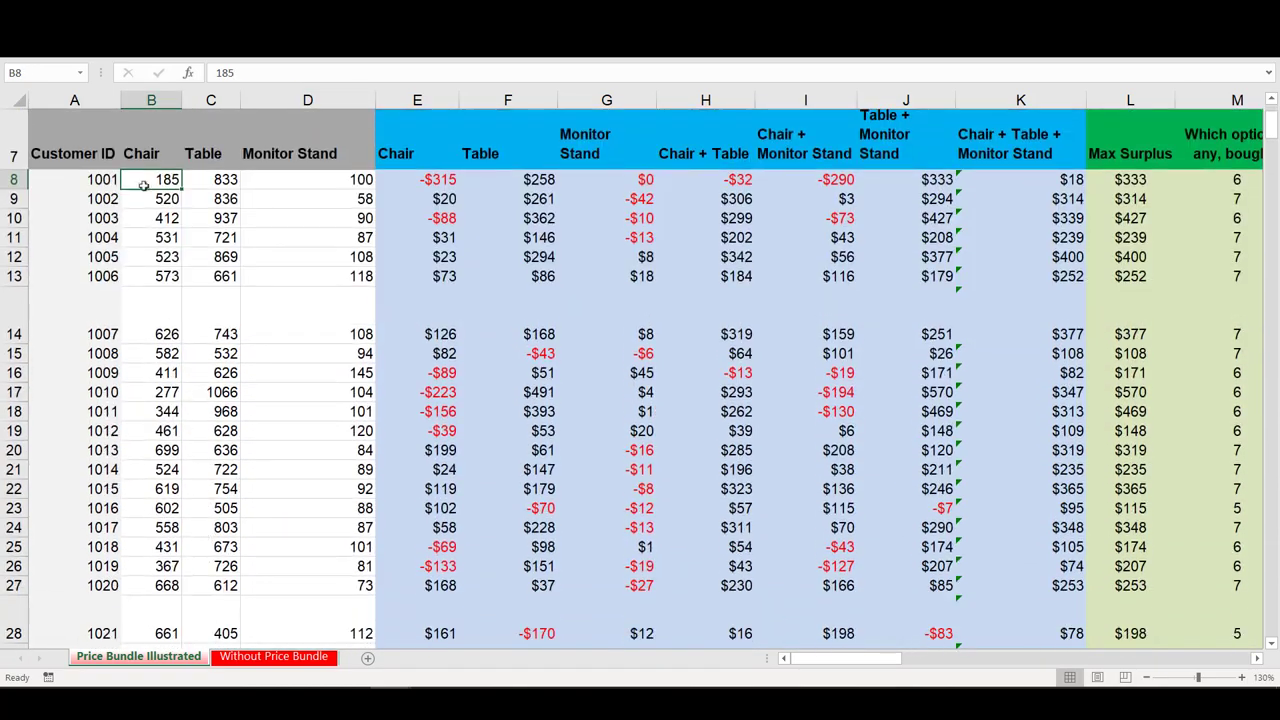
left_click(217, 180)
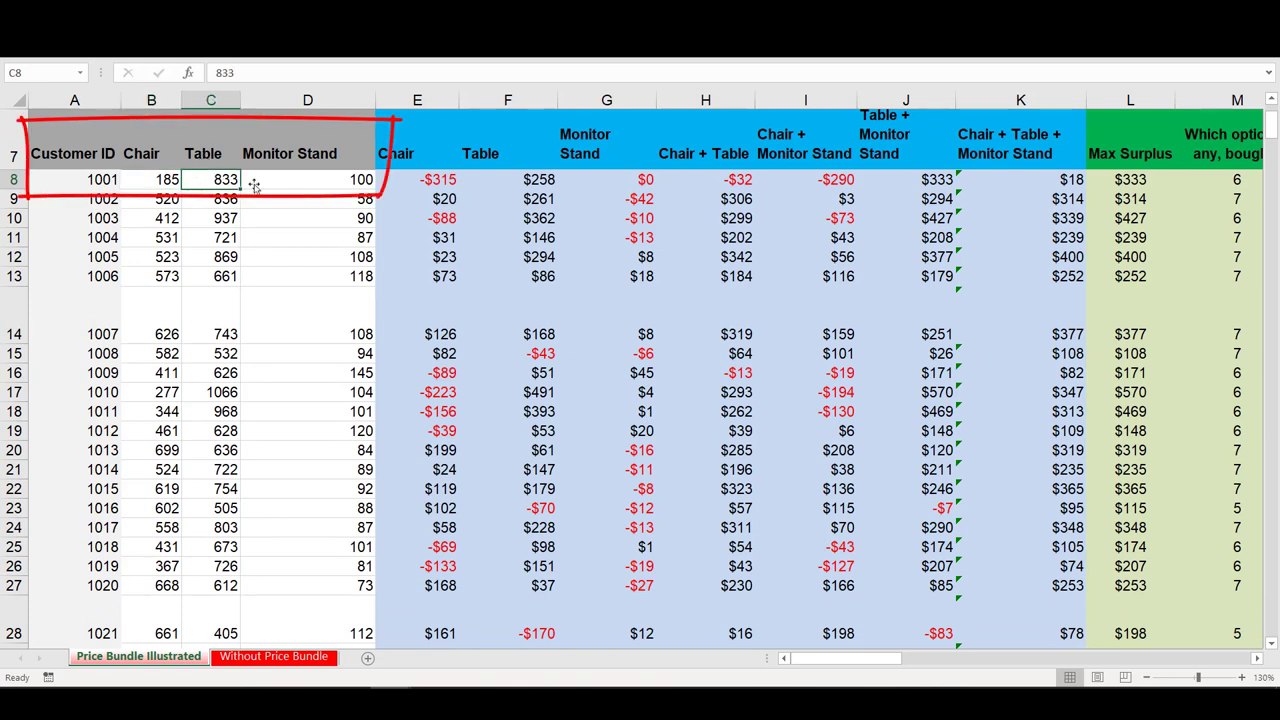
left_click(302, 182)
left_click_drag(155, 180, 272, 181)
left_click(174, 180)
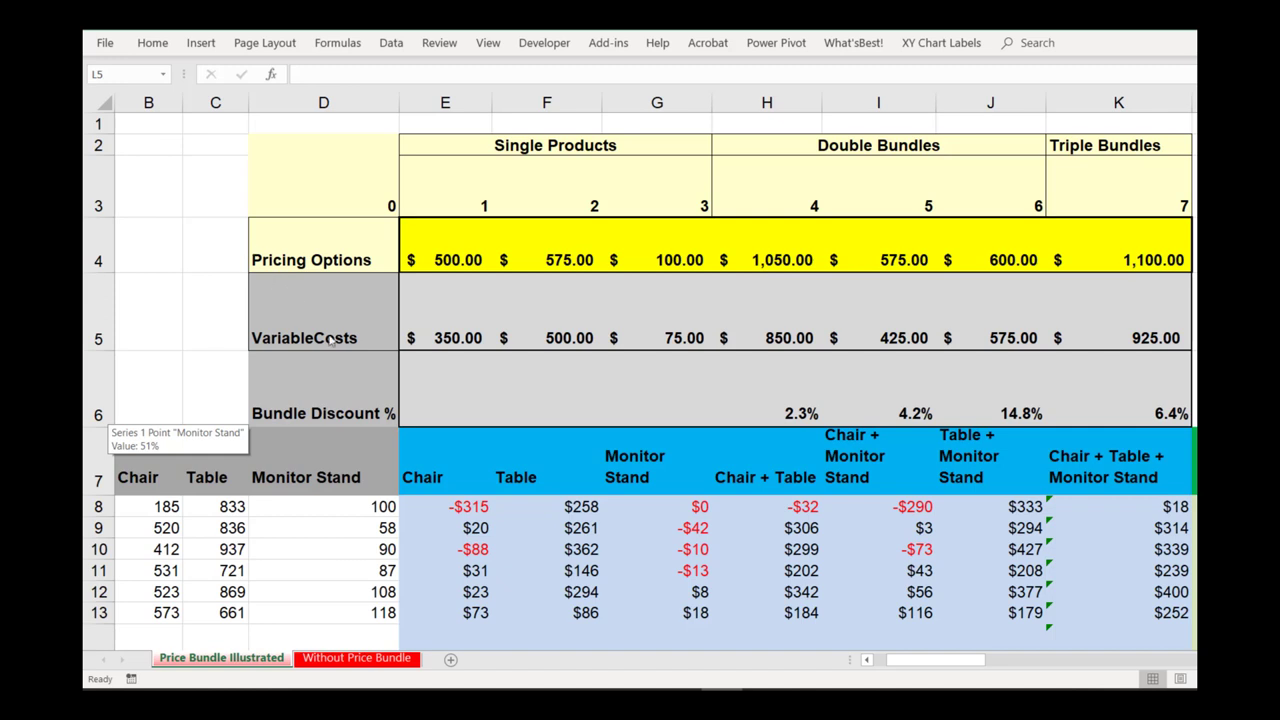
Step: Review the single-product and bundle headings in E7:K7 and their Pricing Options in E4:K4
left_click_drag(443, 464, 1051, 472)
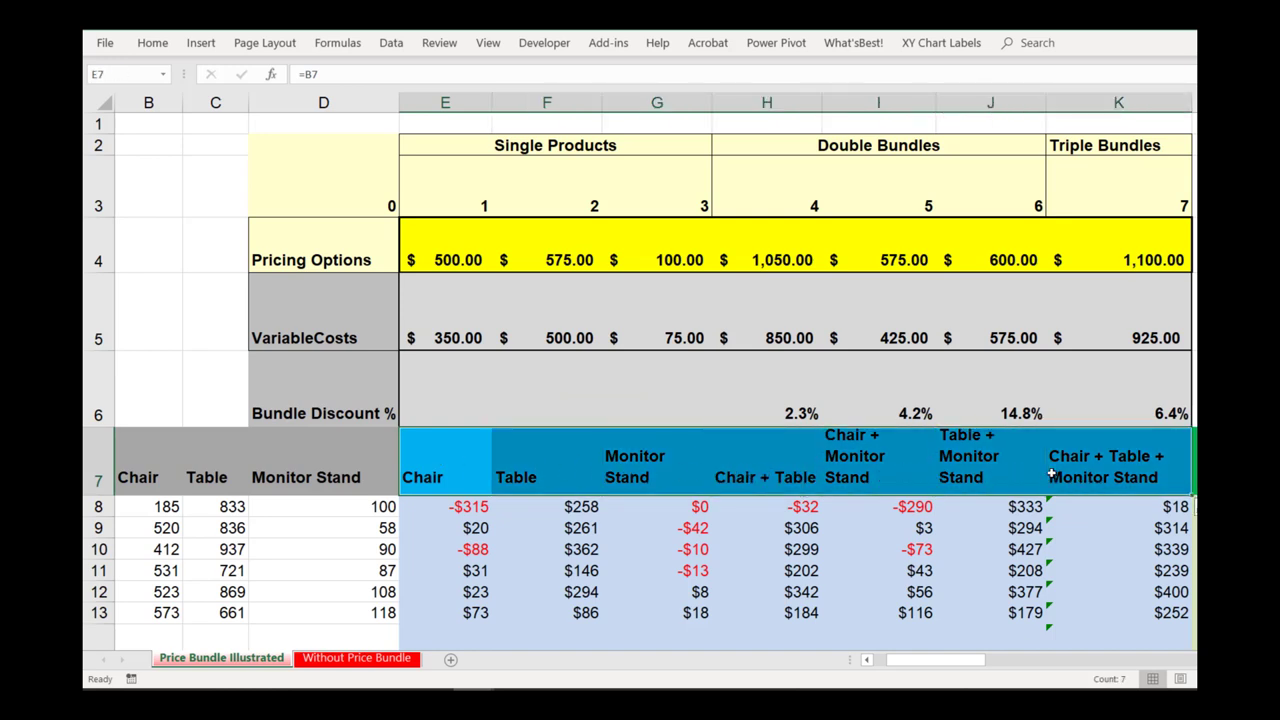
mouse_move(204, 208)
left_mouse_down()
mouse_move(1120, 284)
mouse_move(1232, 206)
left_mouse_up()
left_click_drag(200, 208, 1232, 208)
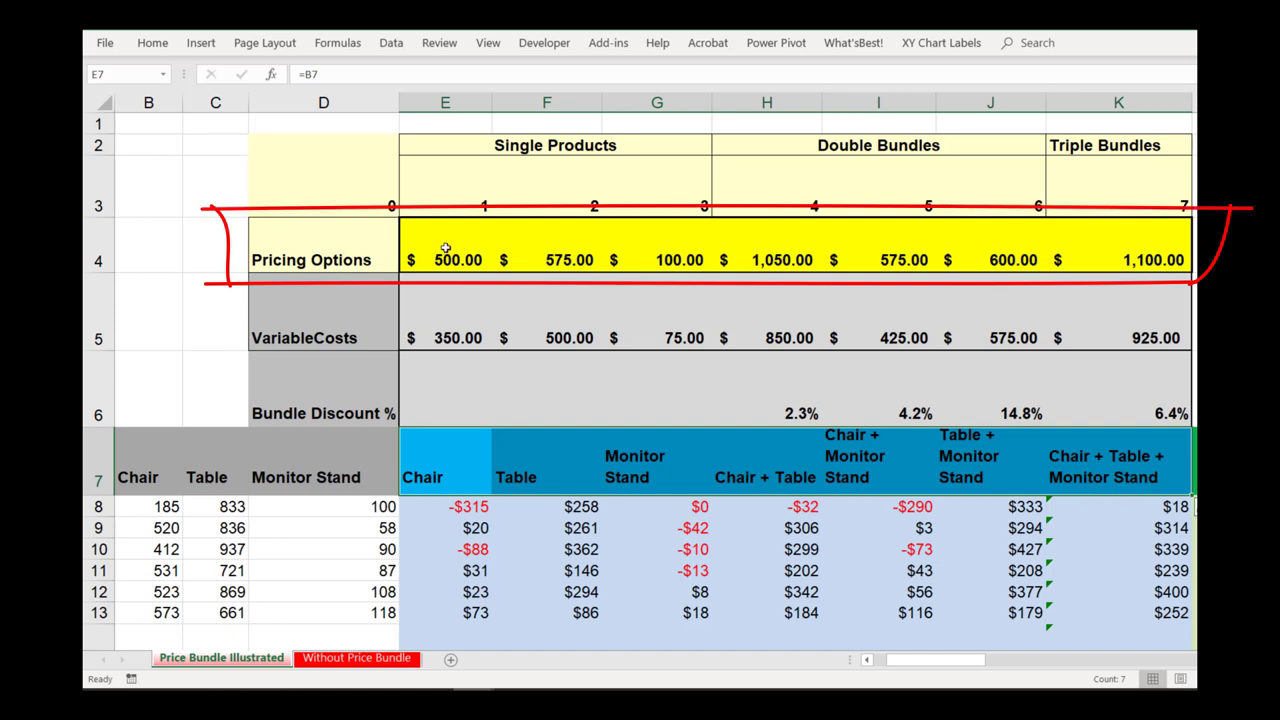
left_click(465, 245)
left_click_drag(465, 245, 1094, 252)
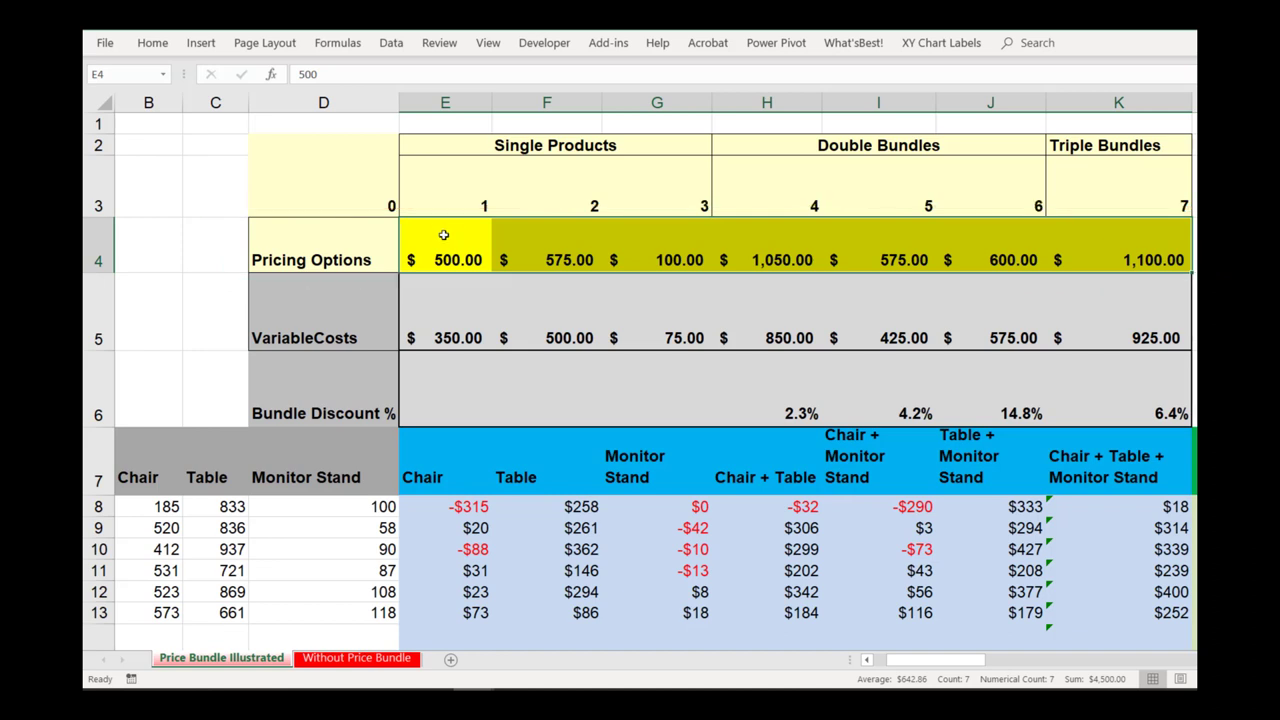
Step: Inspect the VariableCosts in row 5, including the Chair + Table cost formula in H5, and the Bundle Discount % values in row 6
left_click(457, 319)
left_click_drag(457, 319, 677, 322)
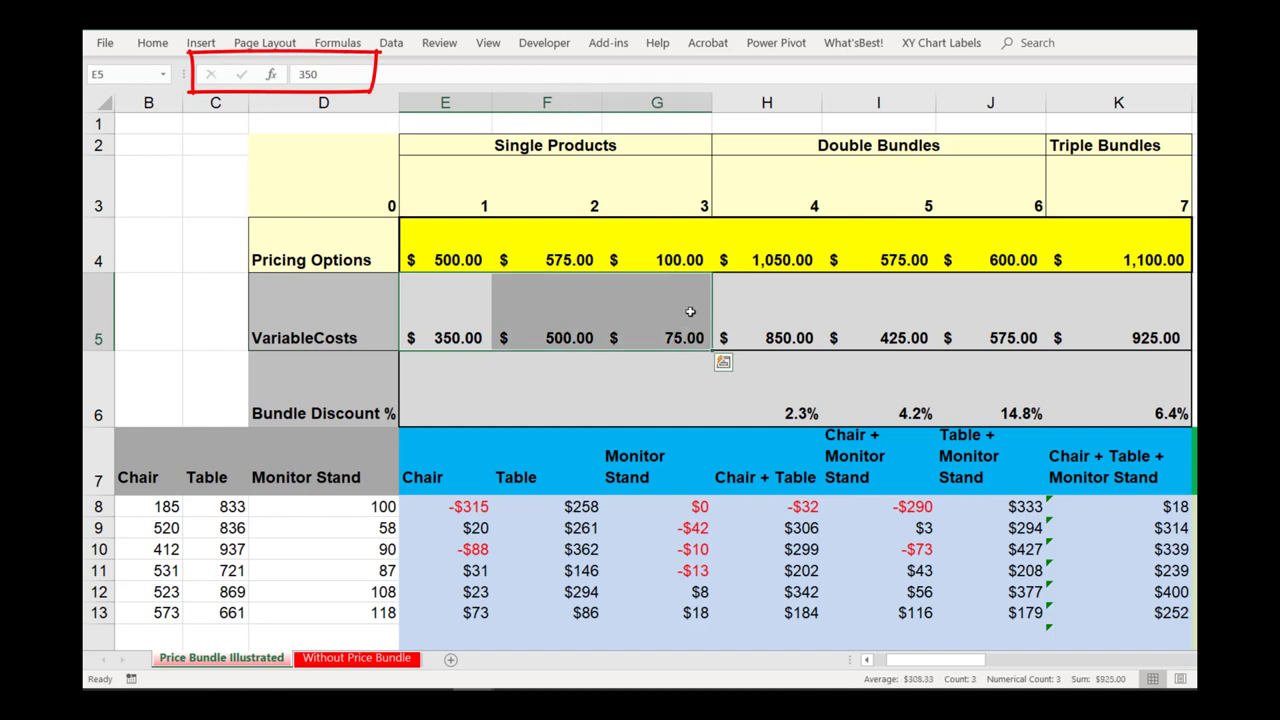
left_click(776, 313)
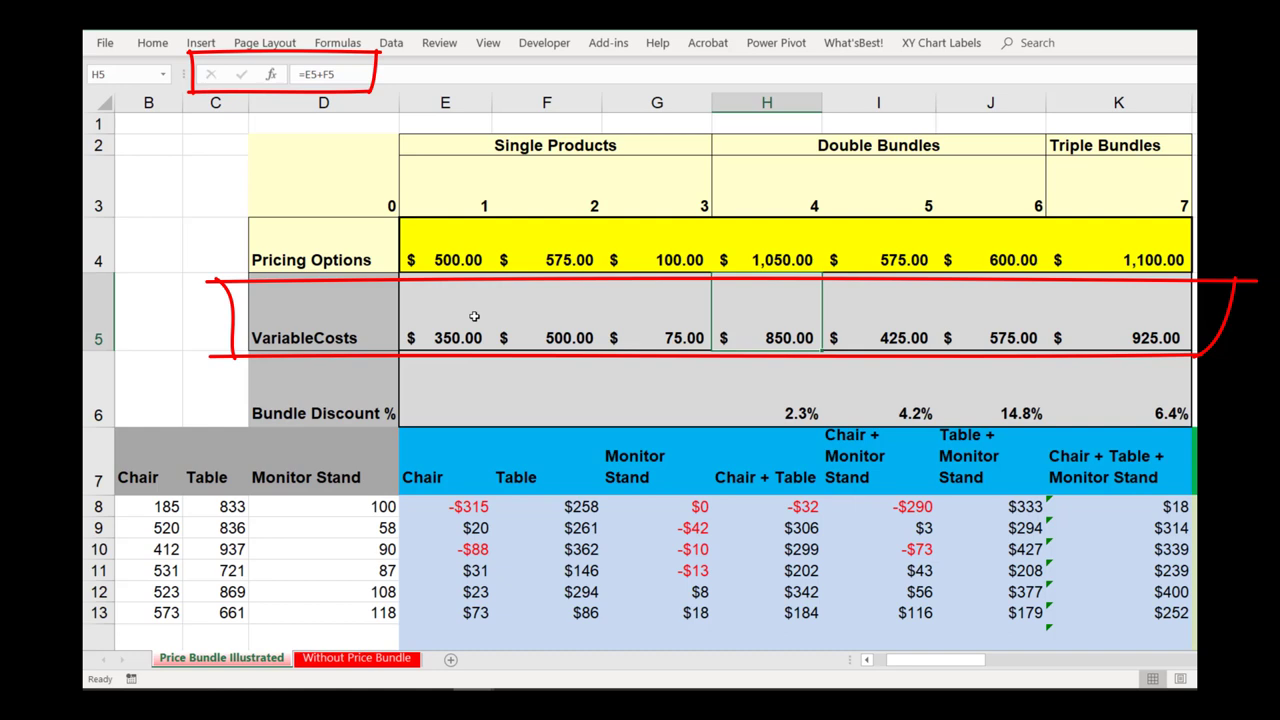
left_click_drag(434, 396, 1108, 406)
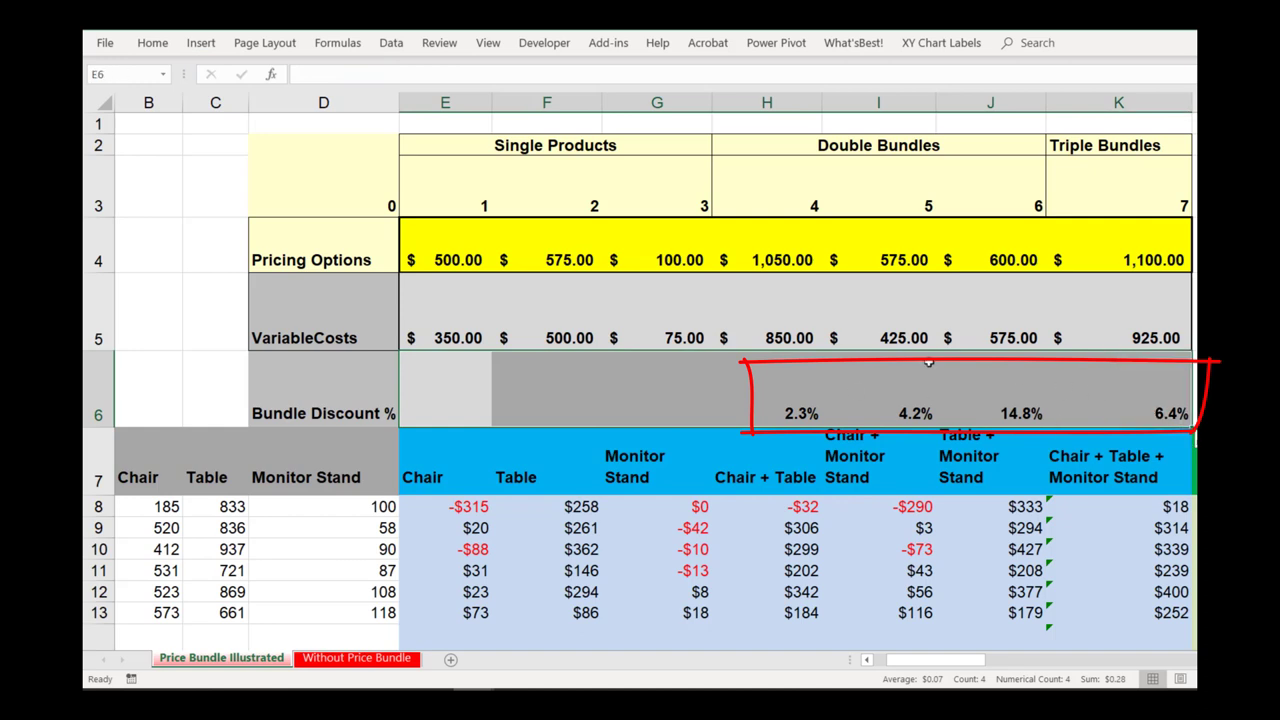
left_click(789, 394)
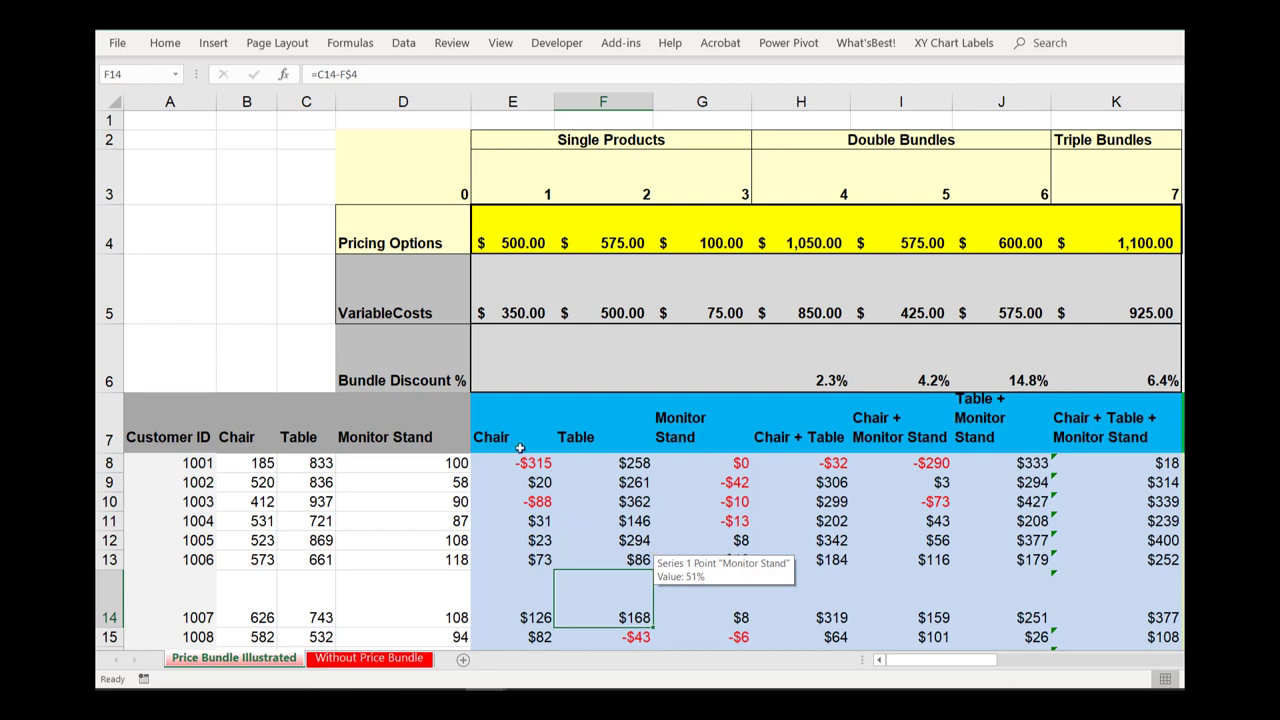
Step: Inspect the first customer's surplus formulas for the single Chair, Table and Monitor Stand in row 8
left_click_drag(498, 432, 736, 502)
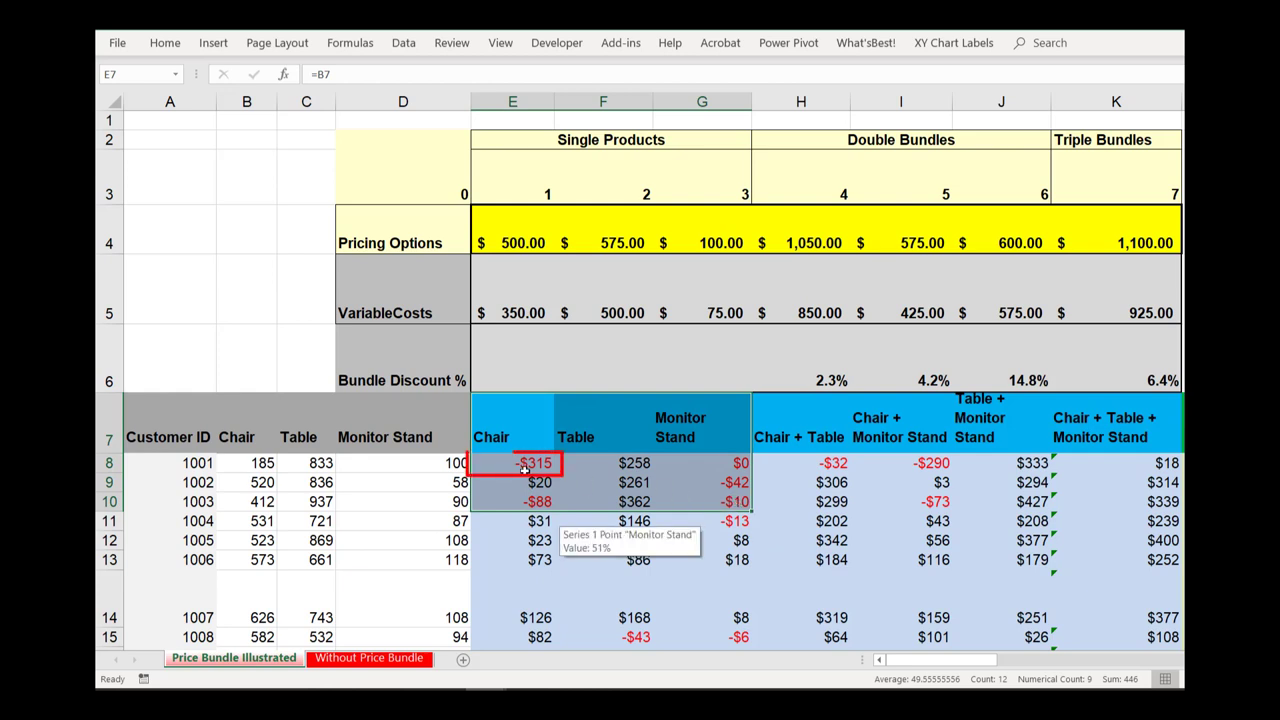
left_click(515, 465)
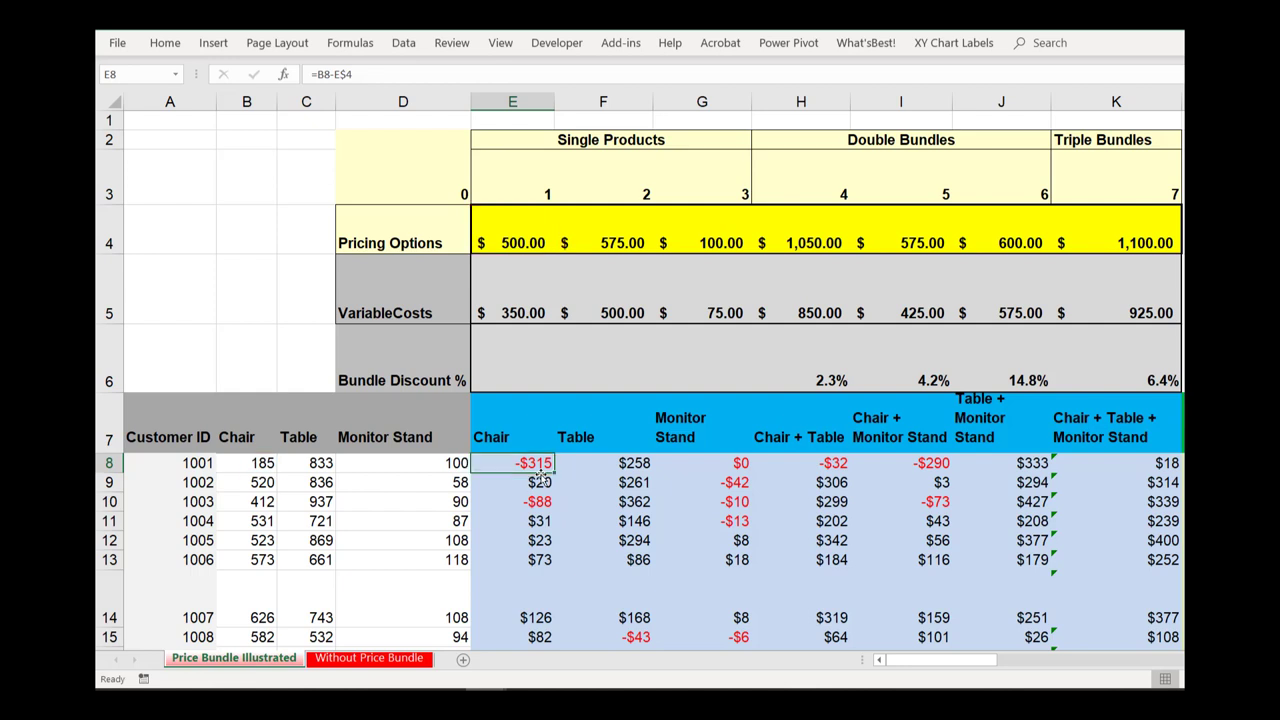
left_click(638, 466)
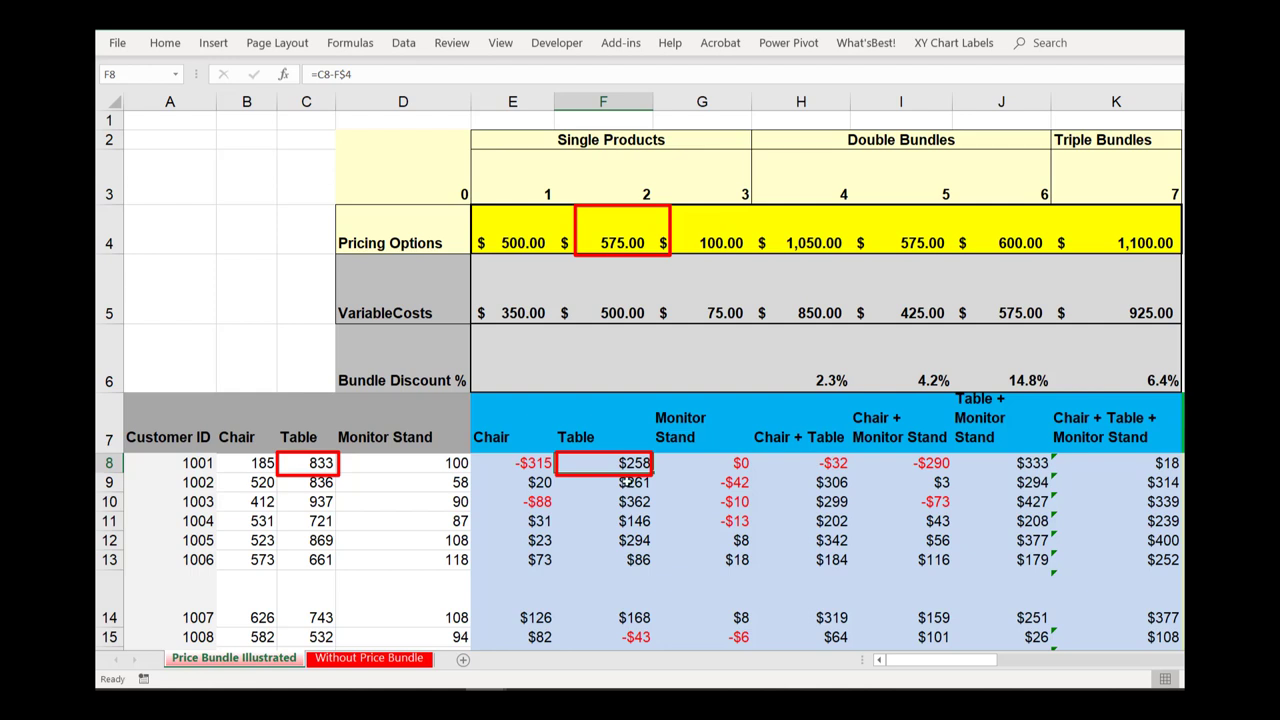
left_click(680, 470)
Step: Examine the first customer's bundle surpluses in H8:K8, including the Table + Monitor Stand formula, and compare all options across row 8
left_click_drag(792, 460, 1105, 466)
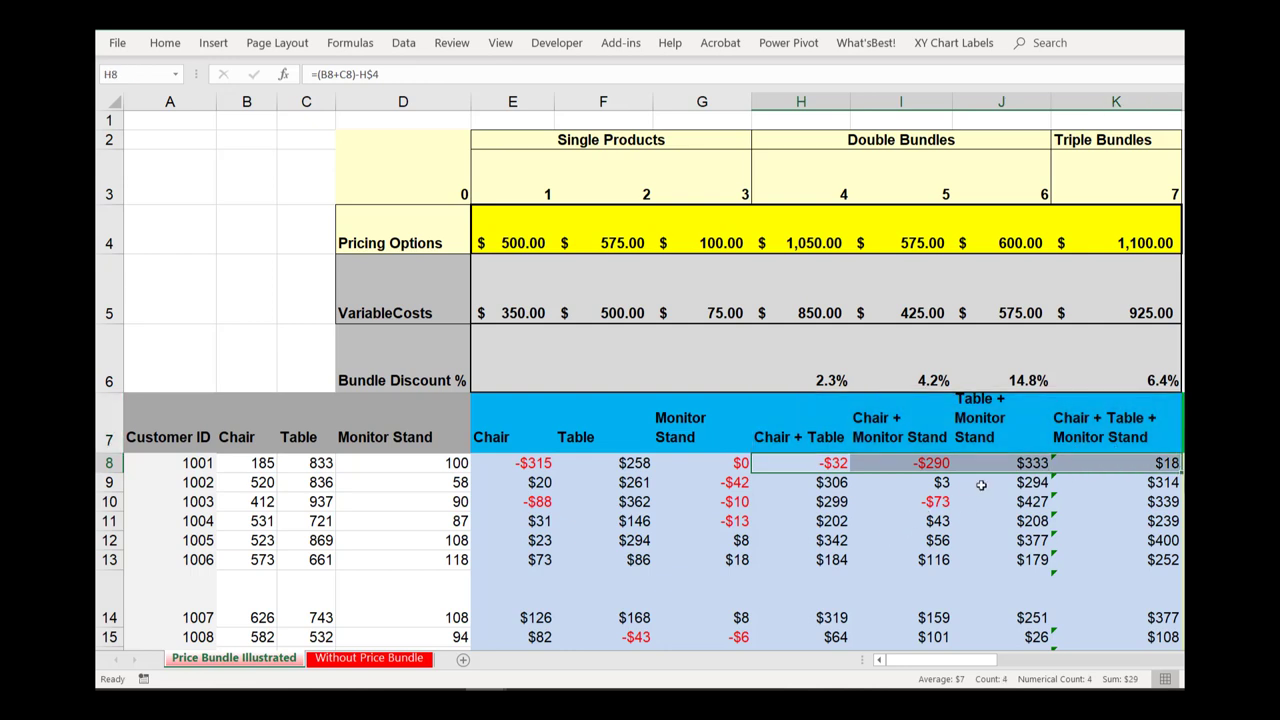
left_click(1018, 466)
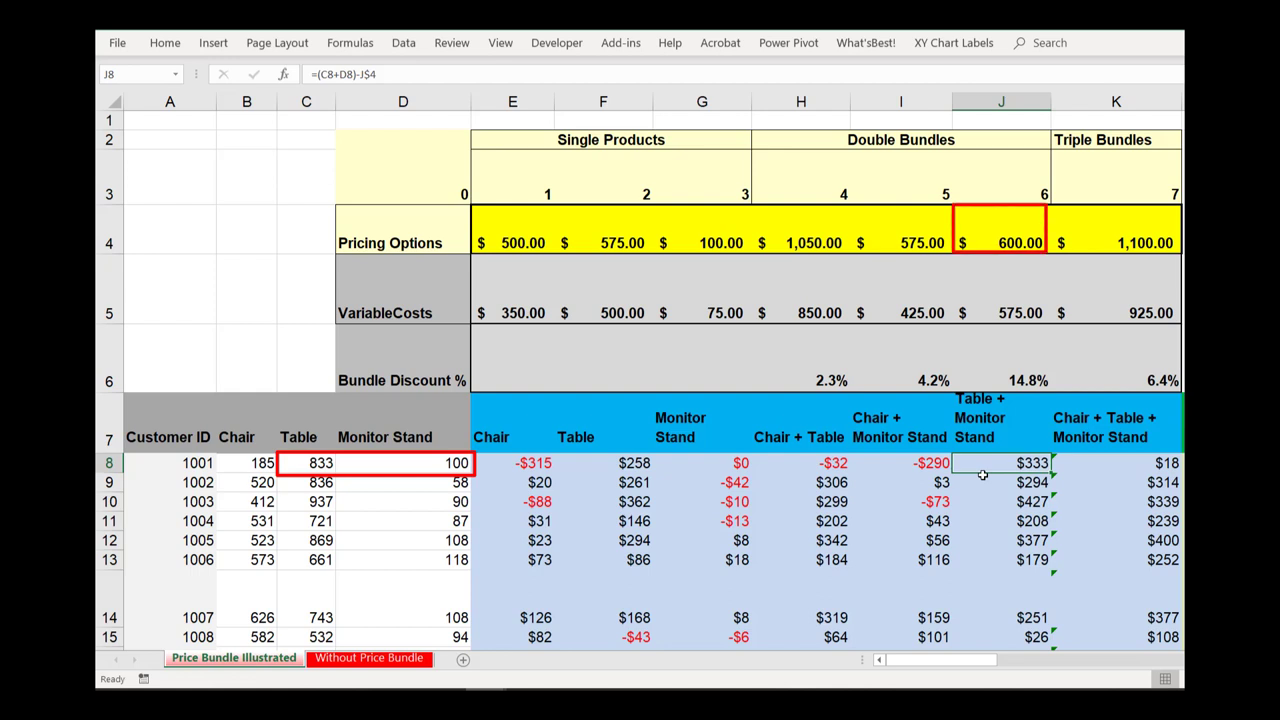
left_click(519, 463)
left_click_drag(565, 466, 1100, 466)
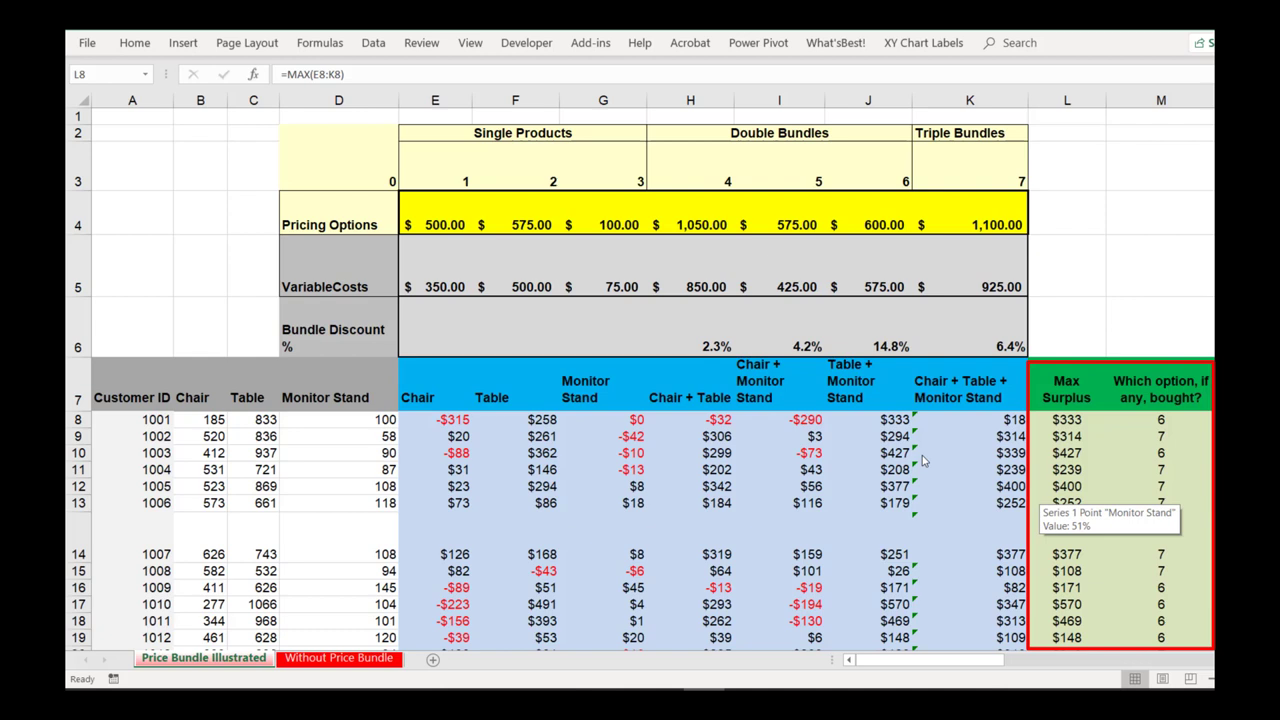
Step: Check the Max Surplus formulas in L8 and L9 against the surplus values in columns E to K
left_click(1077, 421)
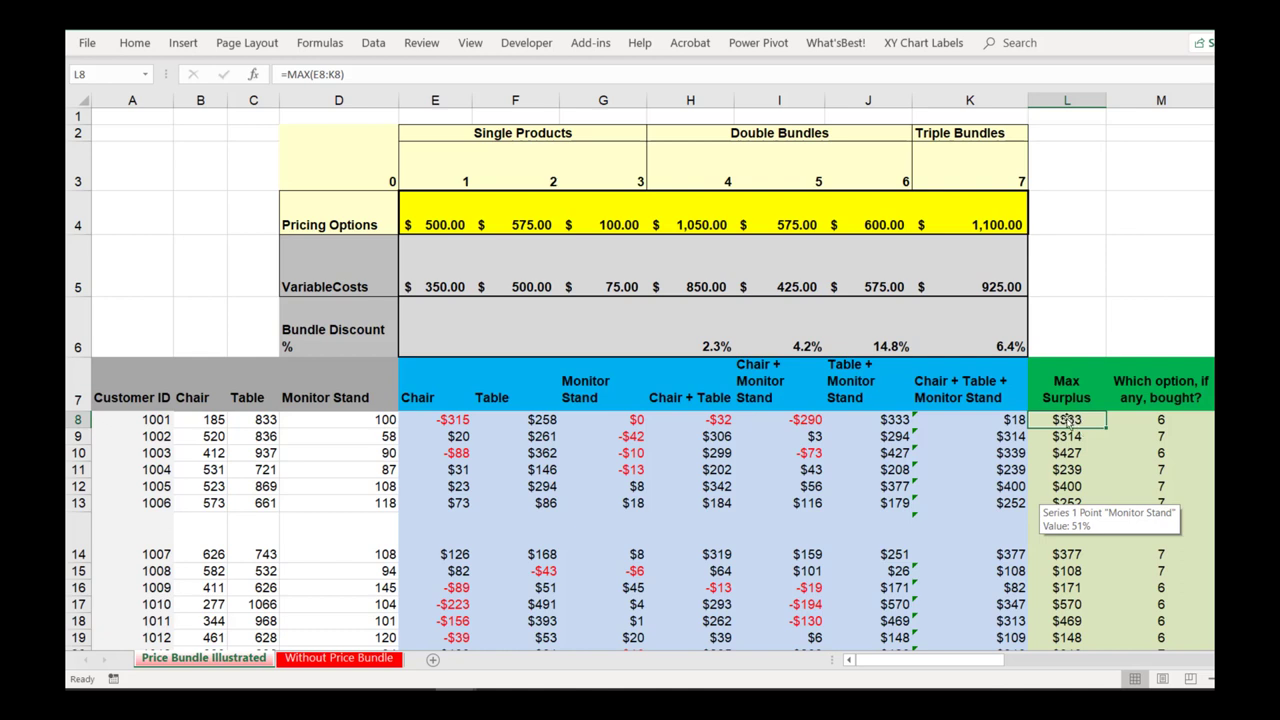
left_click(447, 418)
left_click_drag(447, 418, 978, 420)
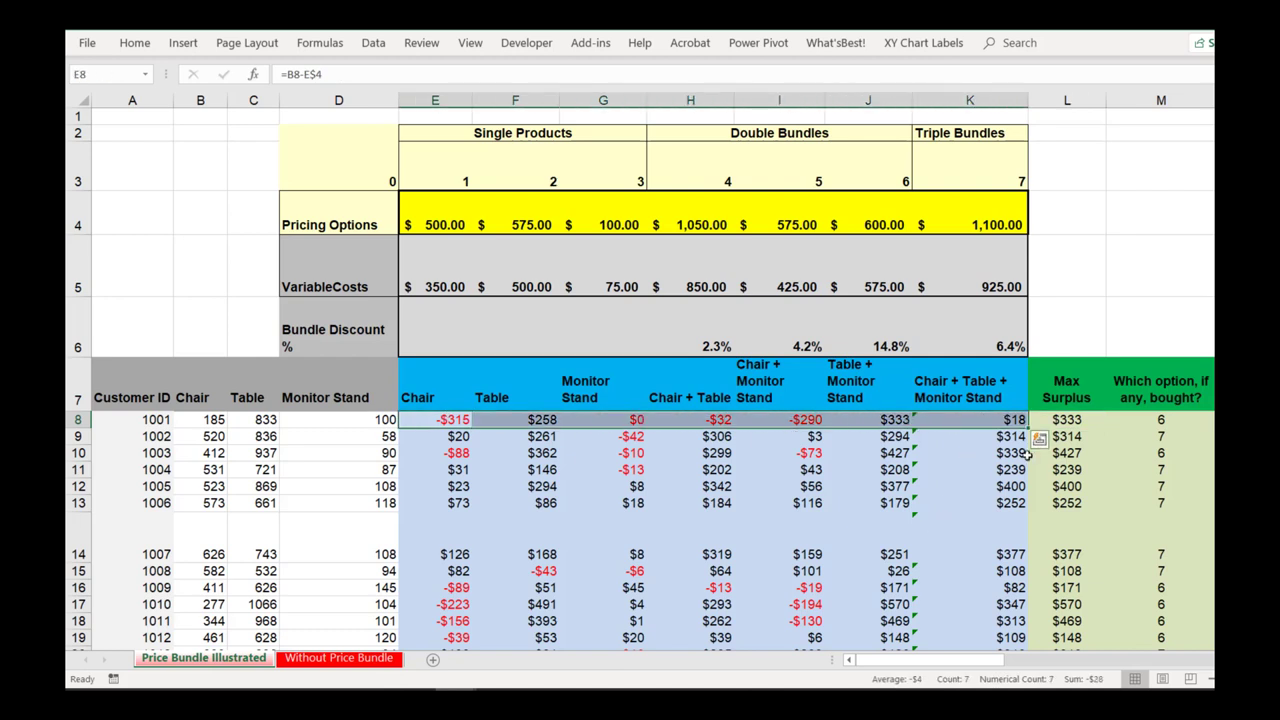
left_click(1068, 420)
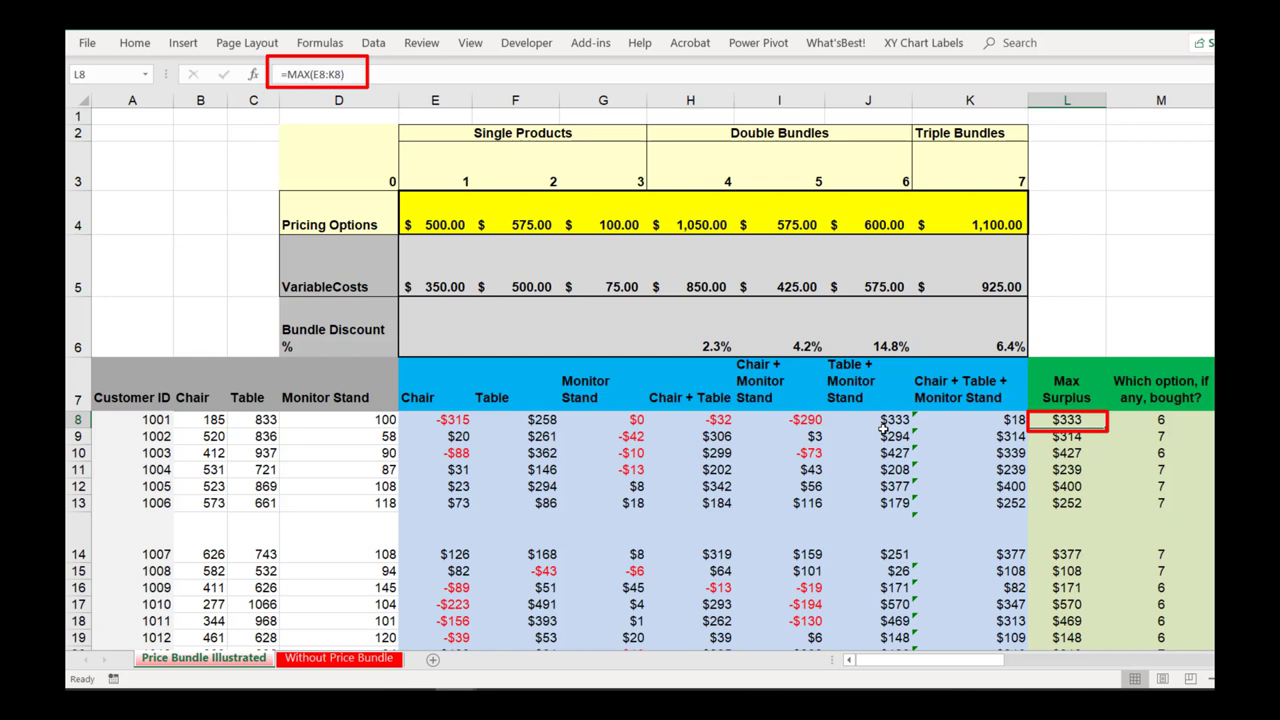
left_click(1067, 437)
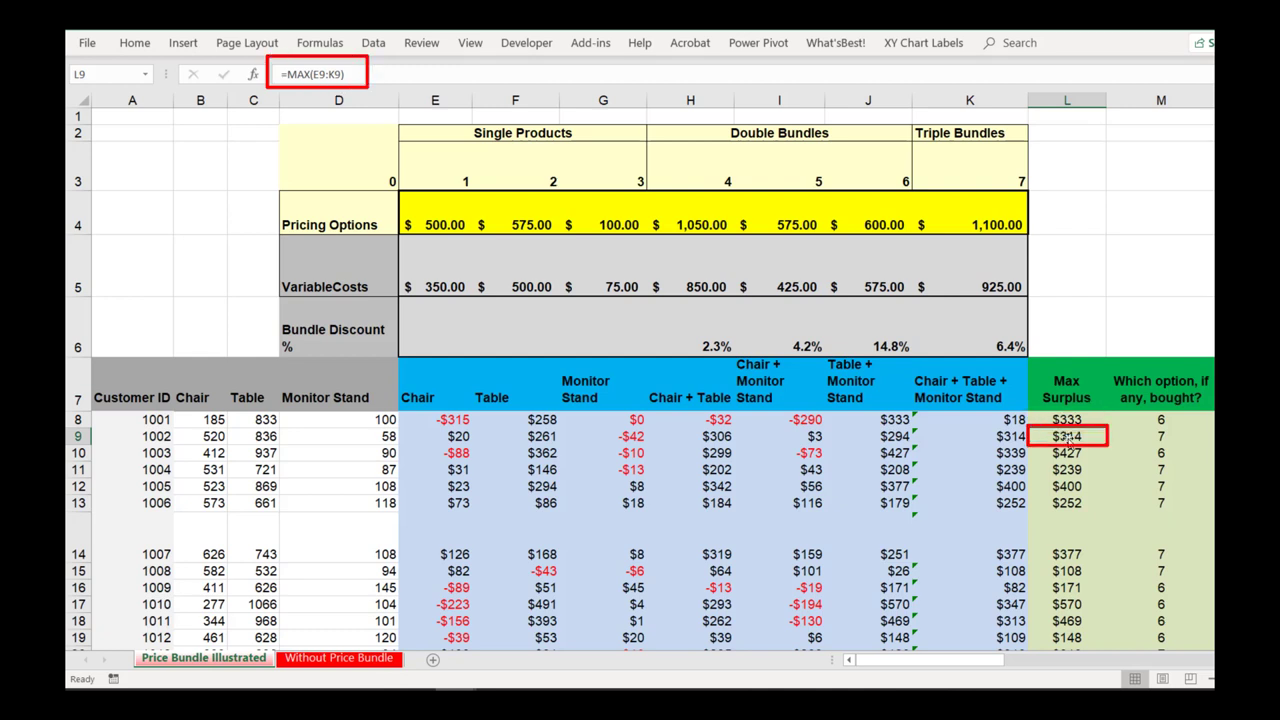
left_click(992, 438)
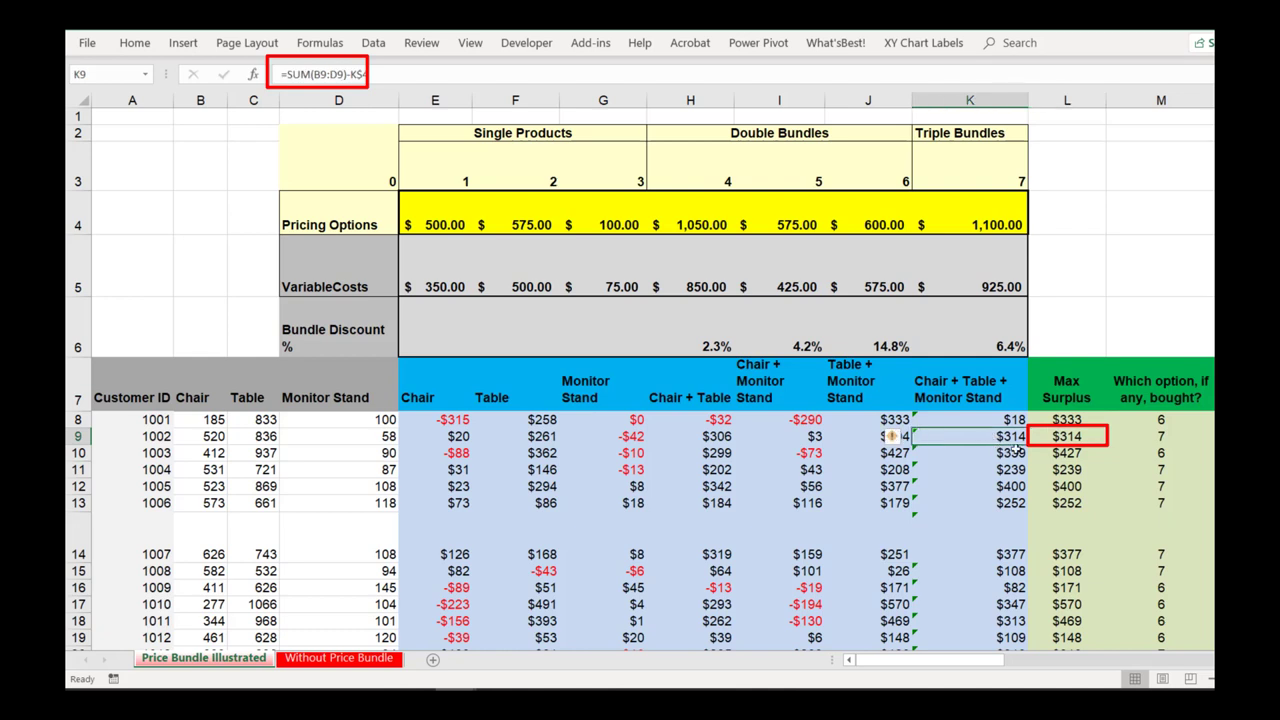
left_click_drag(1070, 422, 1068, 437)
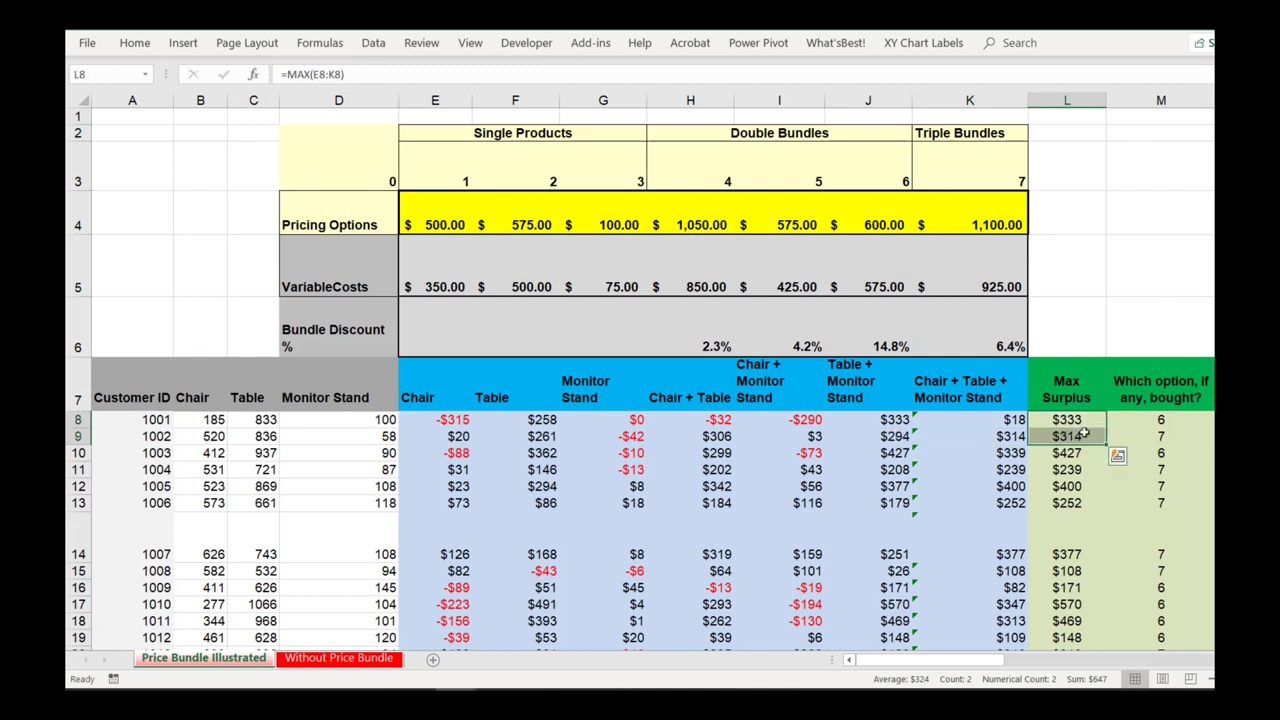
Step: Examine the IF and MATCH formula in M8 that determines which option the first customer bought
left_click(1146, 419)
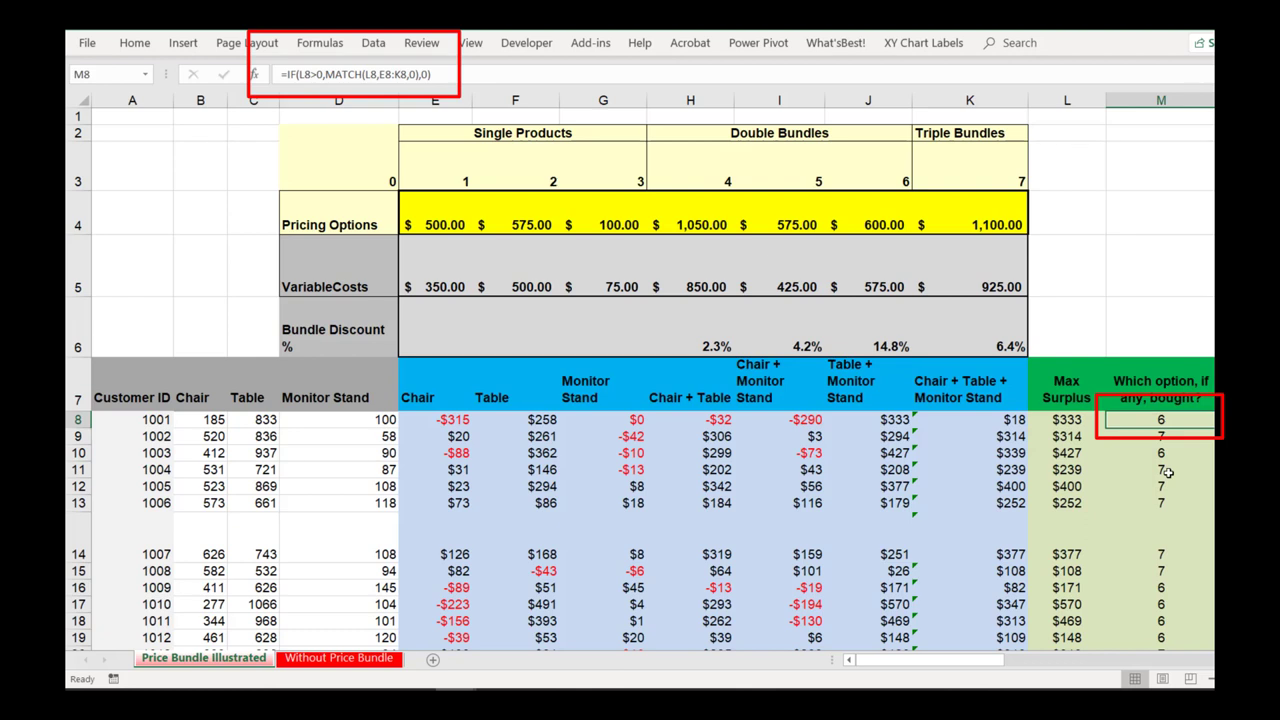
left_click_drag(324, 74, 418, 74)
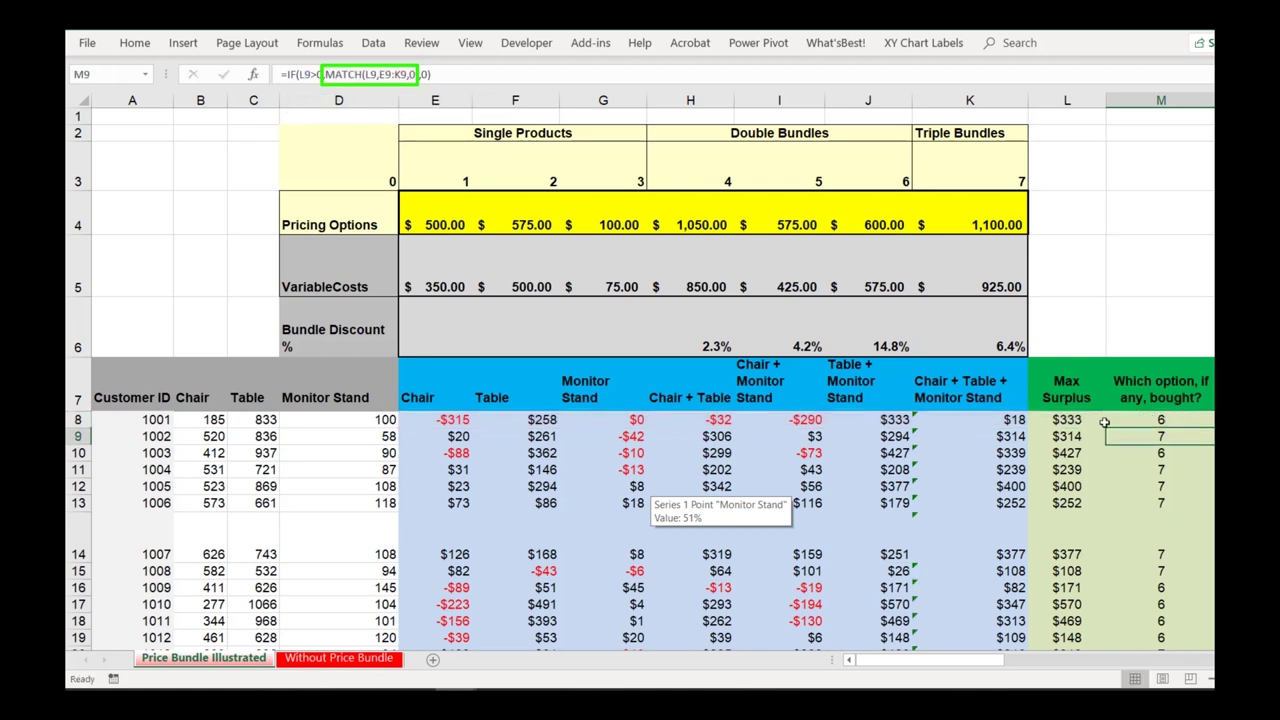
key("ctrl+Return")
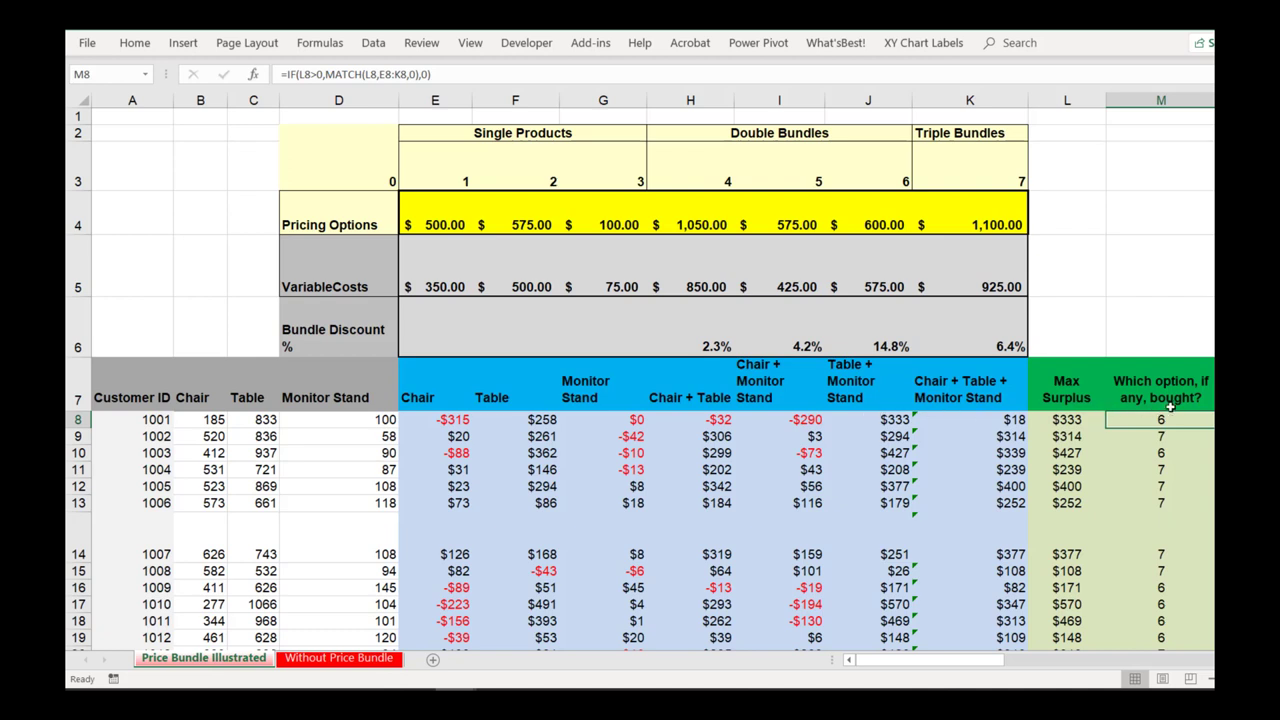
left_click_drag(868, 165, 868, 340)
Step: Trace the purchased-option formula in M9 to its Max Surplus in L9 and the triple-bundle surplus in K9
left_click(1140, 433)
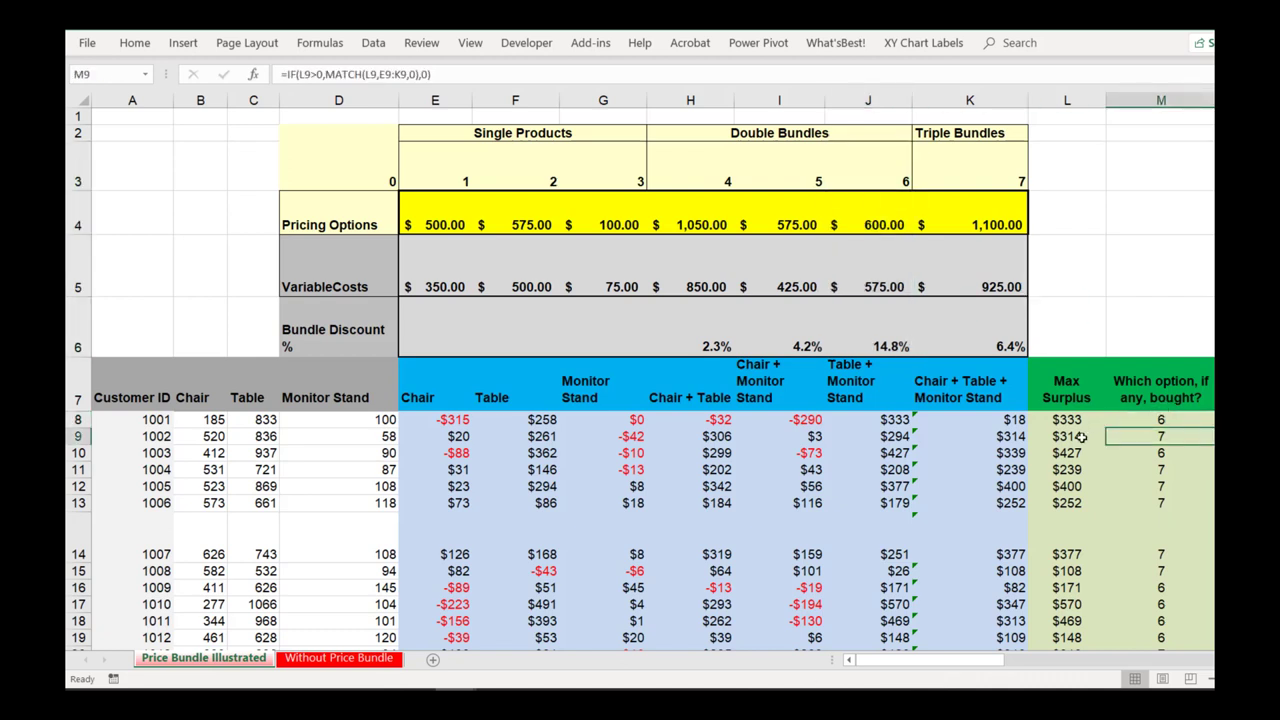
left_click(995, 437)
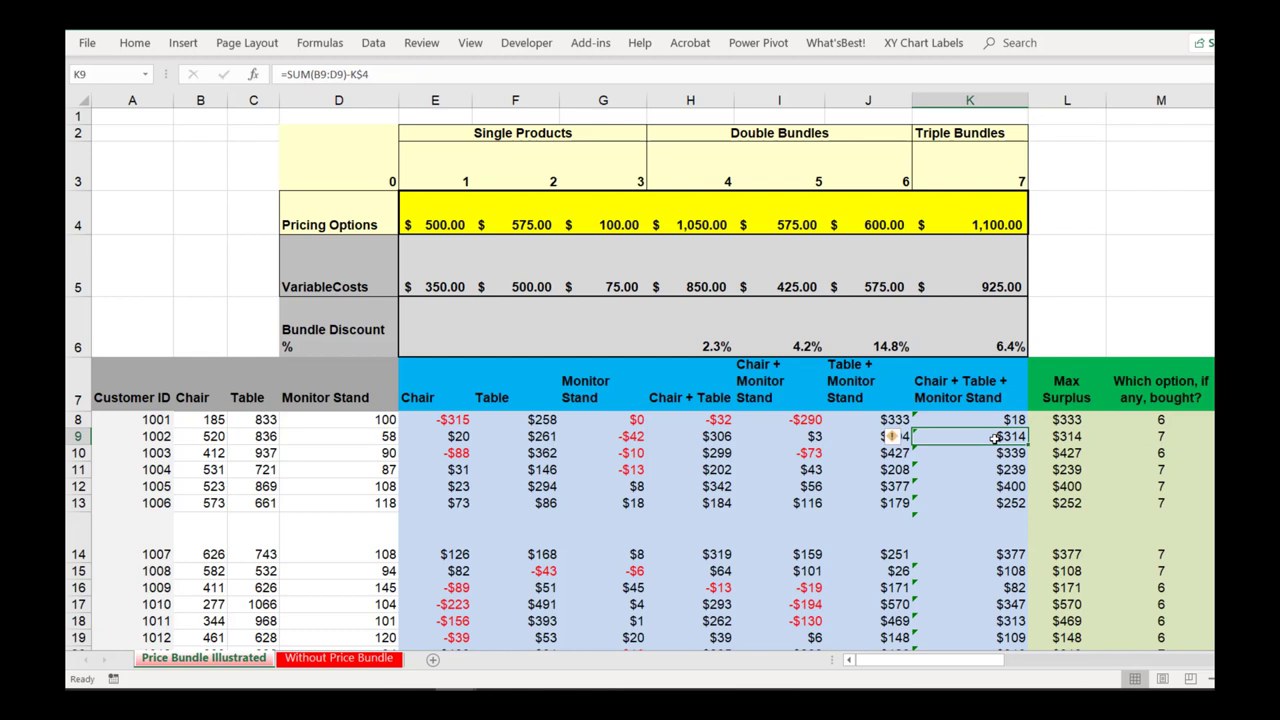
left_click(1056, 438)
left_click(1160, 438)
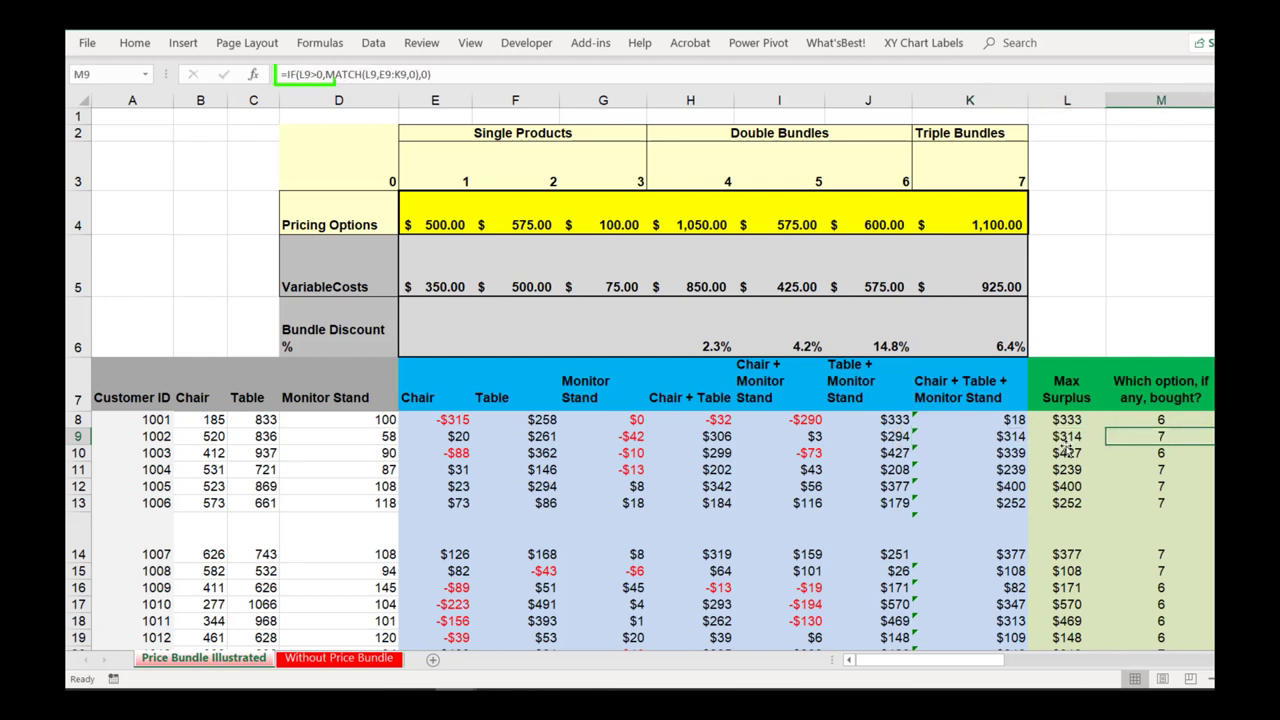
left_click_drag(327, 74, 420, 74)
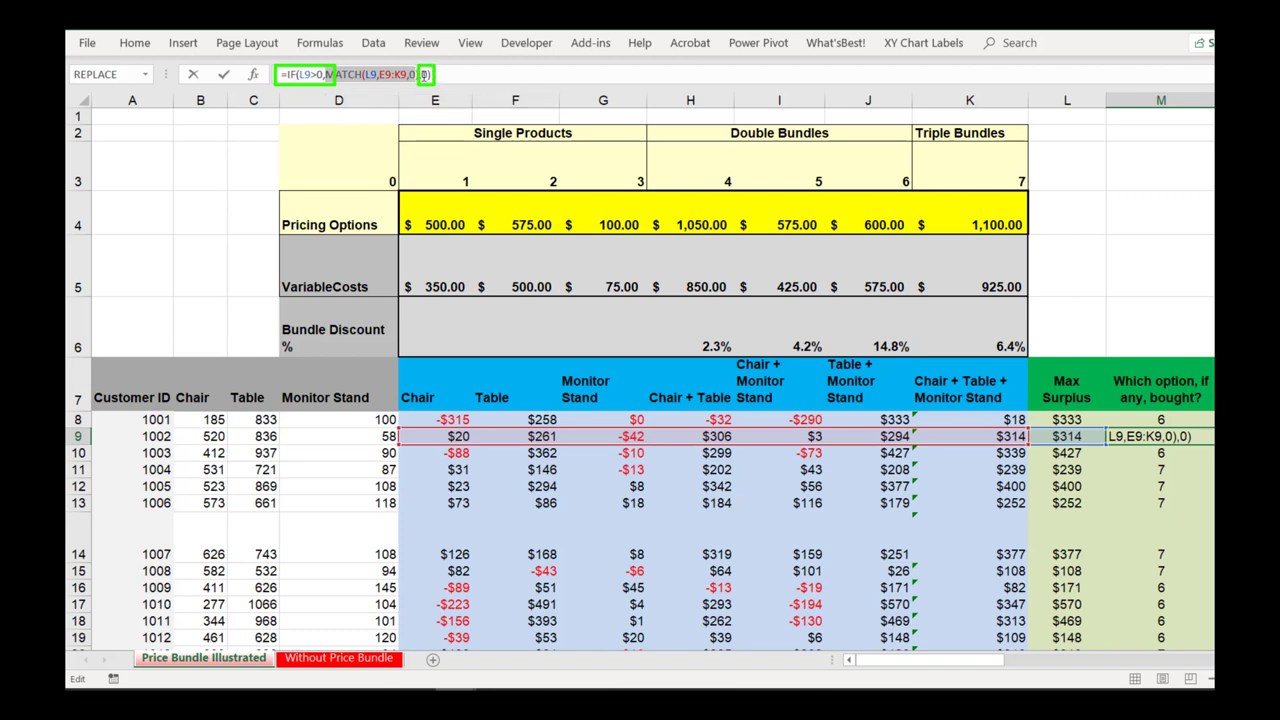
key("Return")
Step: Find the no-purchase customer in row 52 and examine the Max Surplus formula in L52 and the IF arguments in M52
scroll(1062, 452, "down", 2)
scroll(1062, 452, "down", 7)
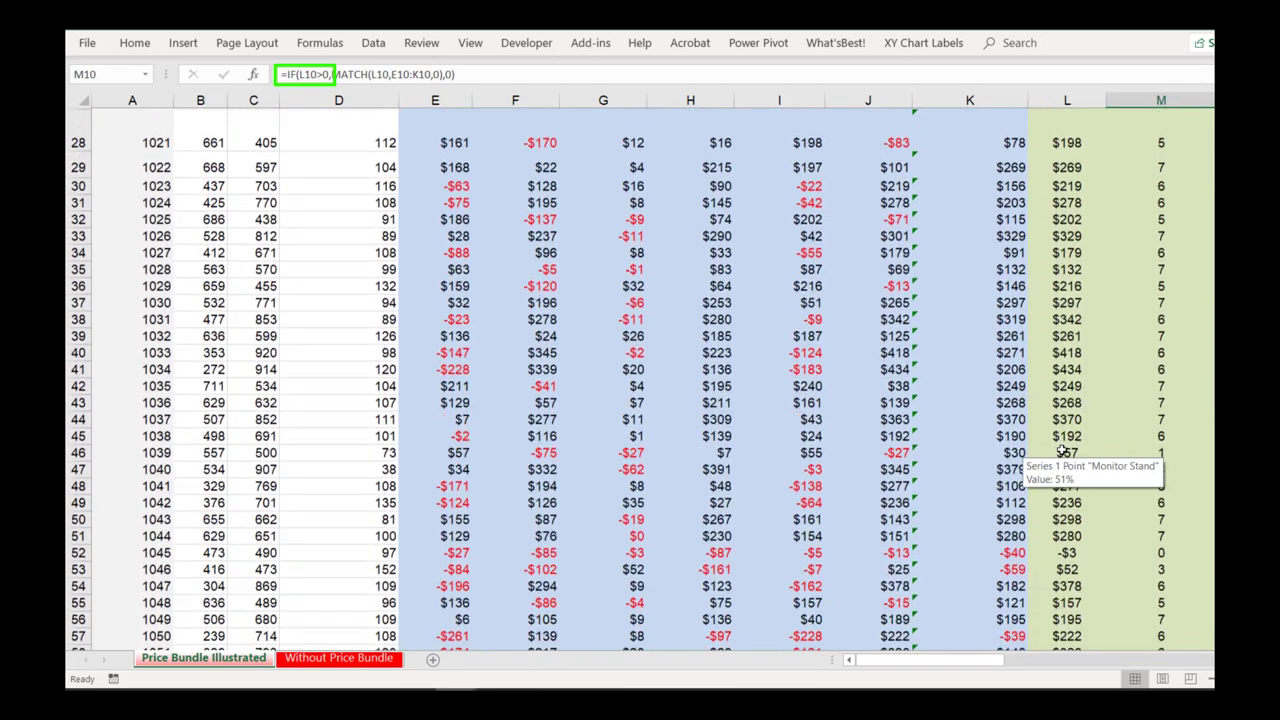
scroll(1062, 452, "down", 3)
left_click(1068, 366)
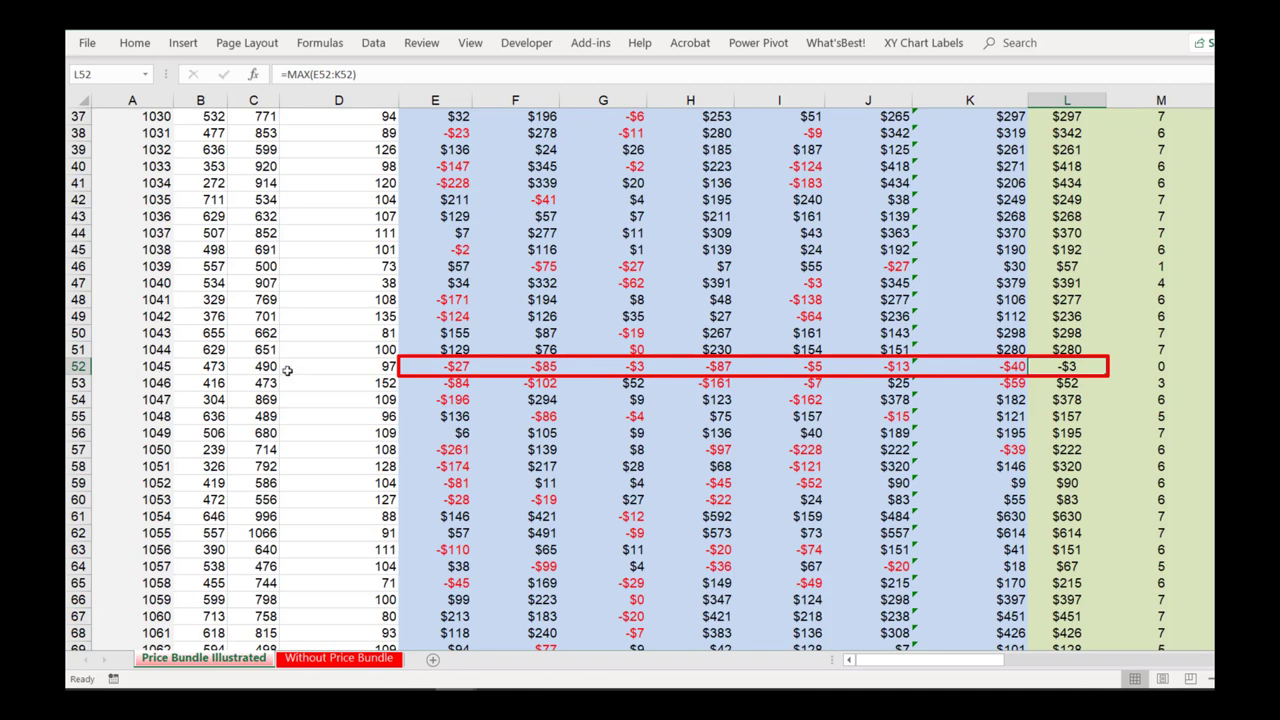
left_click(1144, 368)
left_click(452, 74)
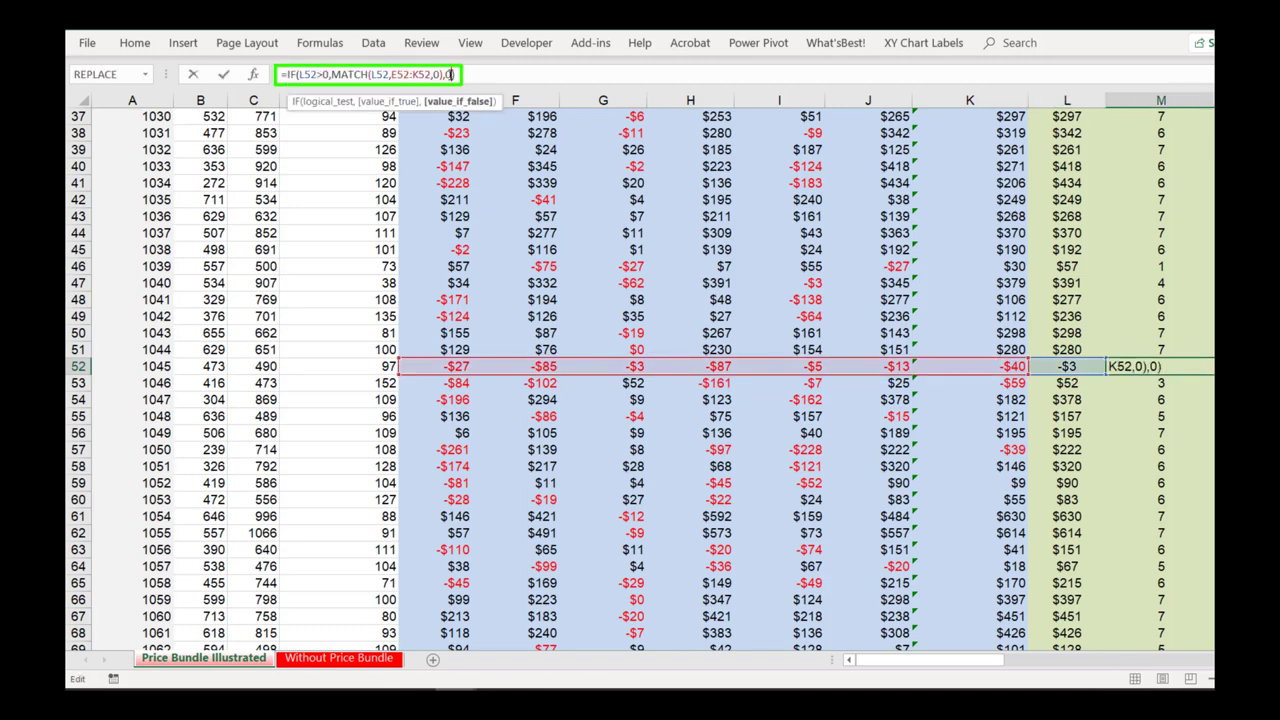
left_click(307, 74)
key("Return")
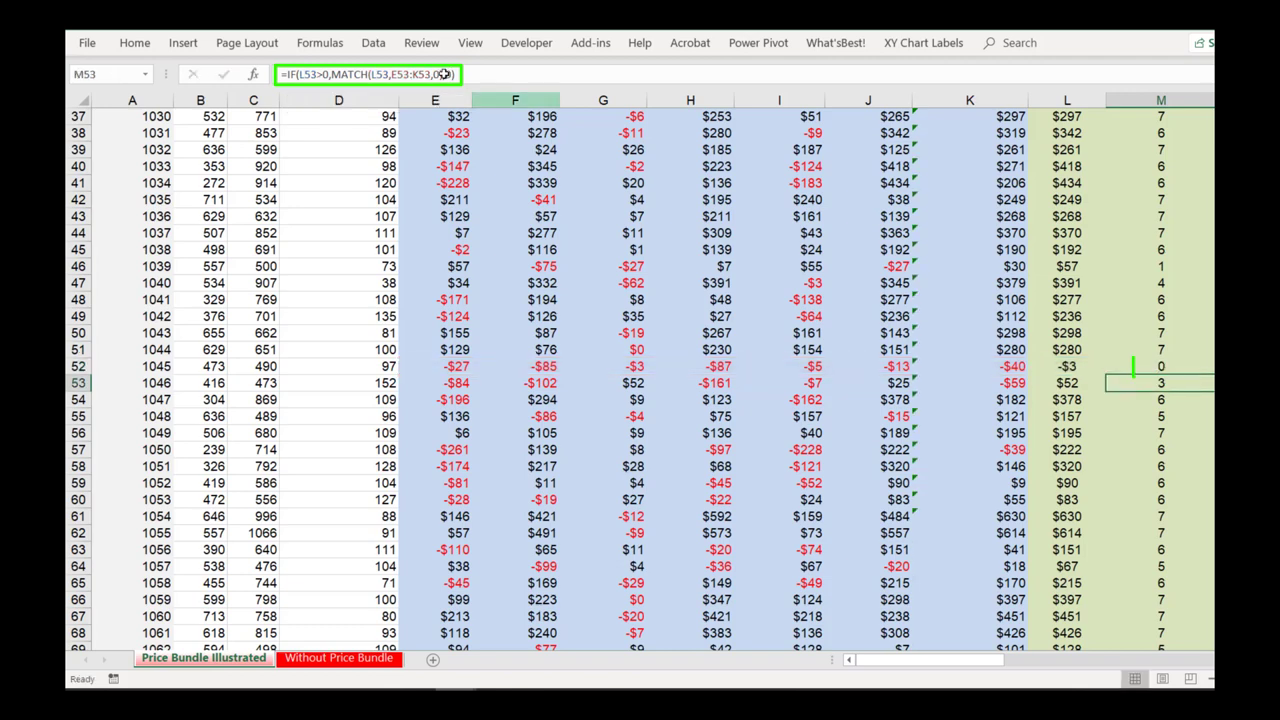
Step: Return to the first customer row and review the purchased-option formula in M8
scroll(1058, 327, "up", 3)
scroll(1058, 327, "up", 9)
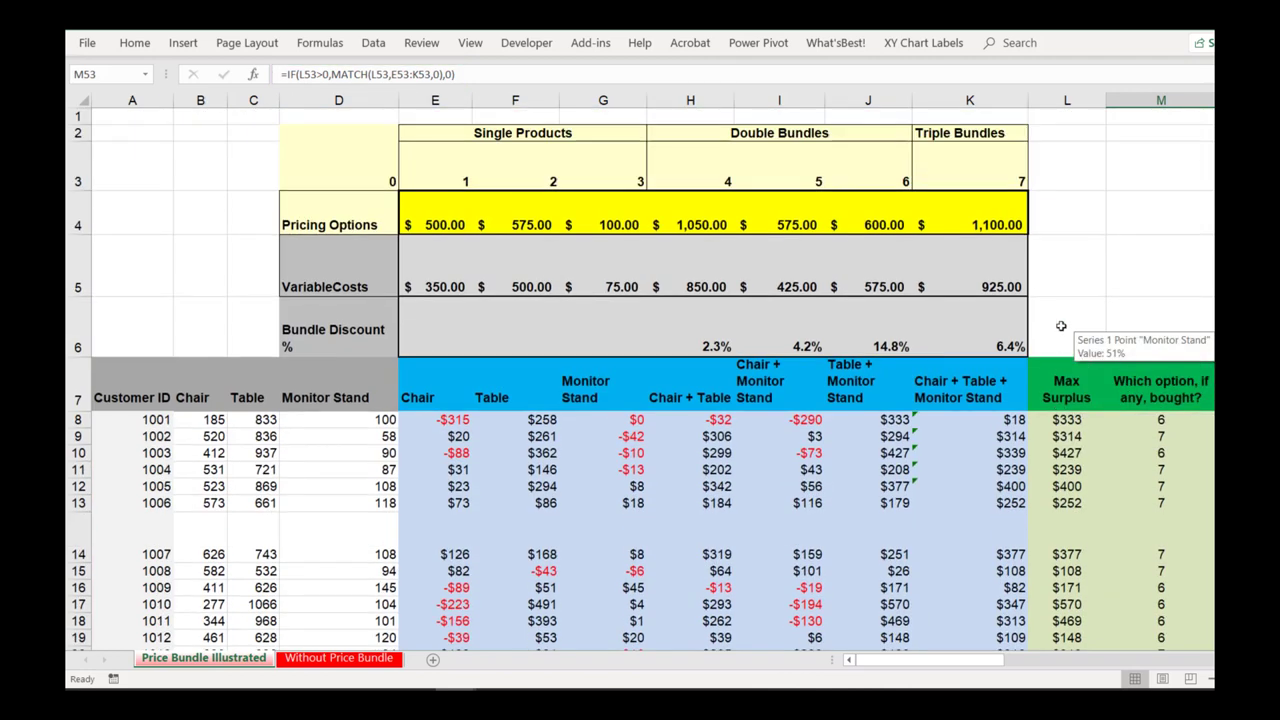
left_click(1149, 282)
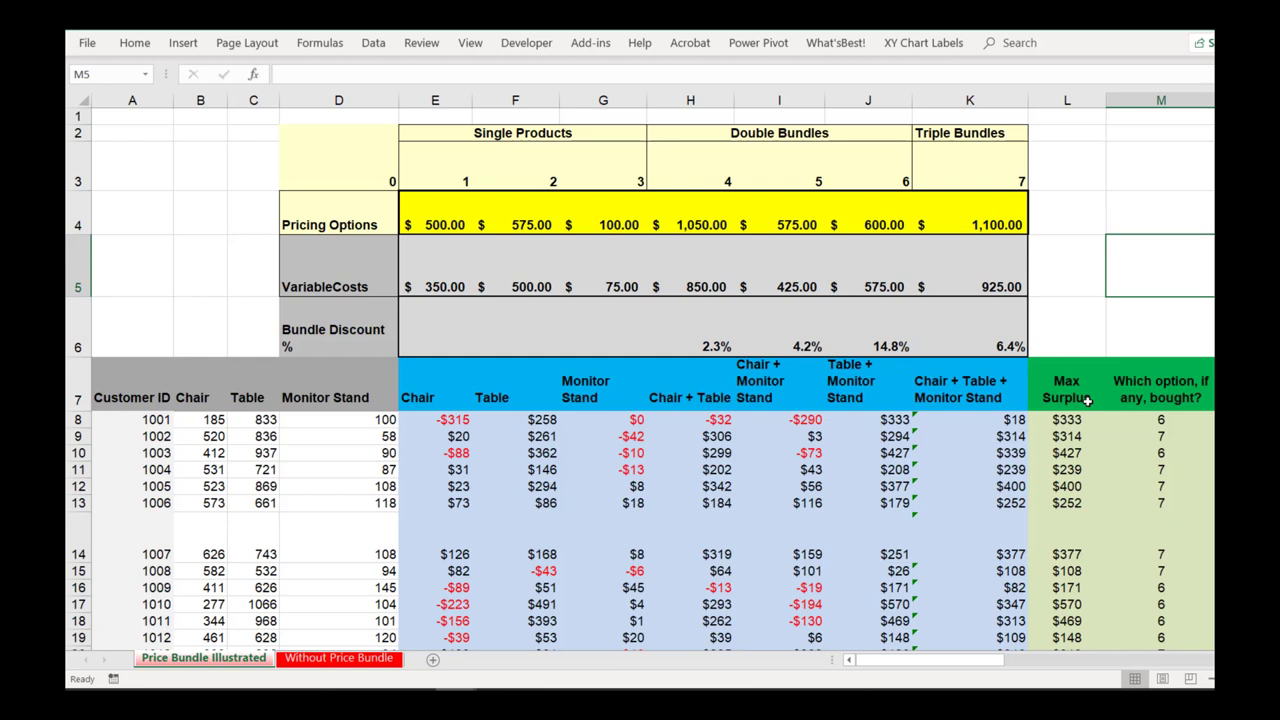
left_click(1150, 420)
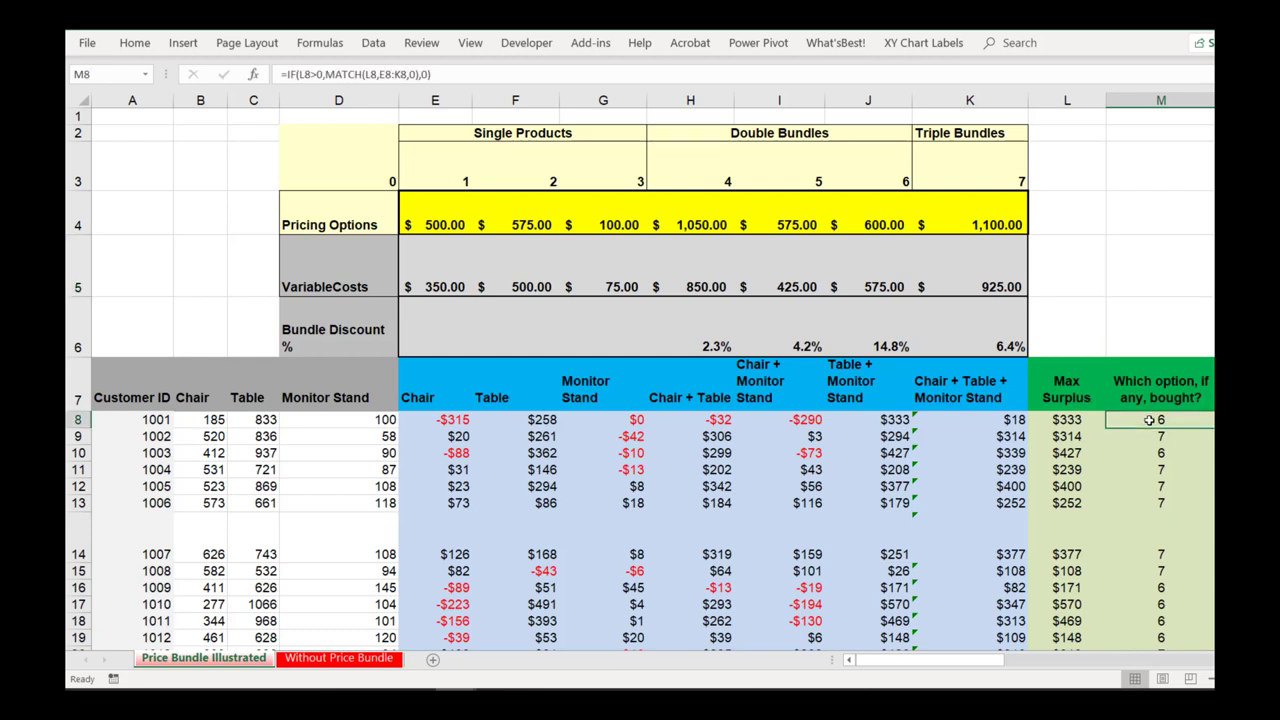
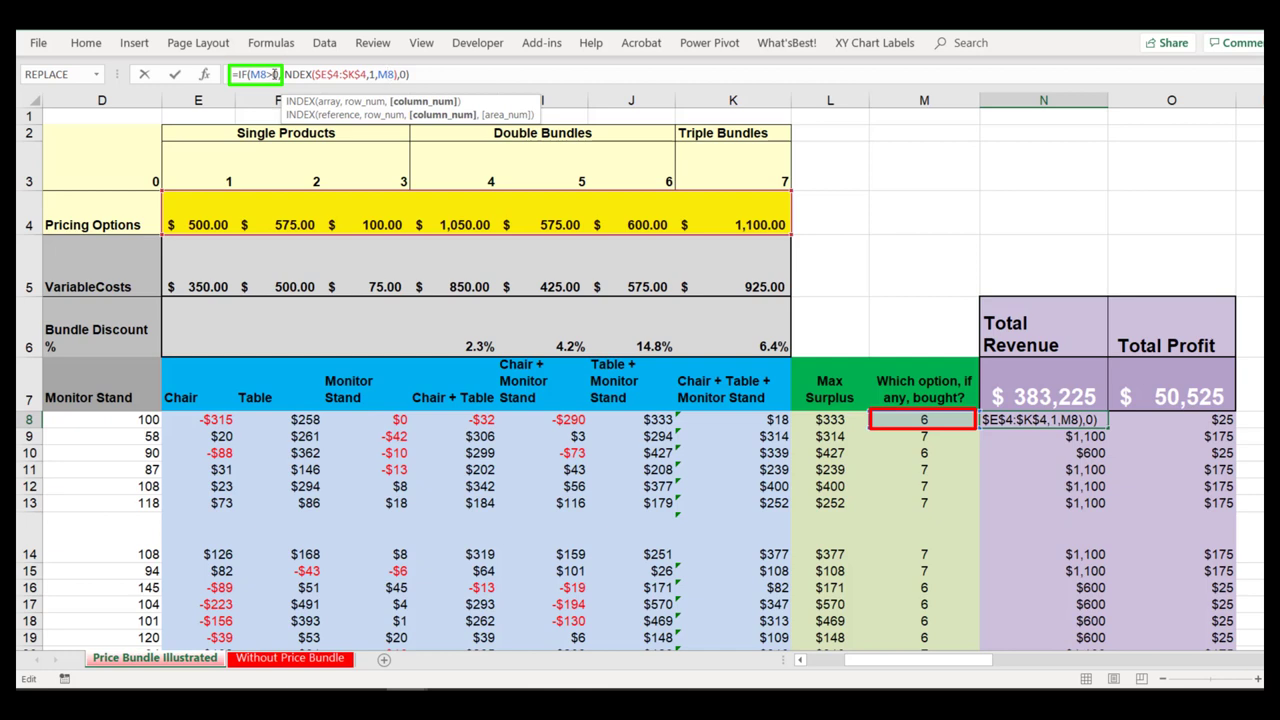
Step: Examine the INDEX part of the revenue formula in N8 and its array $E$4:$K$4, the Pricing Options row
left_click_drag(285, 74, 398, 74)
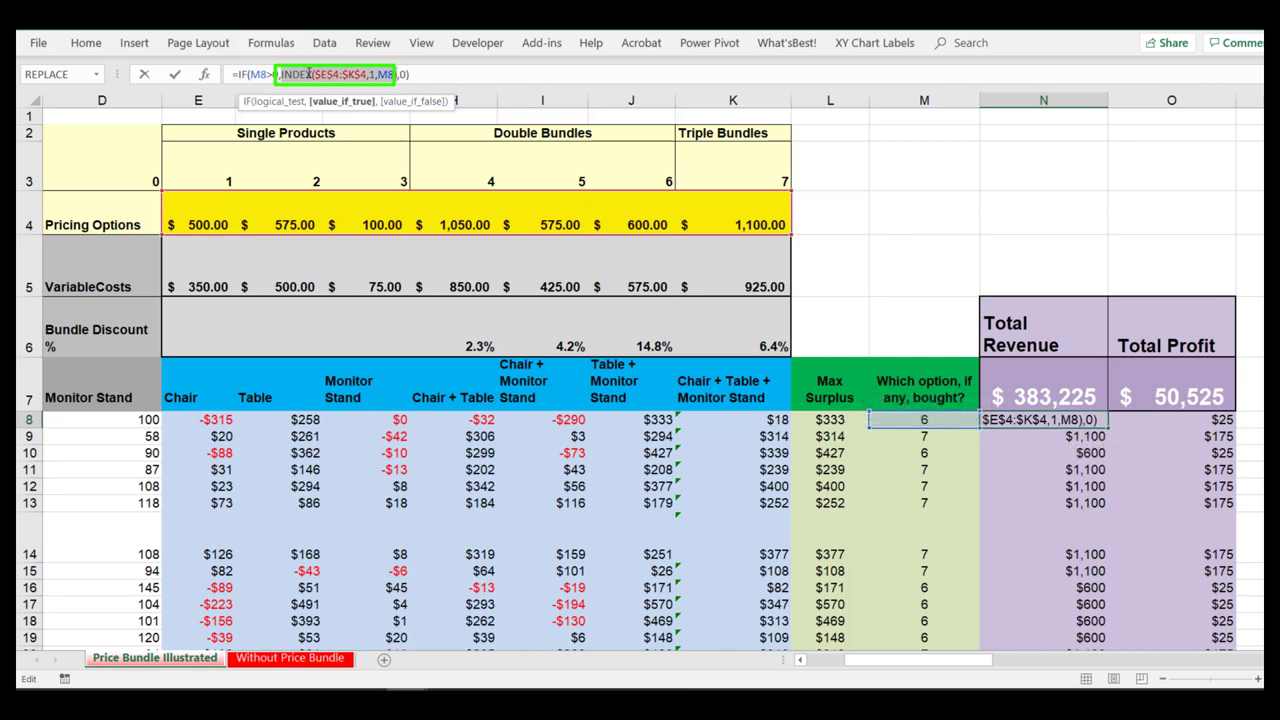
left_click(310, 74)
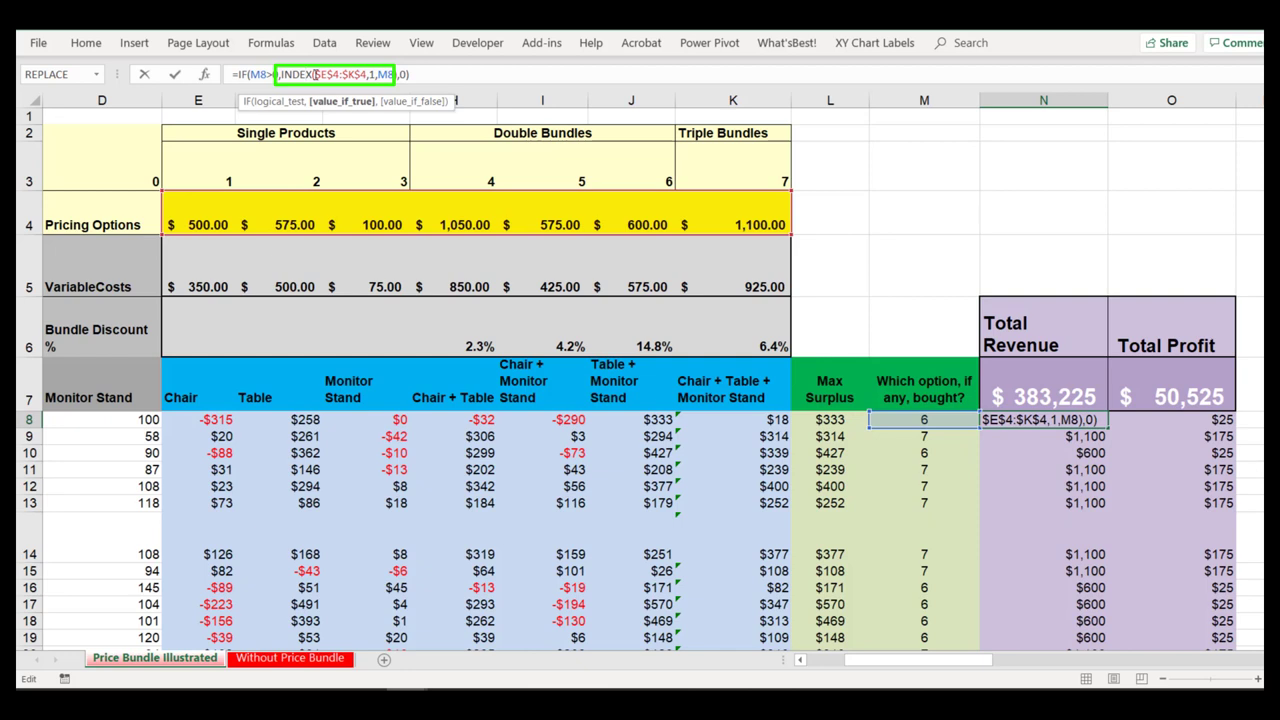
key("shift+Right")
key("shift+Right")
key("shift+Right")
key("shift+Right")
key("shift+Right")
key("shift+Right")
key("shift+Right")
key("shift+Right")
key("shift+Right")
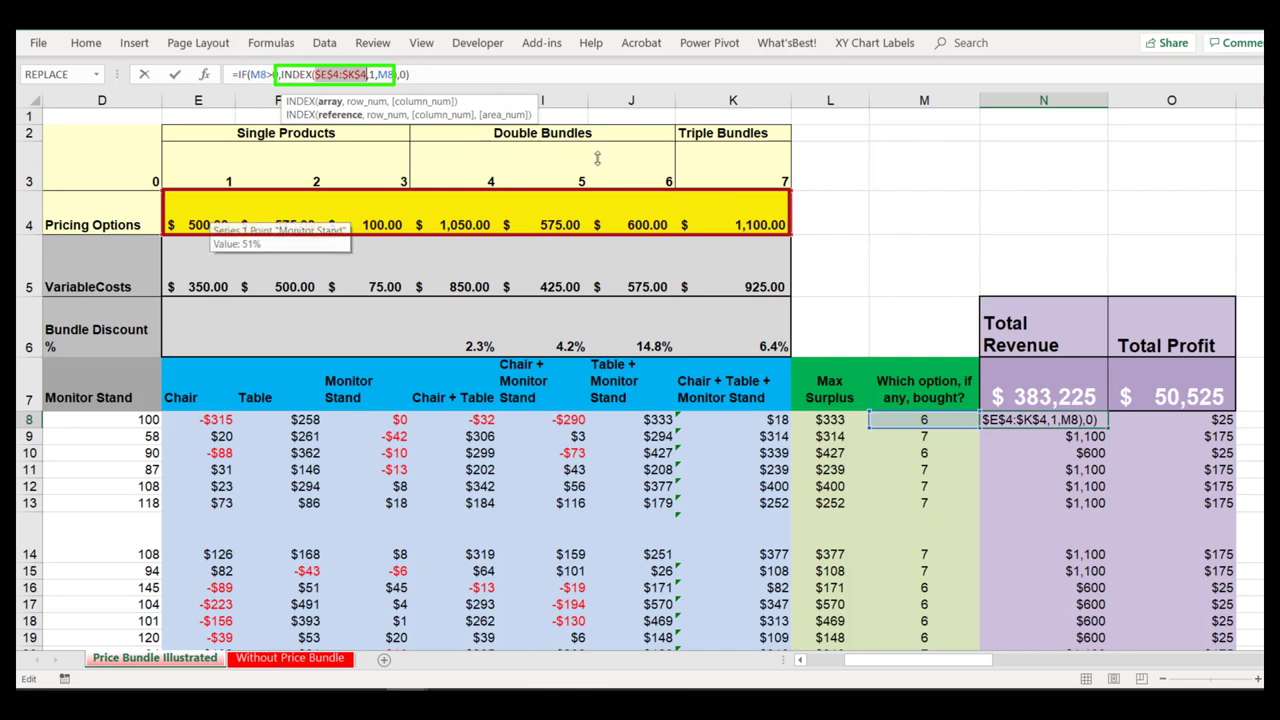
Step: Examine the INDEX row and column arguments in N8, tracing the column number to M8, and close the formula
left_click(376, 74)
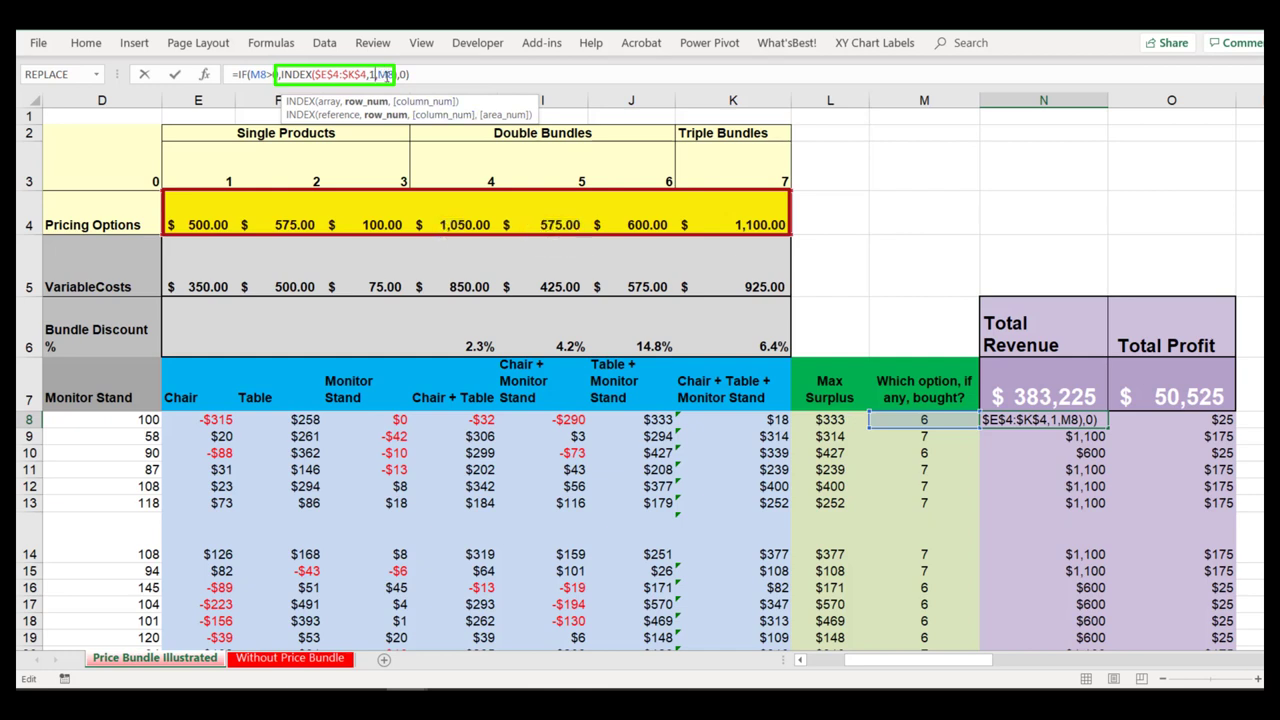
left_click(387, 75)
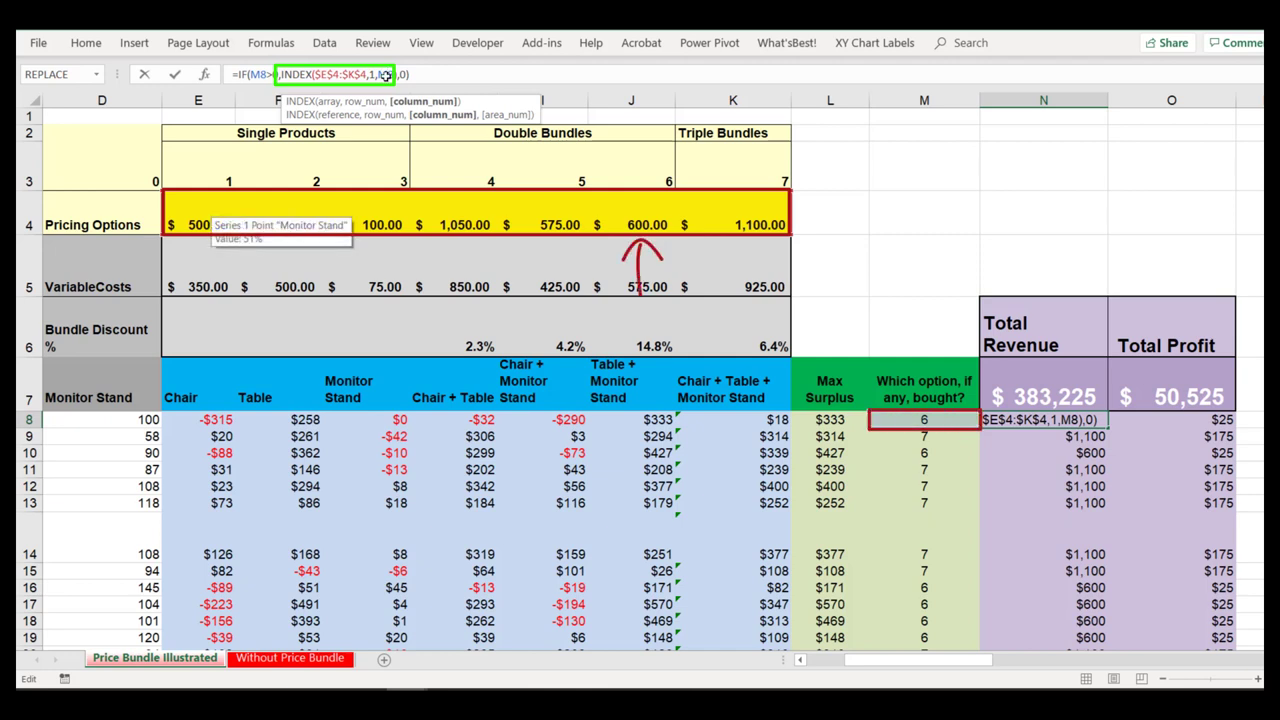
left_click(918, 420)
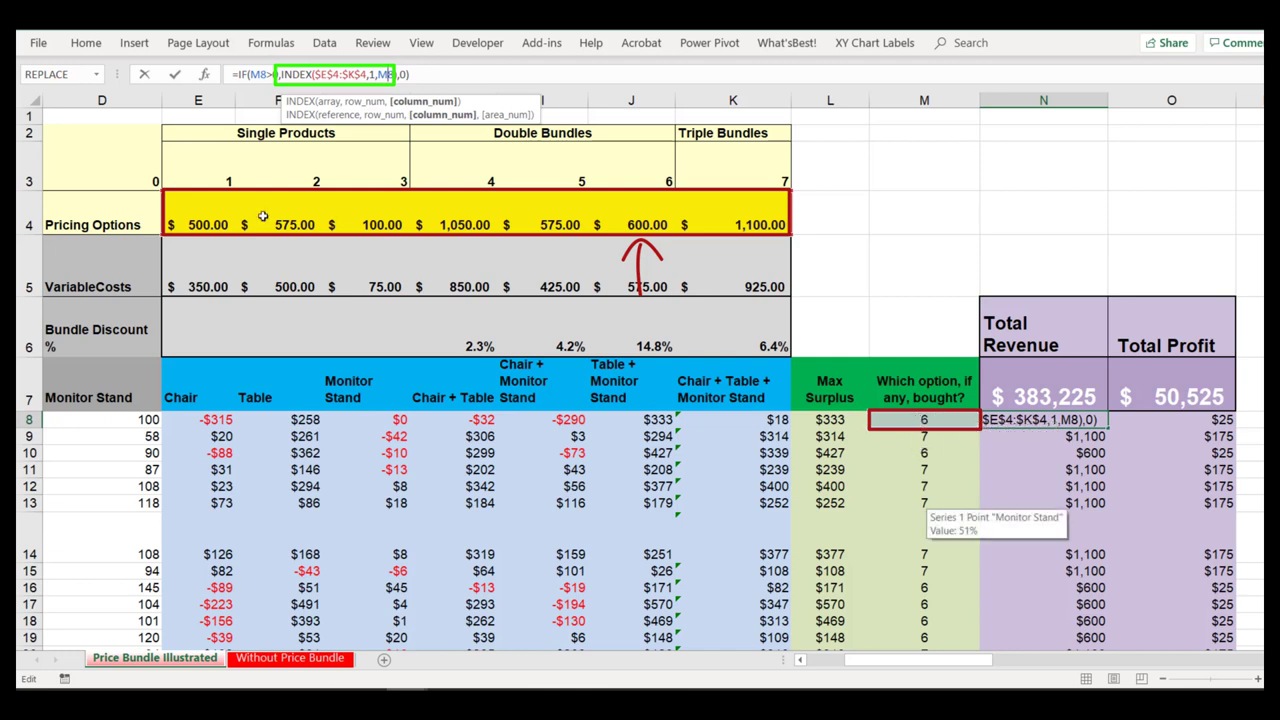
double_click(384, 74)
key("Return")
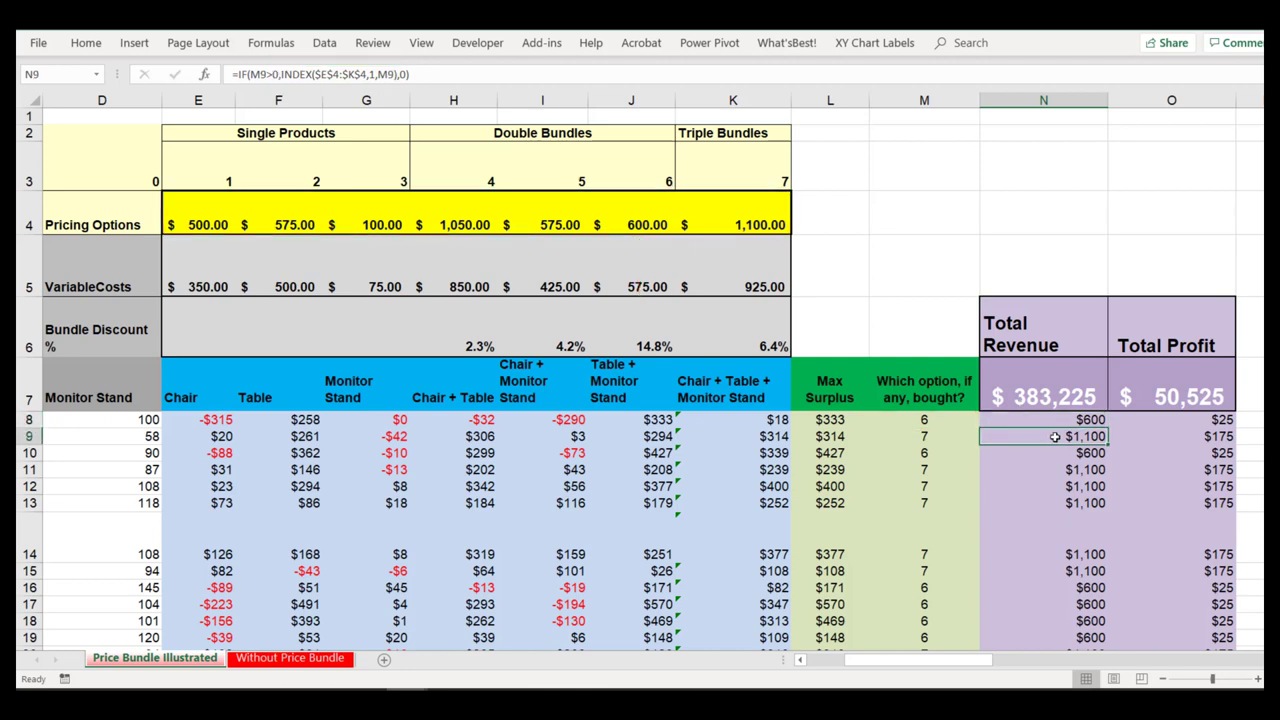
Step: Check the first customer's profit formula in O8 and the Total Profit sum in O7
left_click(1178, 419)
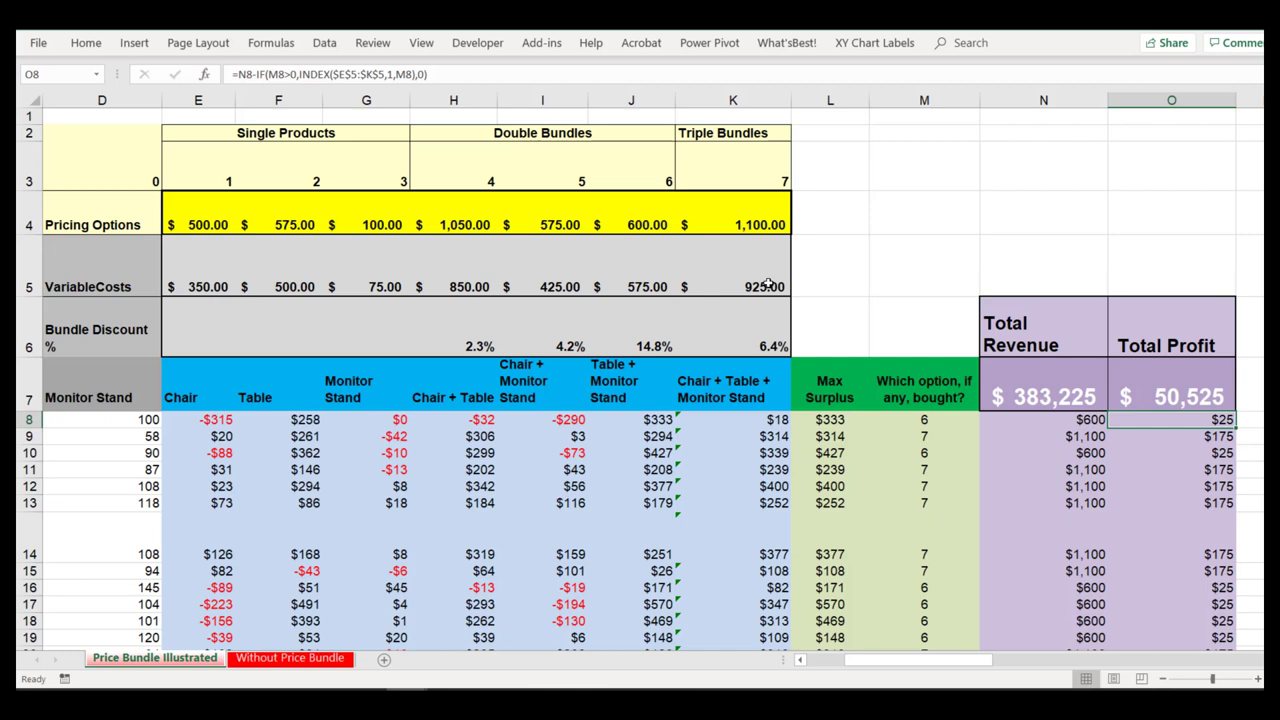
key("Up")
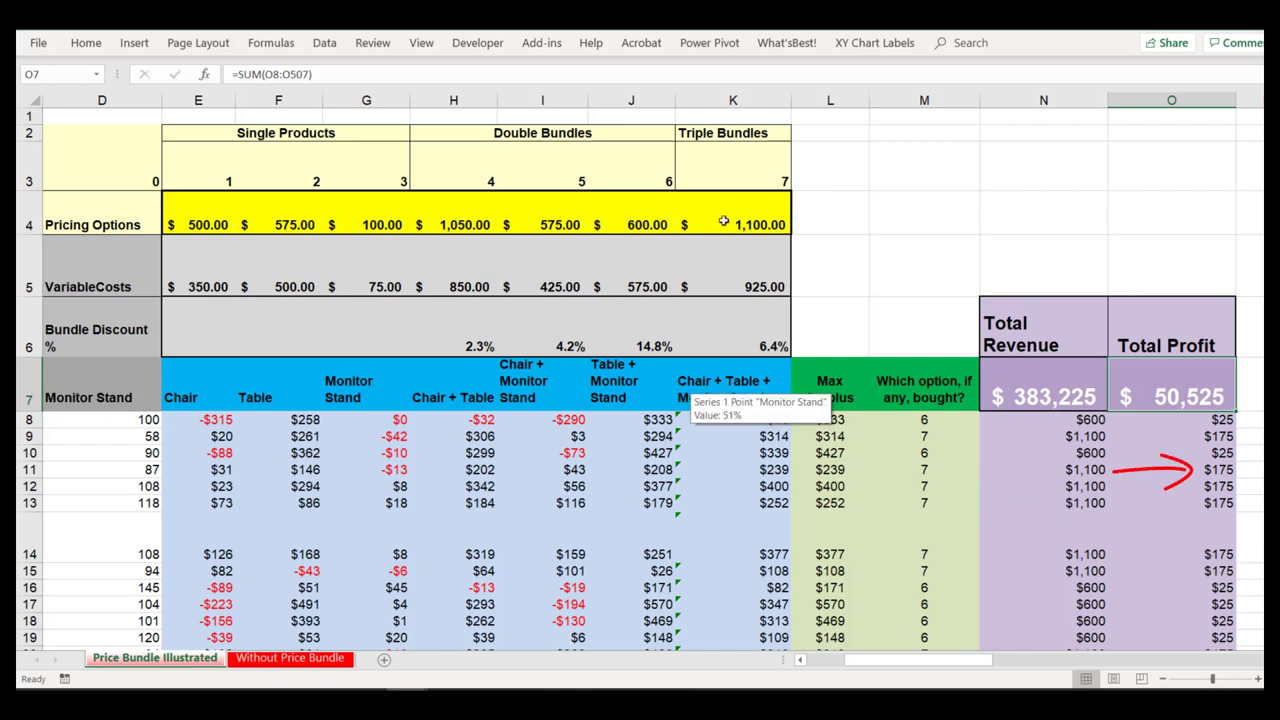
Step: Set the triple bundle's price in K4 to 1200 and review the effect on purchases, revenue and profit
left_click(772, 223)
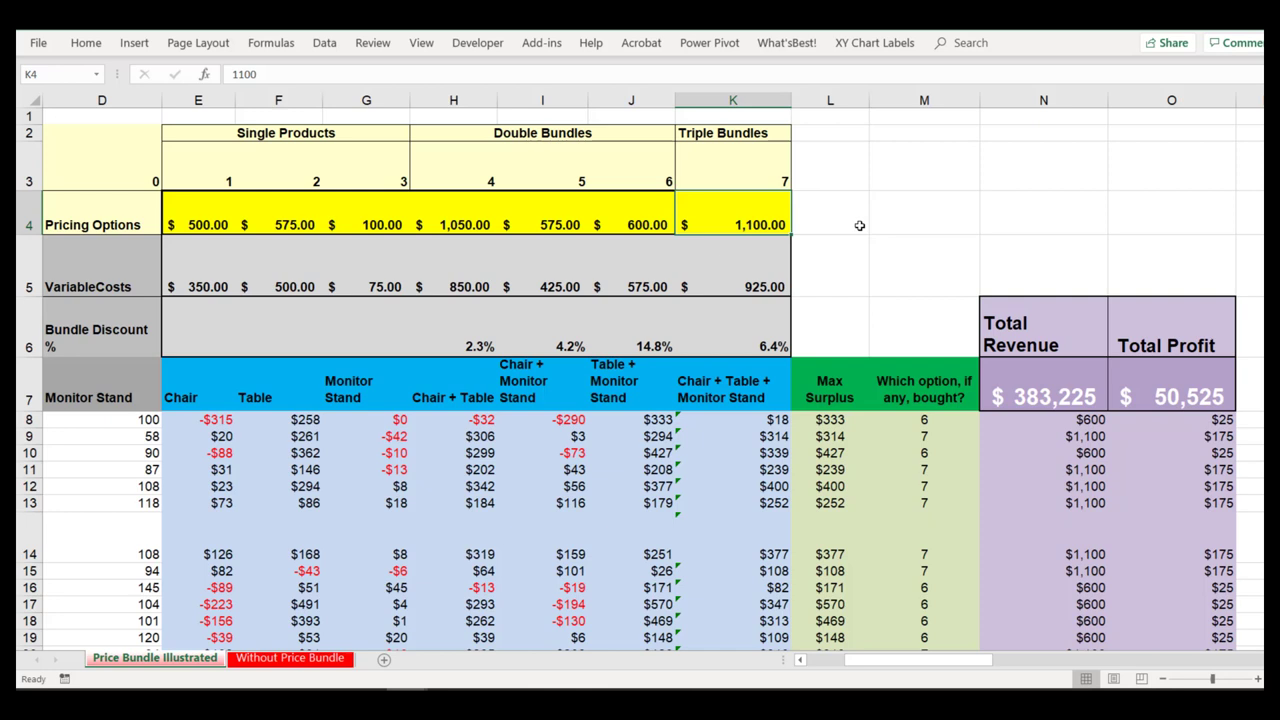
type("1200")
key("Return")
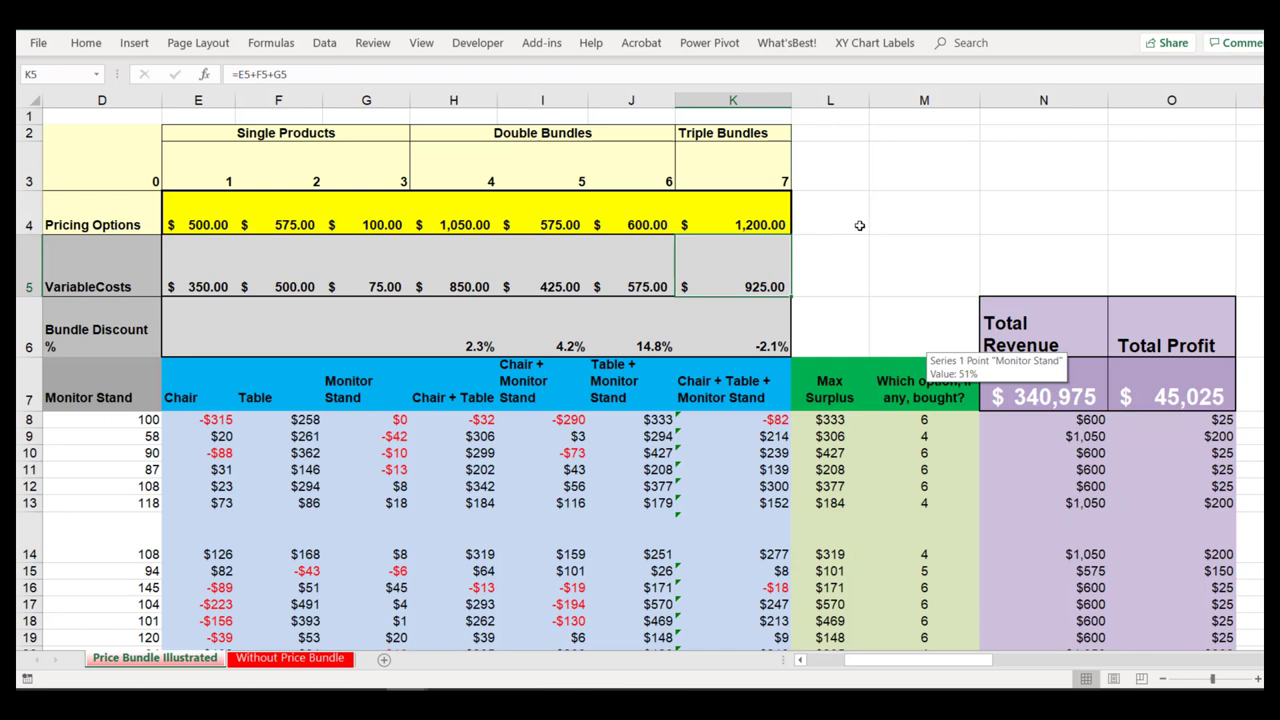
left_click(748, 216)
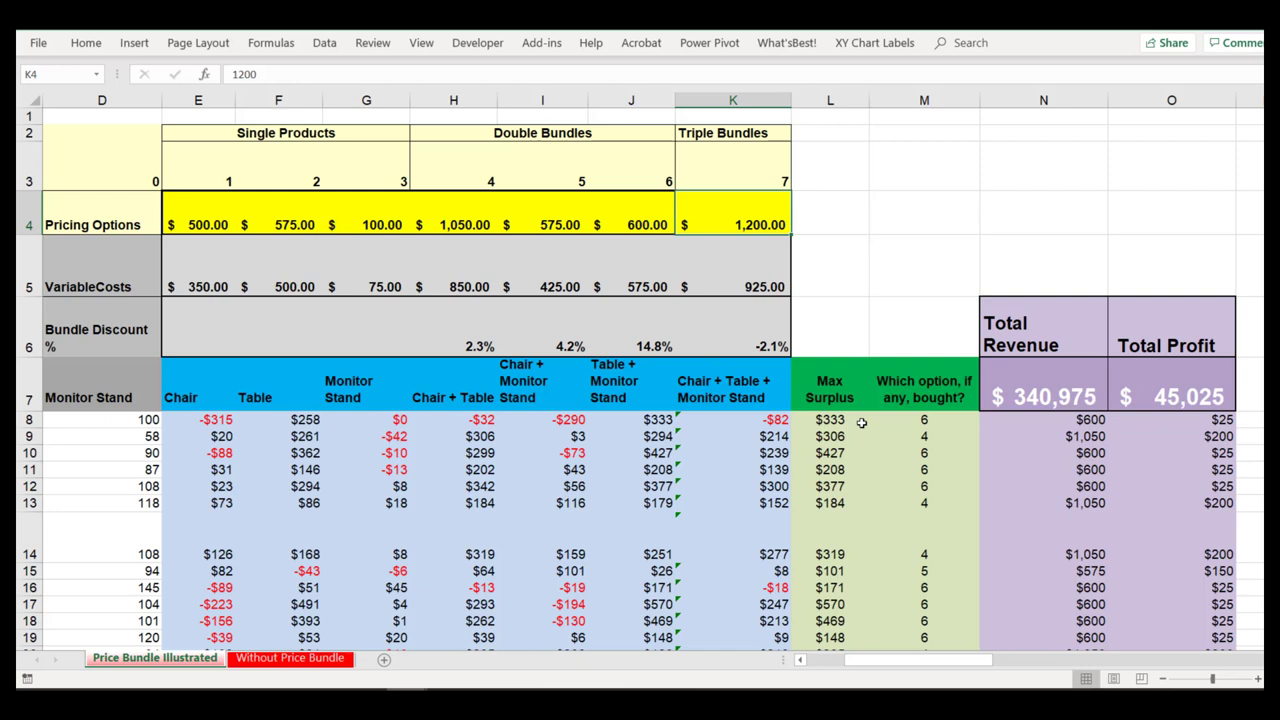
mouse_move(861, 423)
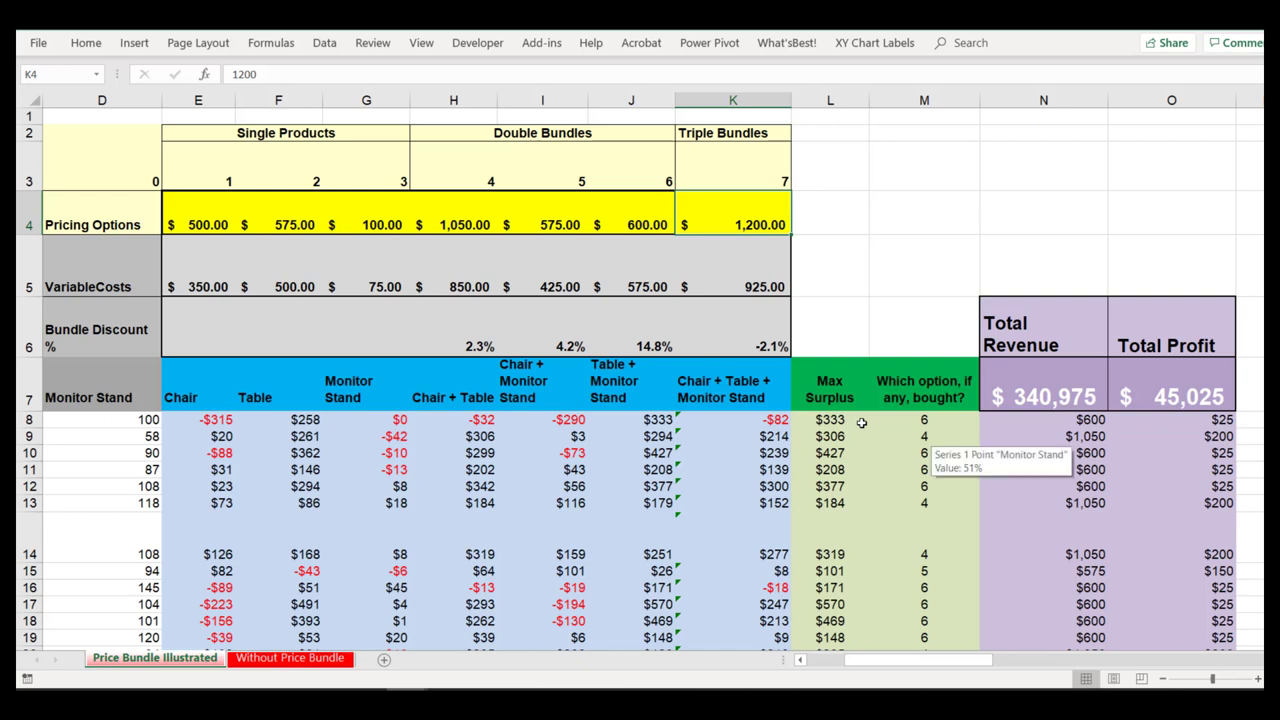
left_click(872, 263)
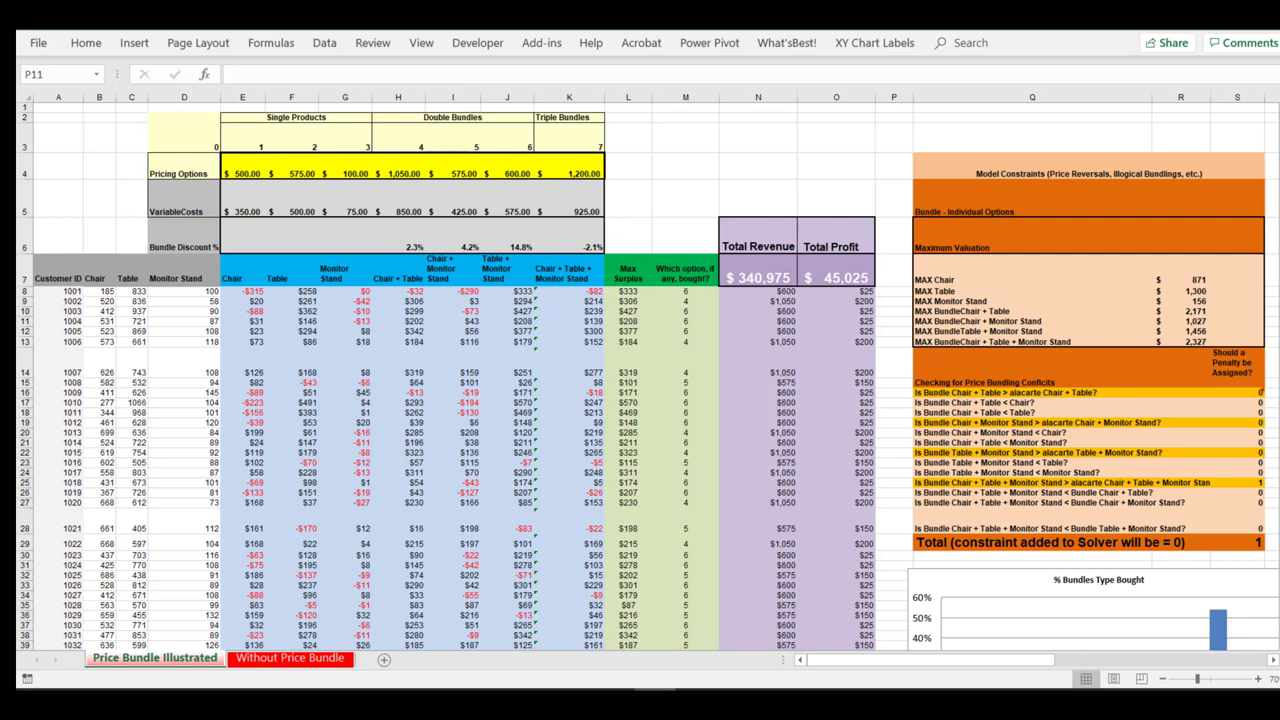
Step: Review the maximum valuation block in R7:R13, comparing the MAX Chair formula with the triple-bundle formula
mouse_move(1218, 474)
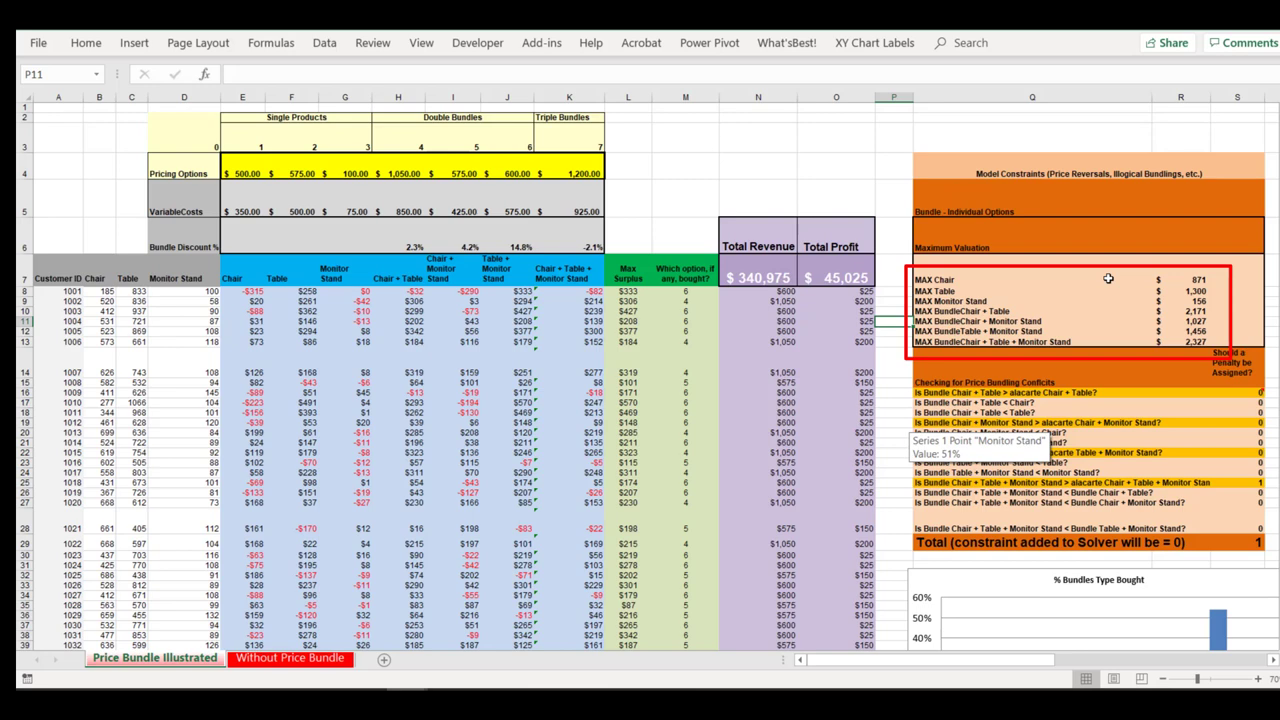
left_click(1193, 280)
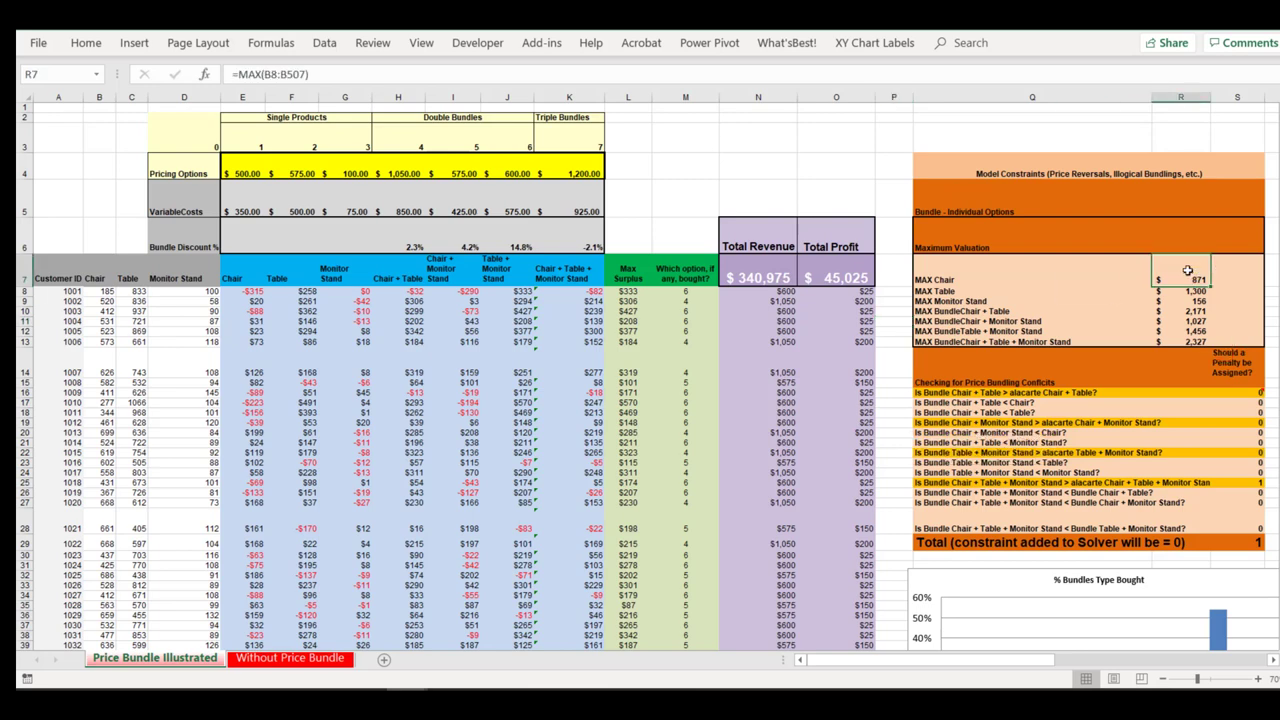
left_click(1195, 342)
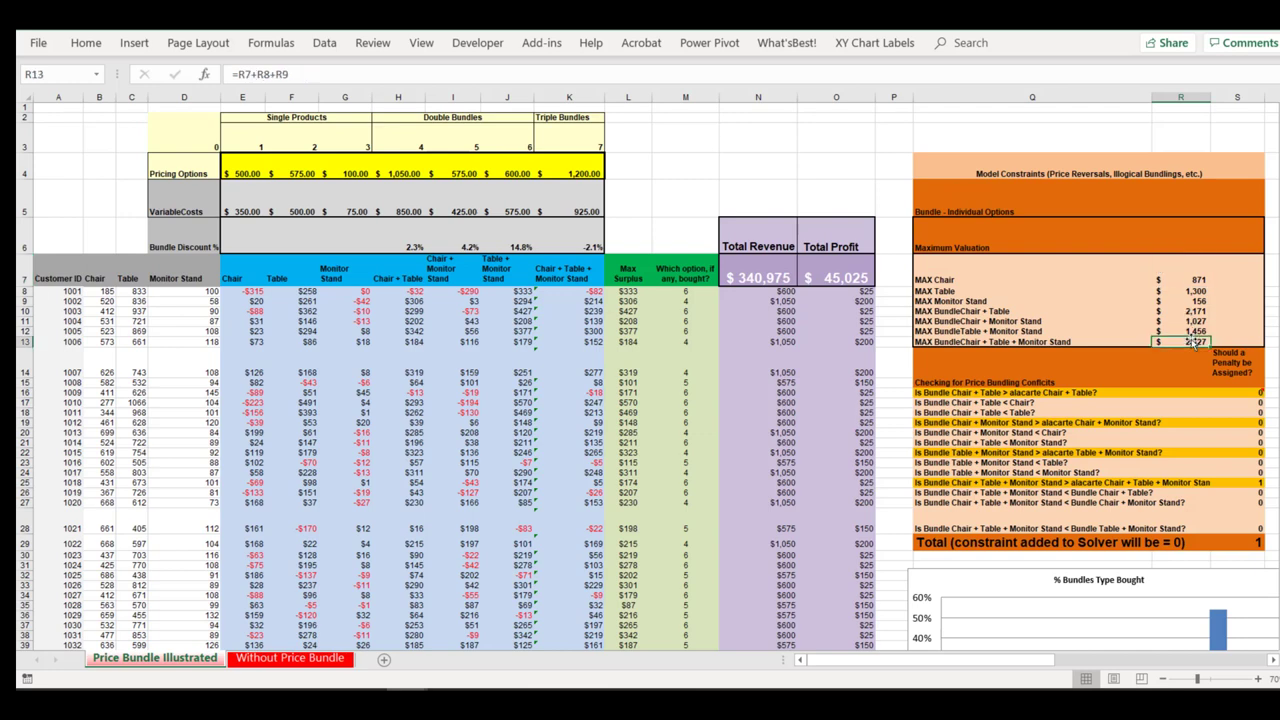
left_click(1182, 278, "shift")
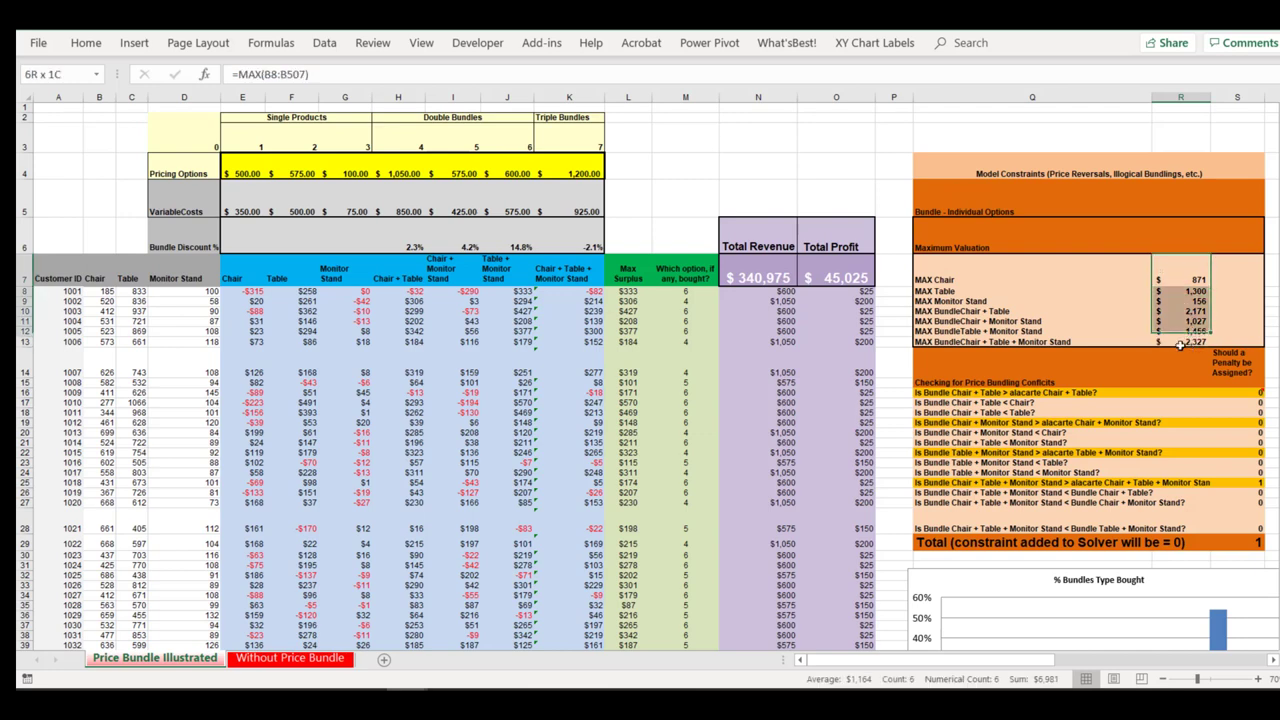
Step: Trace the MAX Chair formula in R7 to the chair valuations in B8:B507
left_click(1184, 274)
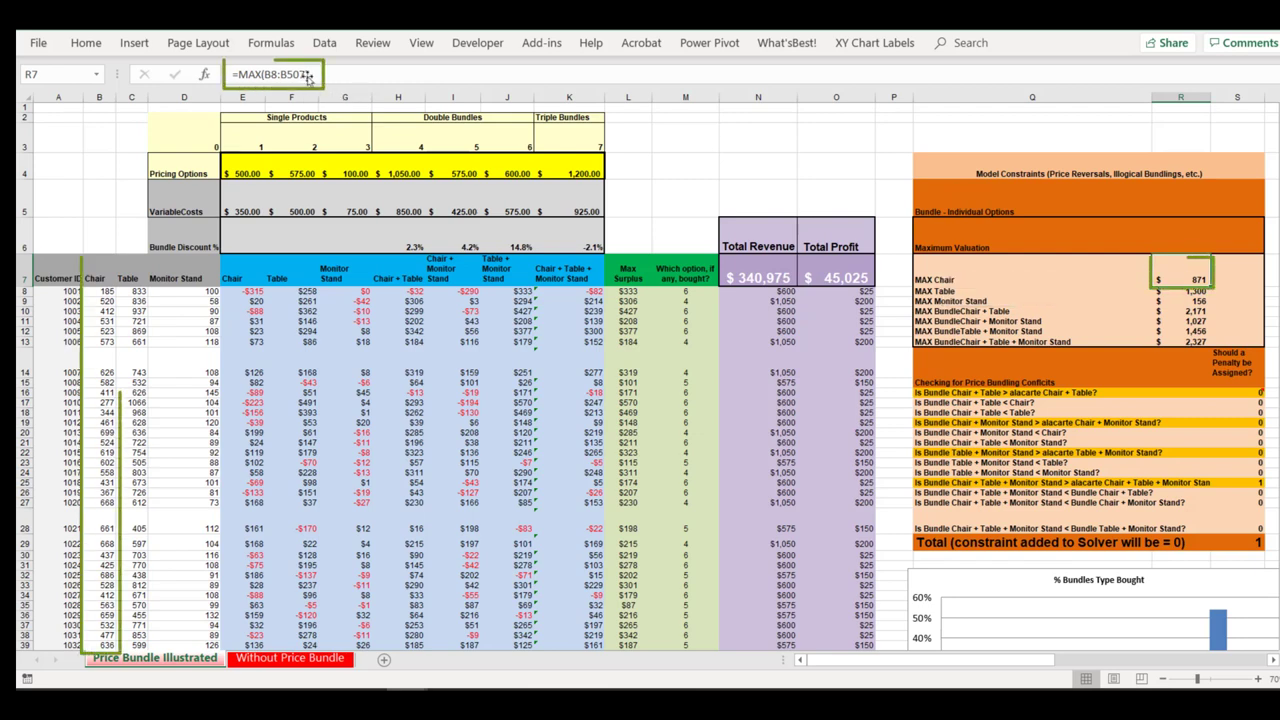
left_click(318, 73)
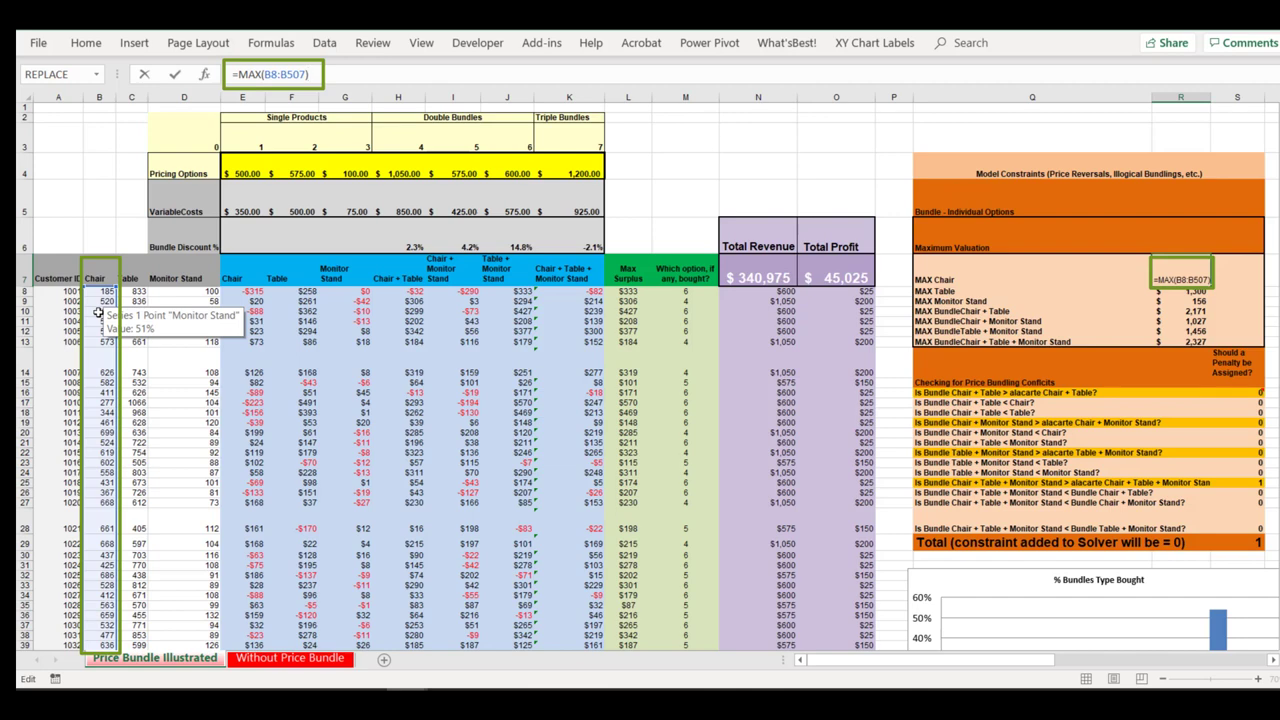
left_click(1190, 281)
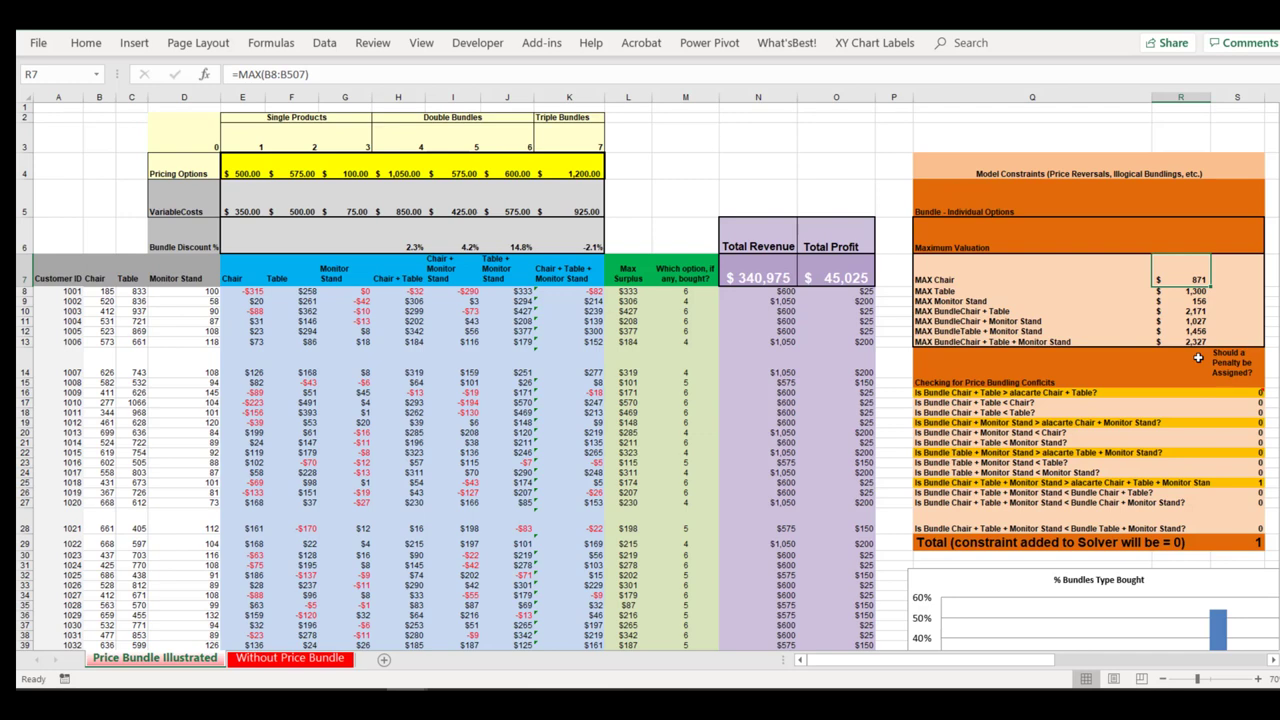
Step: Trace the maximum valuation formula for the Chair + Table bundle in R10 to R7 and R8
left_click(1188, 312)
left_click(300, 76)
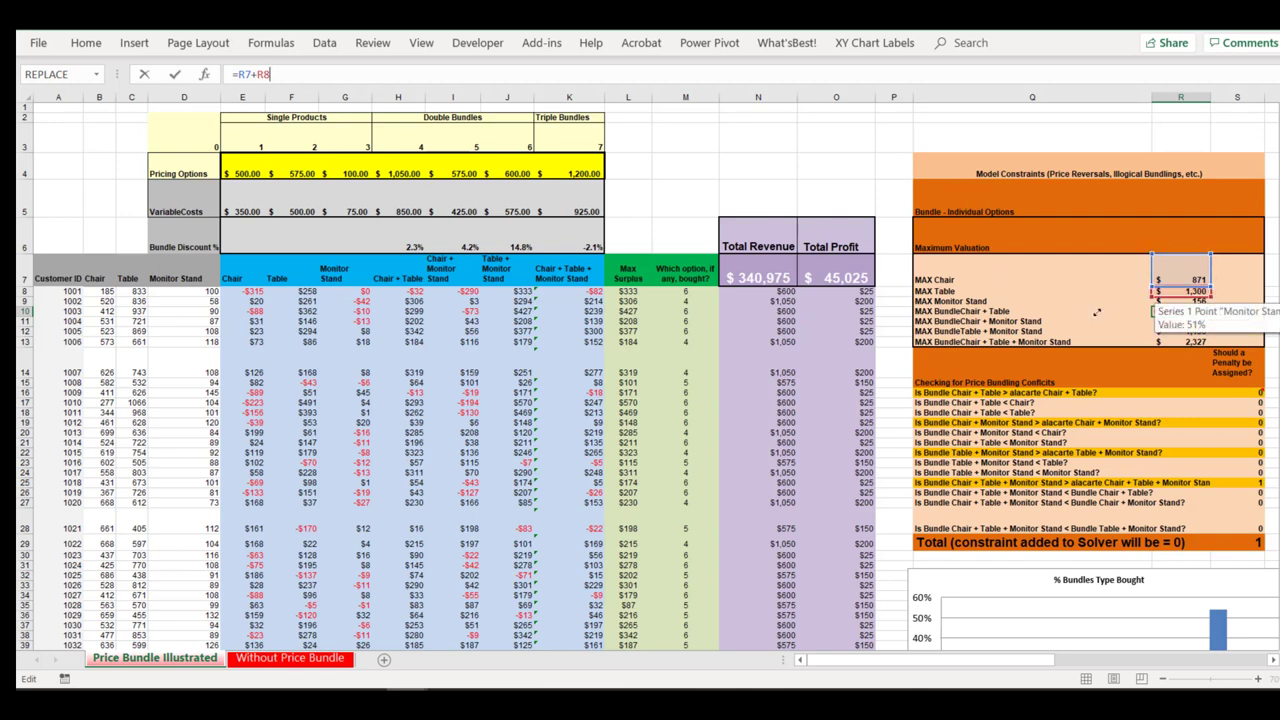
key("Tab")
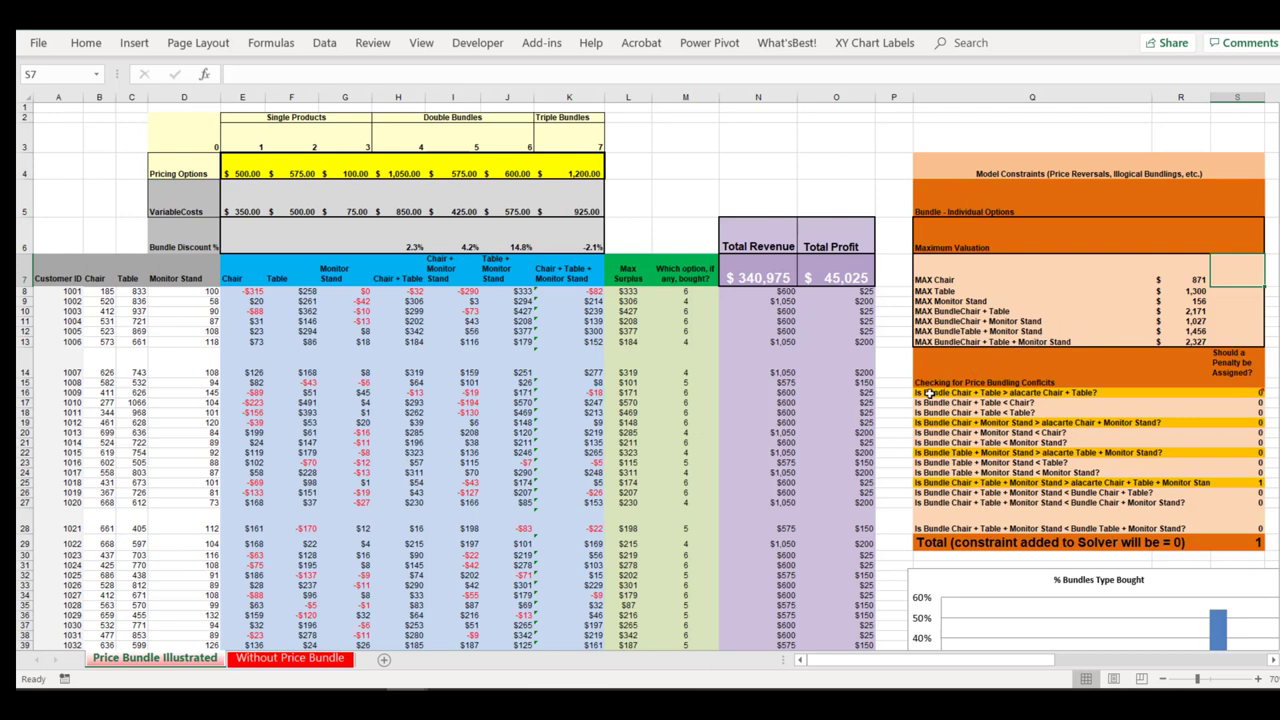
Step: Highlight the four bundle-versus-à-la-carte price conflict checks in rows 16, 19, 22 and 25, columns Q to S
left_click_drag(930, 393, 1236, 391)
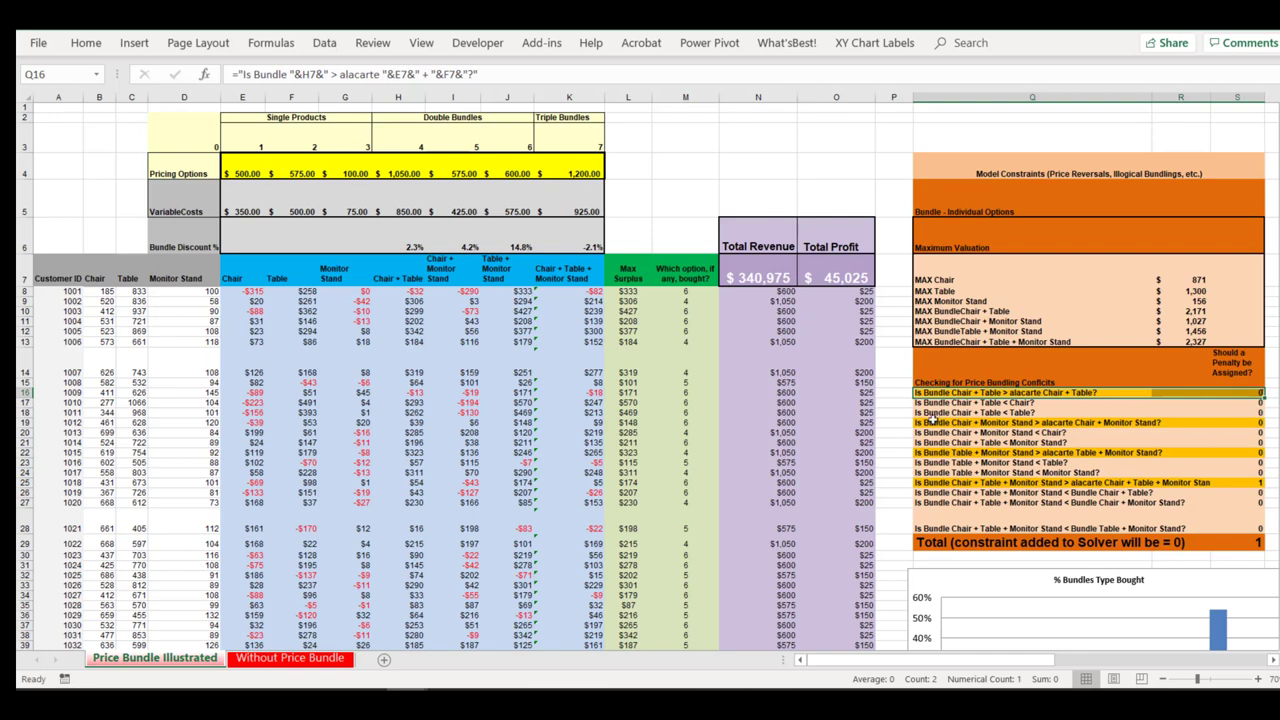
left_click_drag(930, 421, 1232, 421)
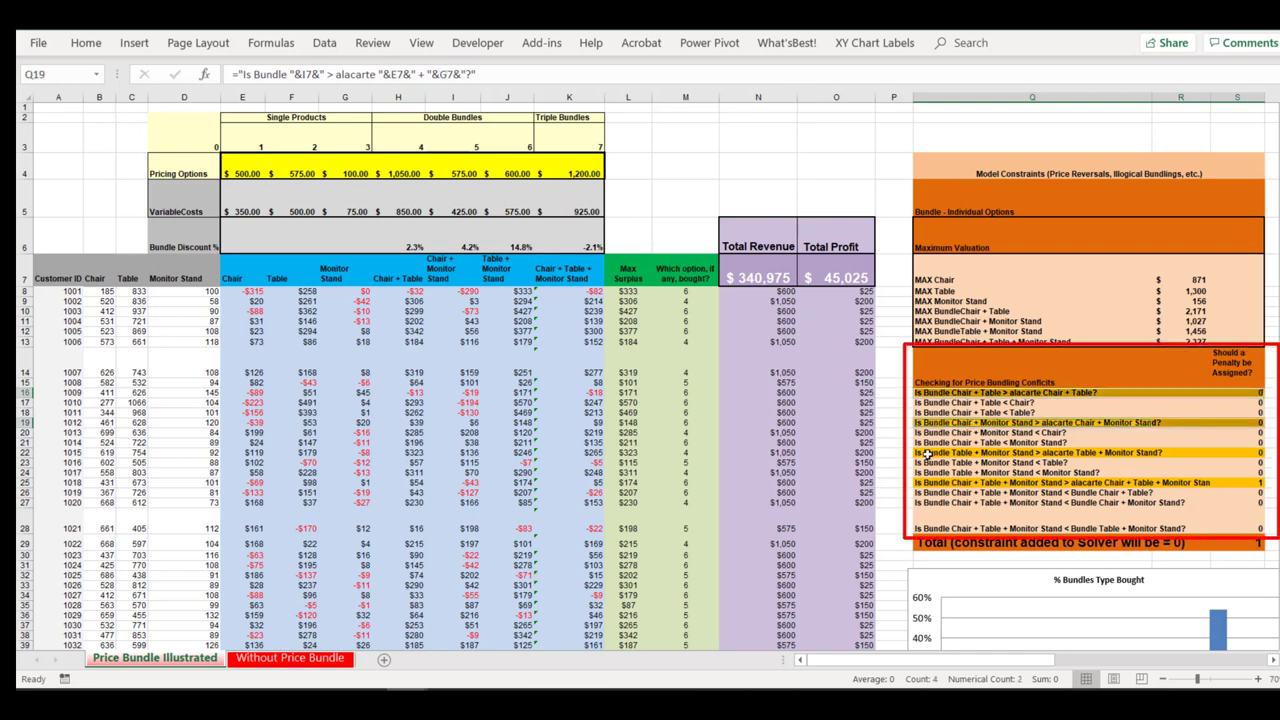
left_click_drag(929, 453, 1230, 454)
left_click_drag(944, 482, 1238, 483)
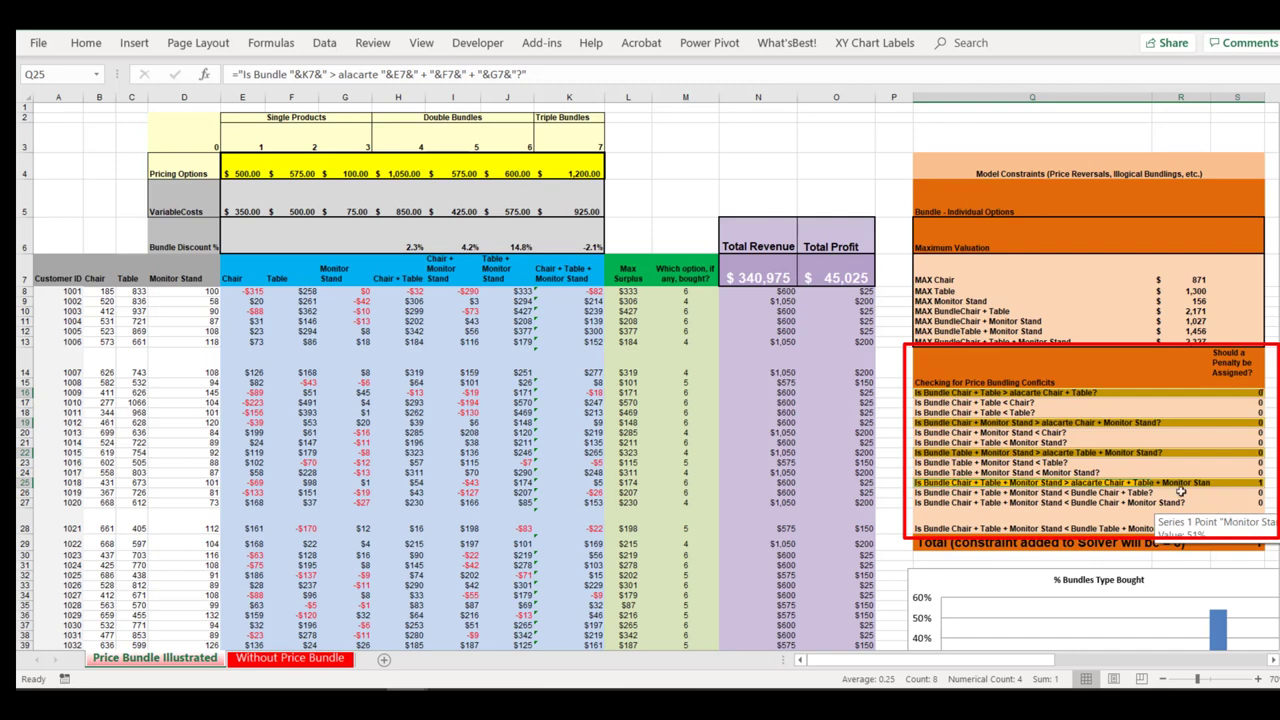
Step: Examine the Chair + Table penalty formula in S16, tracing its prices in H4, E4 and F4 and its true and false values
left_click(987, 393)
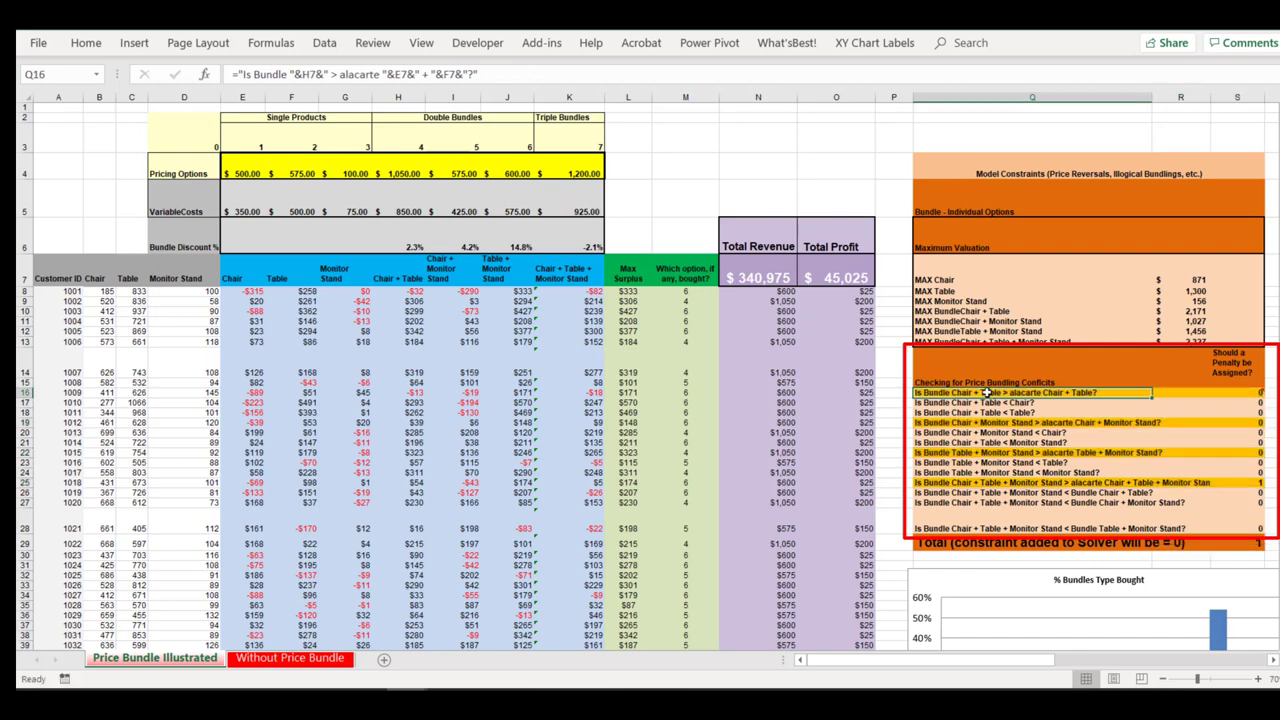
left_click(1245, 392)
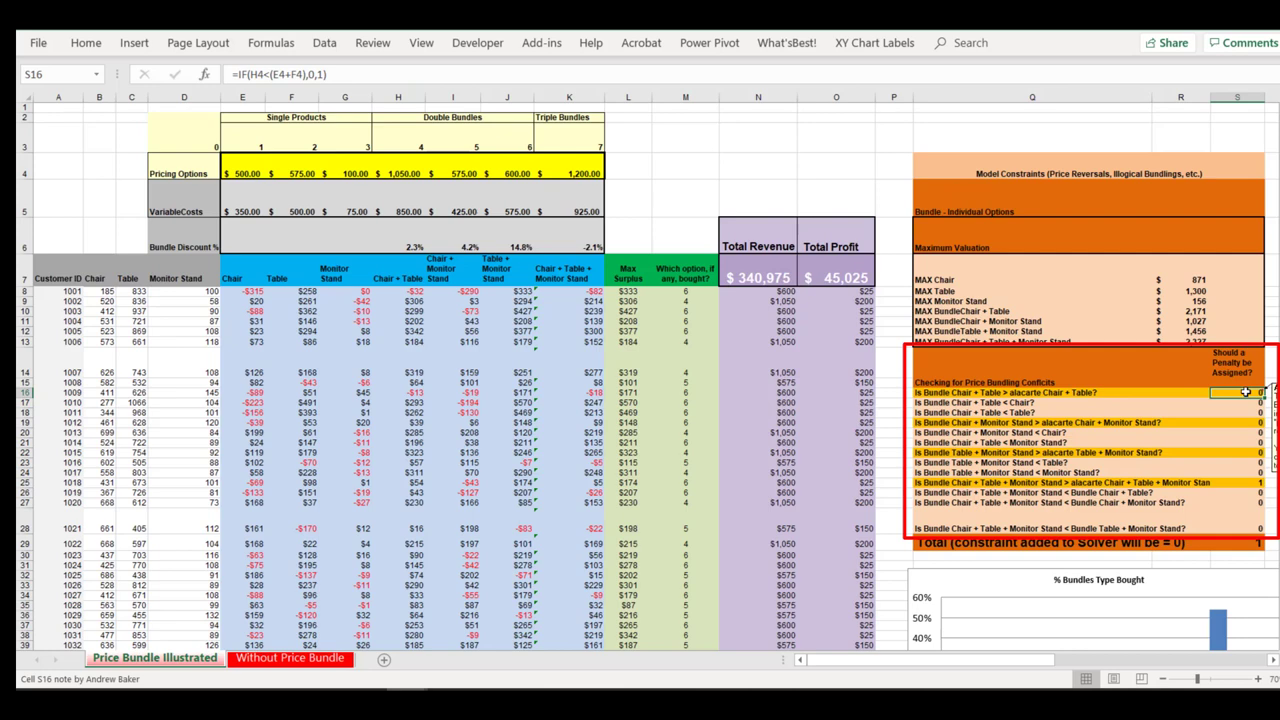
left_click(354, 73)
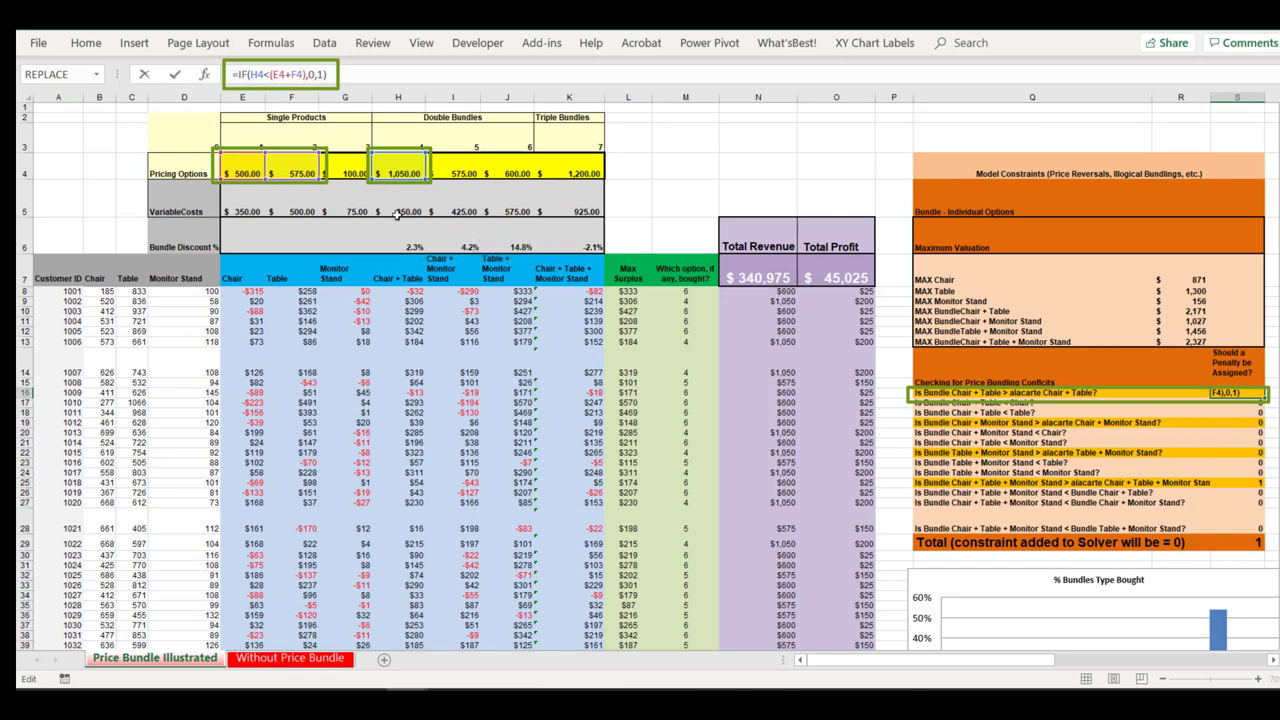
left_click(316, 76)
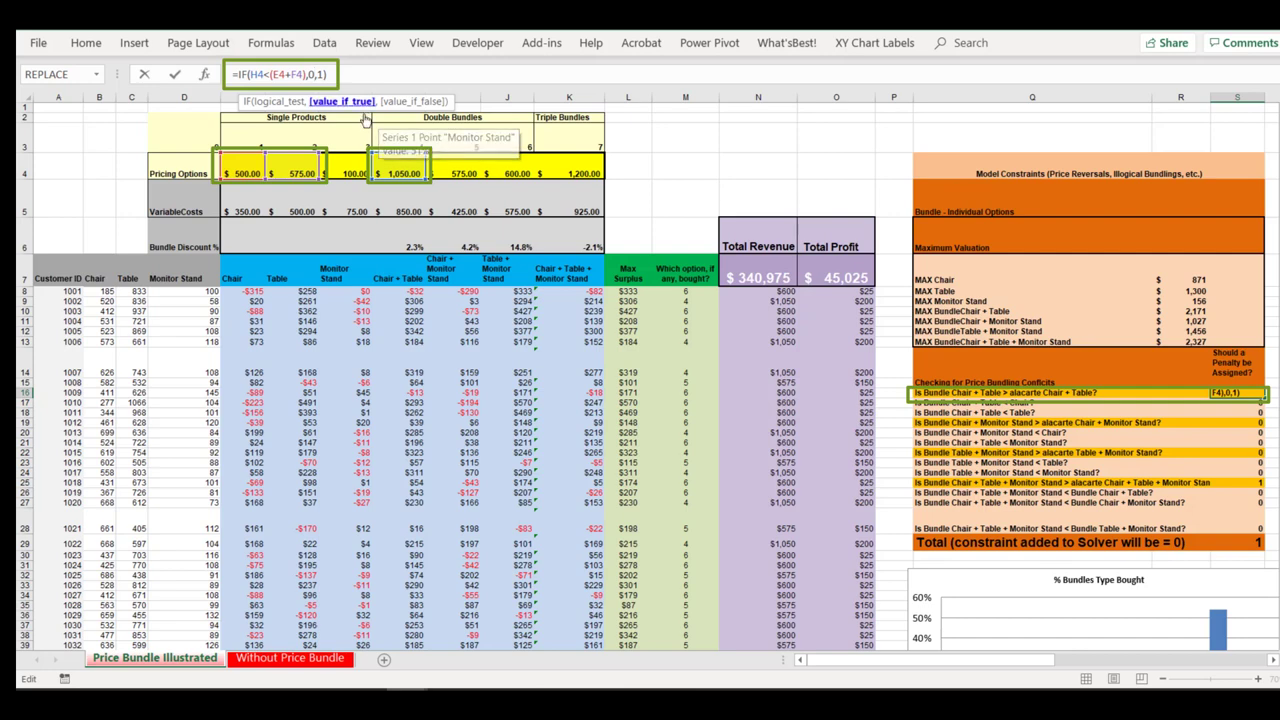
left_click(322, 74)
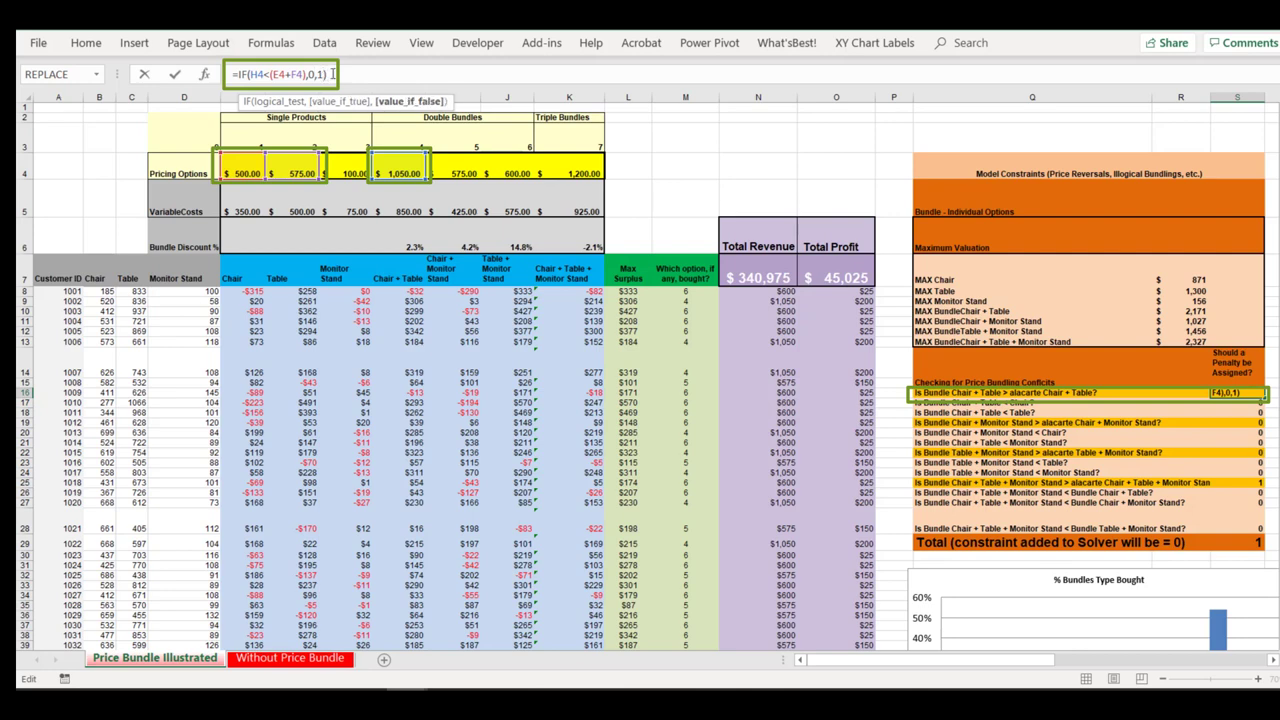
Step: Test the Chair + Table penalty check in row 16 with a bundle price of 2000 in H4, and undo the price change
type(")")
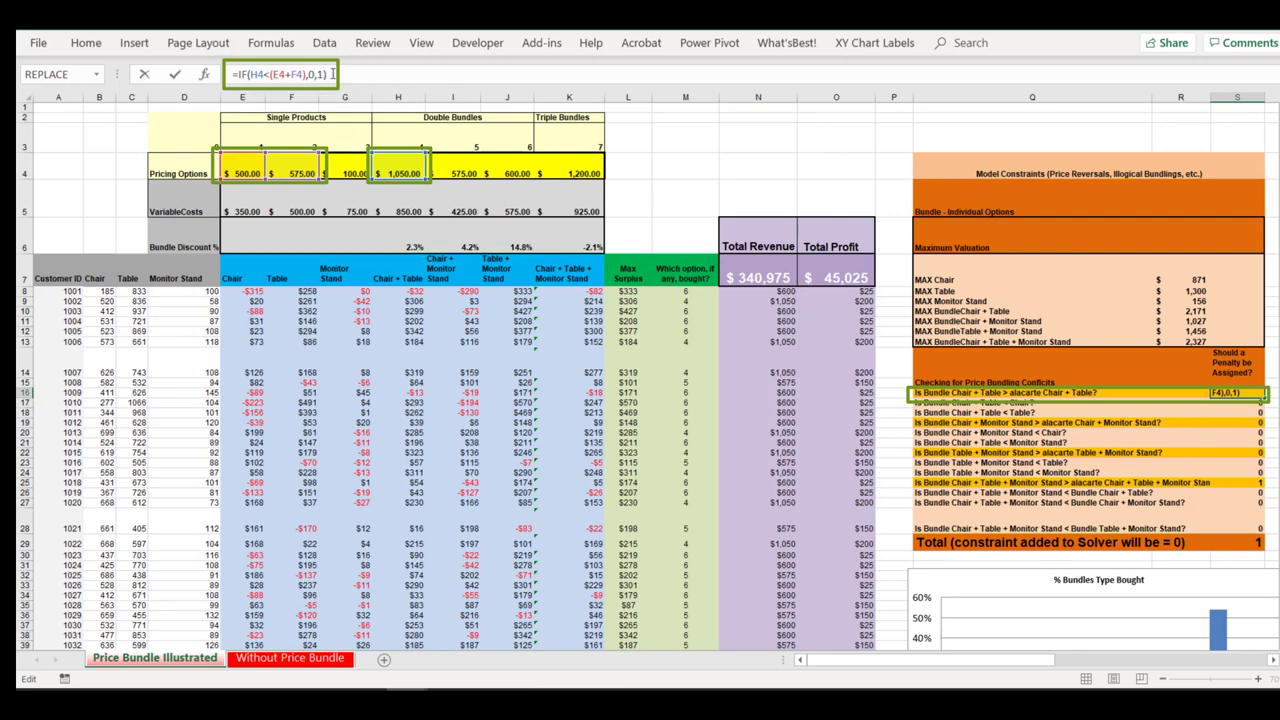
key("Return")
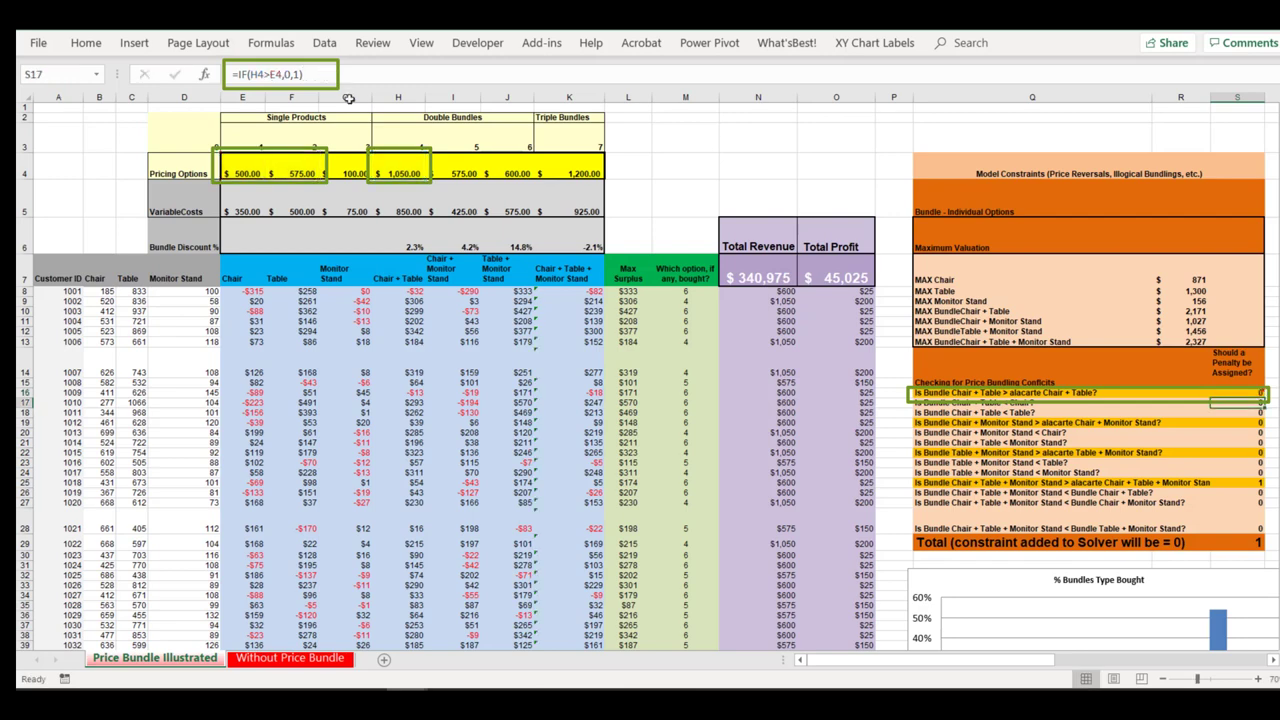
left_click(399, 173)
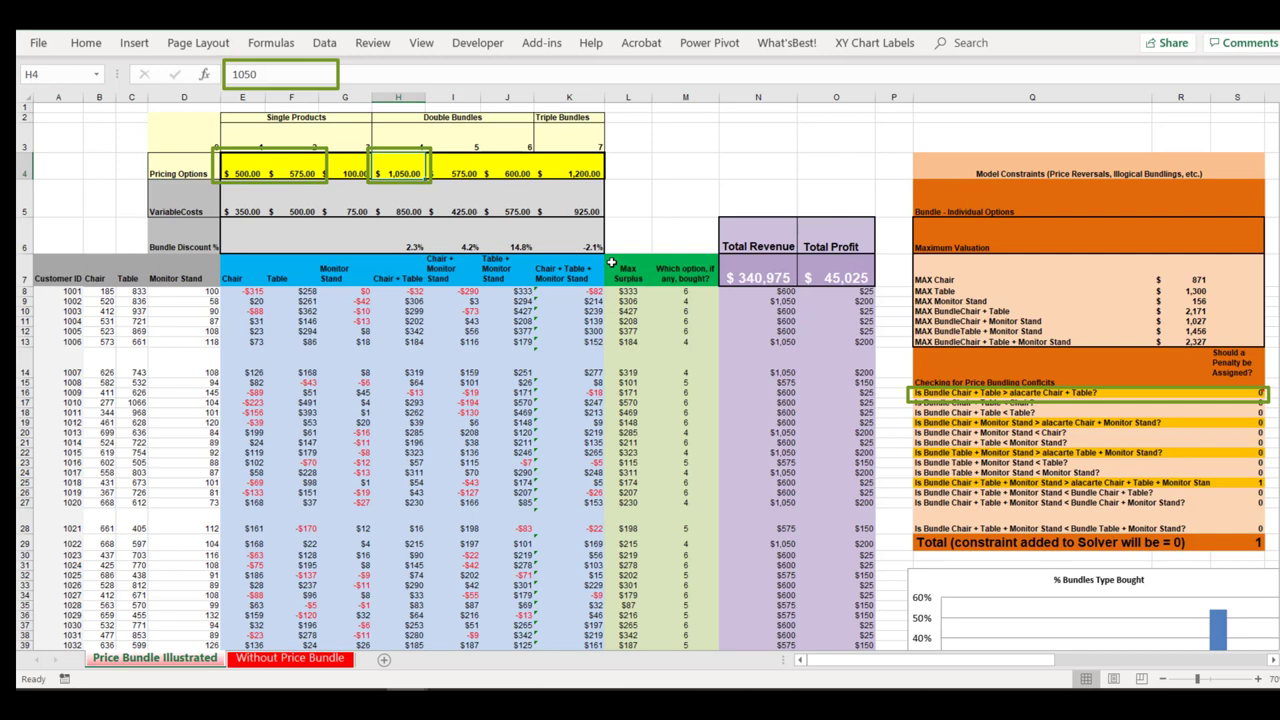
type("2000")
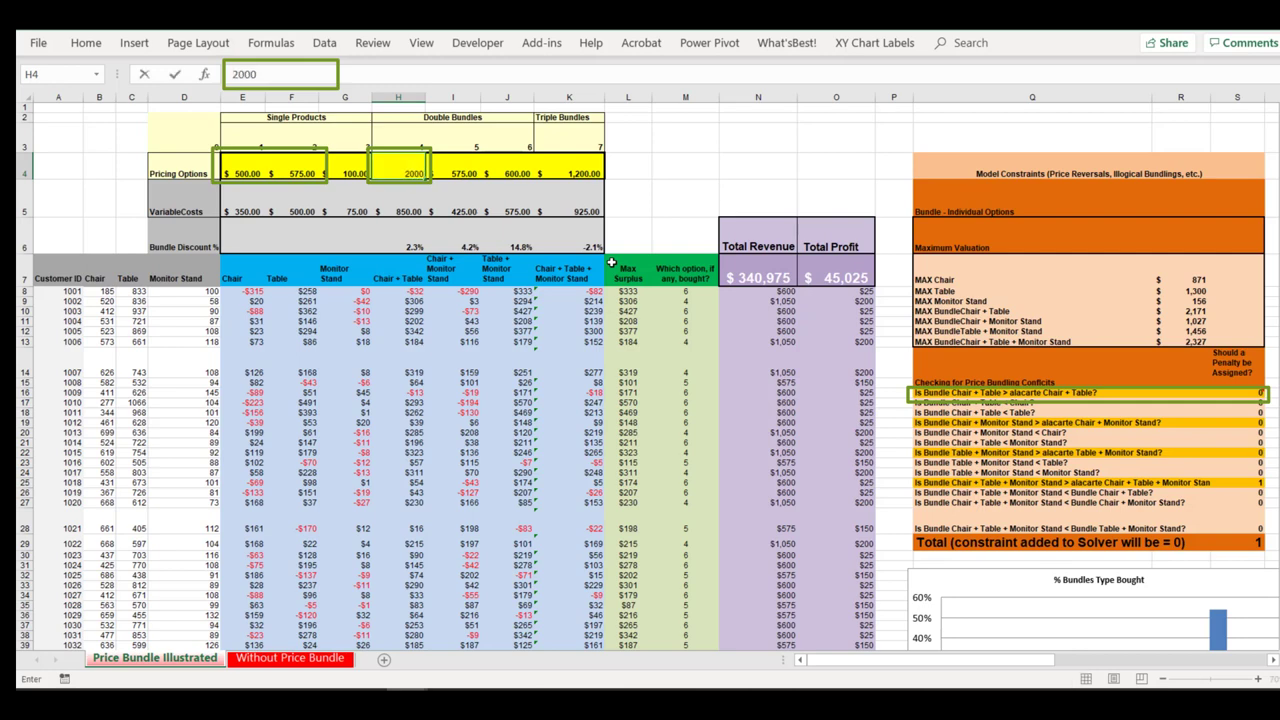
key("Return")
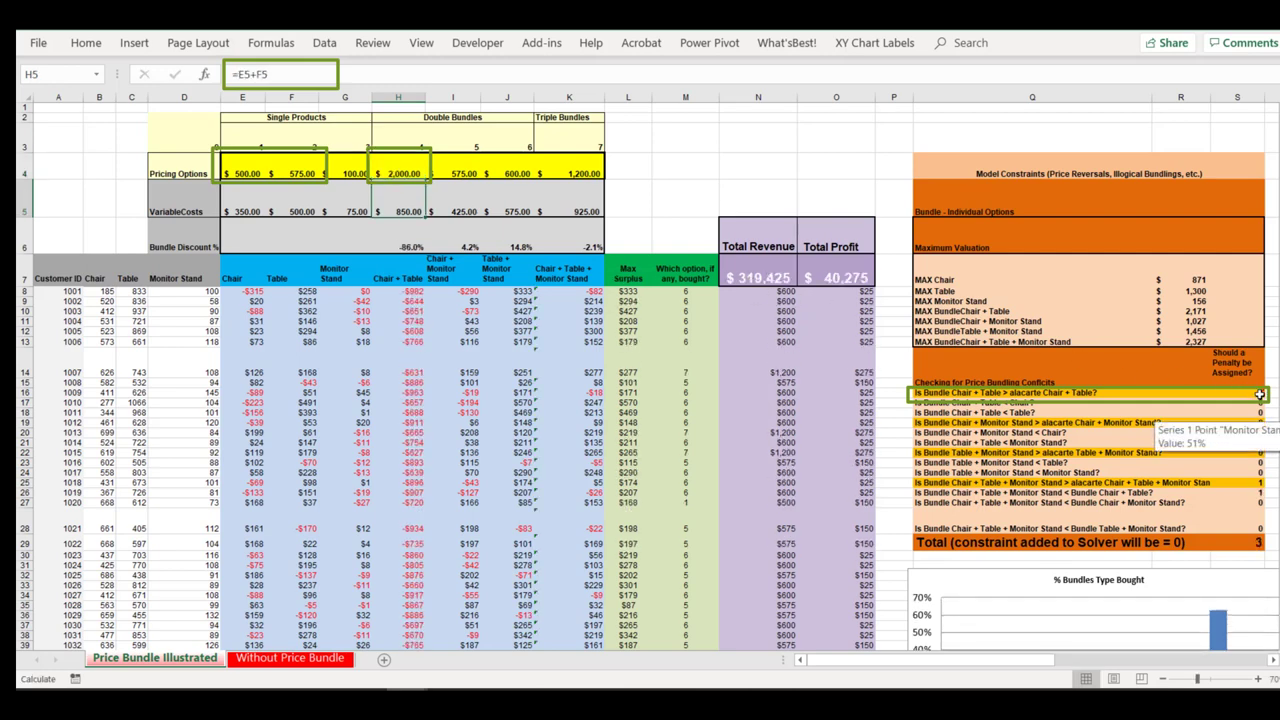
mouse_move(1261, 394)
key("ctrl+z")
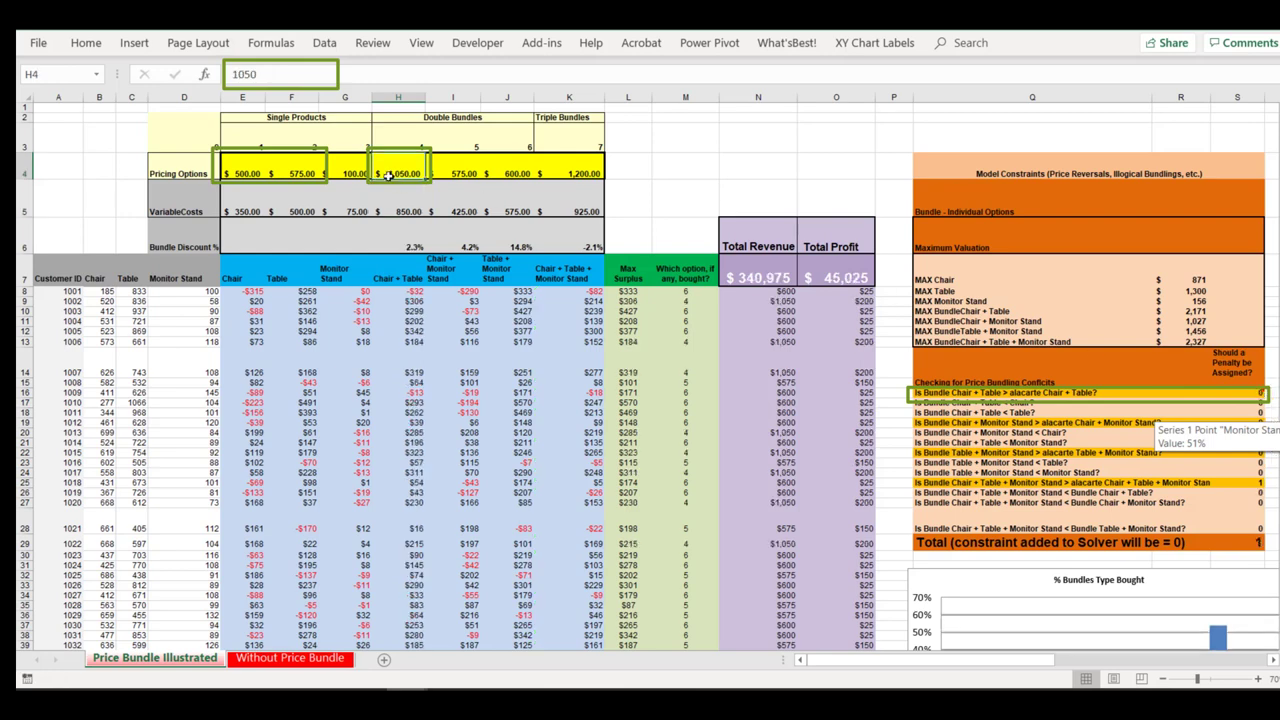
Step: Compare the triple bundle price in K4 with the single product prices in E4:G4 for the conflict check in row 25
left_click(944, 422)
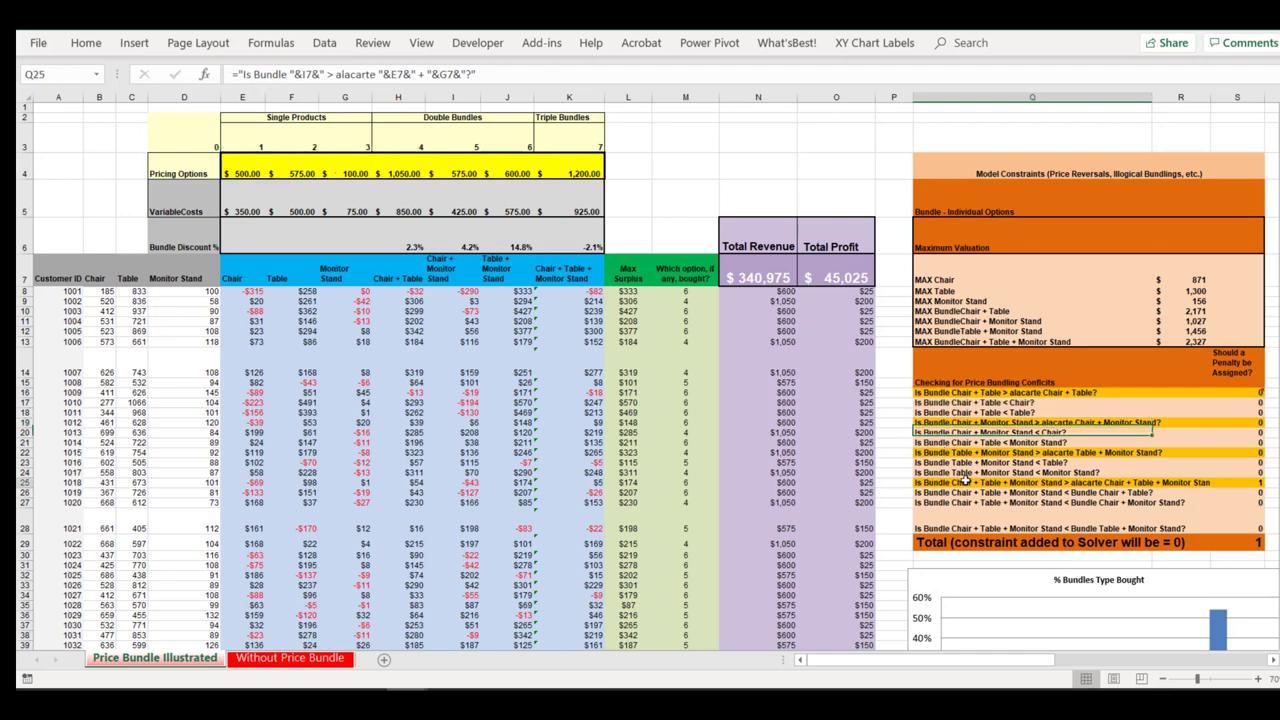
left_click_drag(940, 482, 1240, 484)
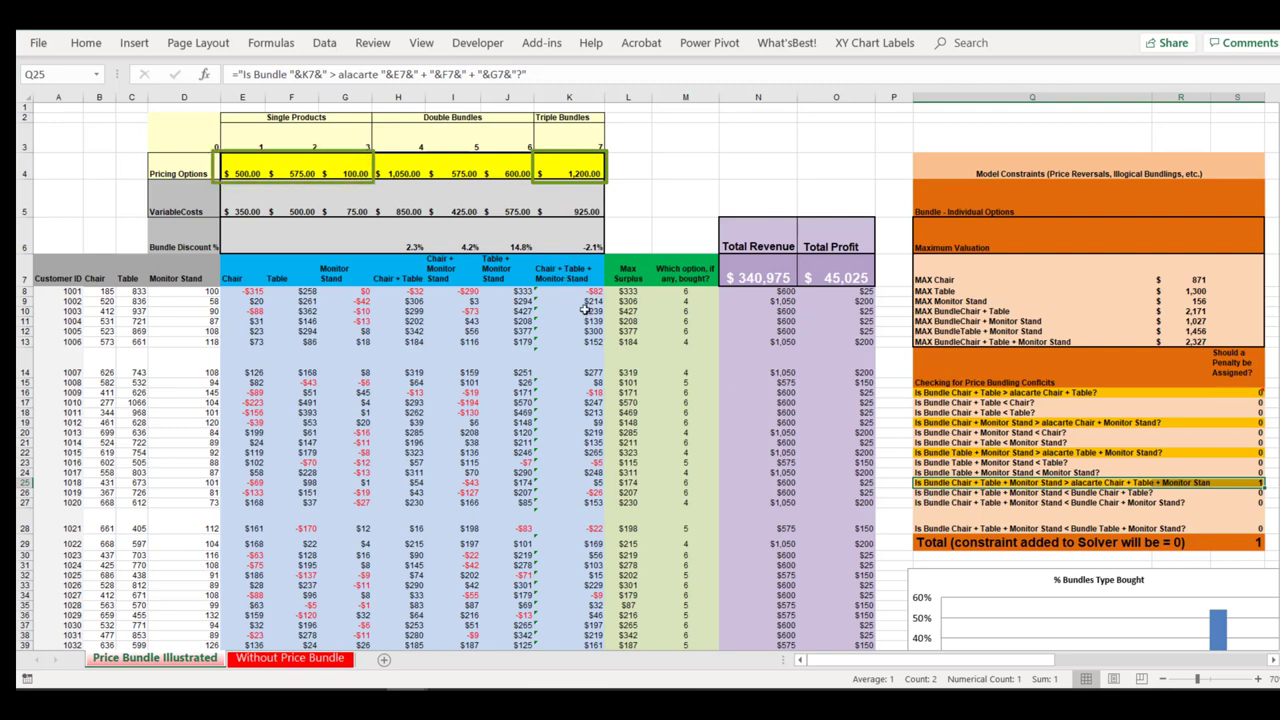
left_click(574, 174)
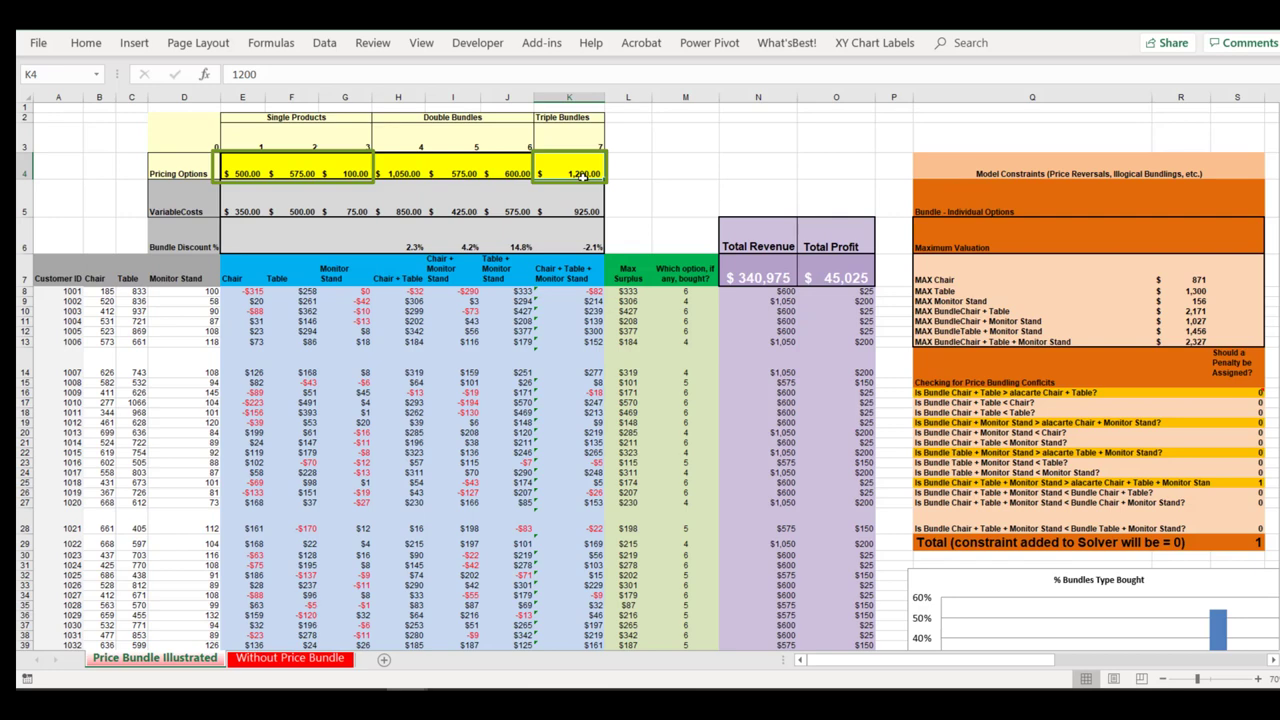
left_click_drag(246, 166, 338, 175)
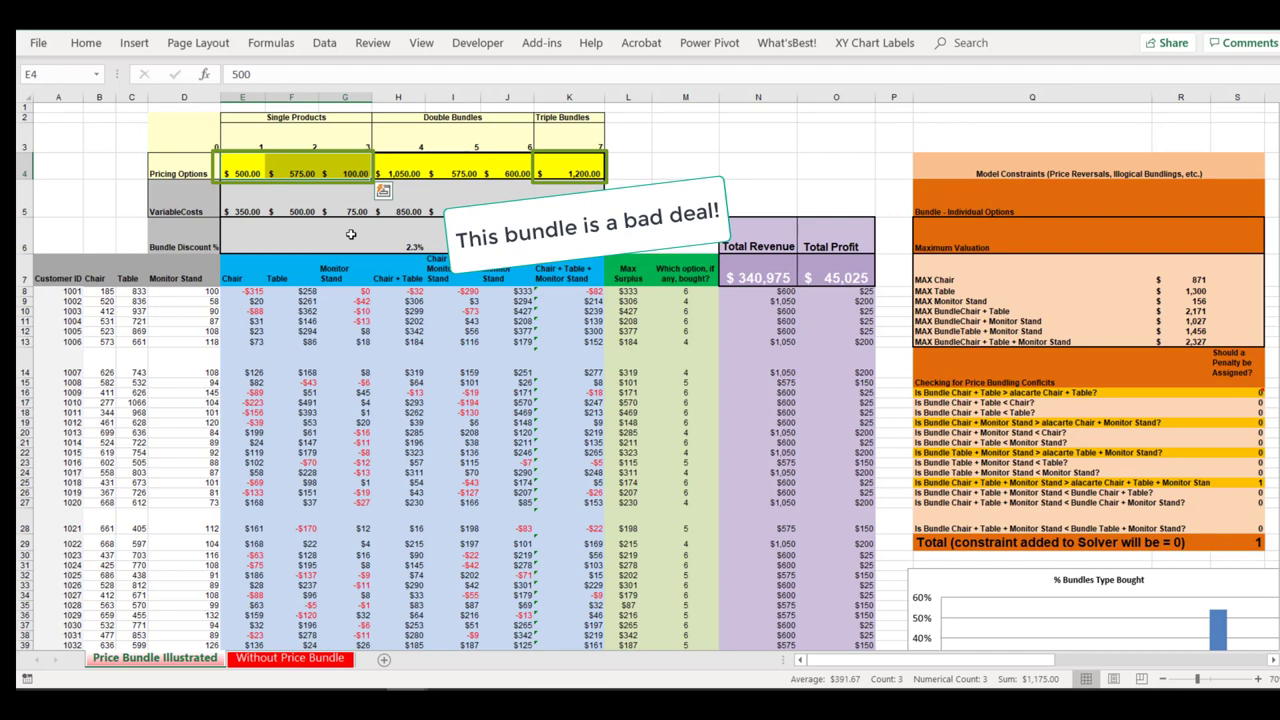
Step: Set the Chair + Table + Monitor Stand bundle price in K4 to 1150
left_click(578, 170)
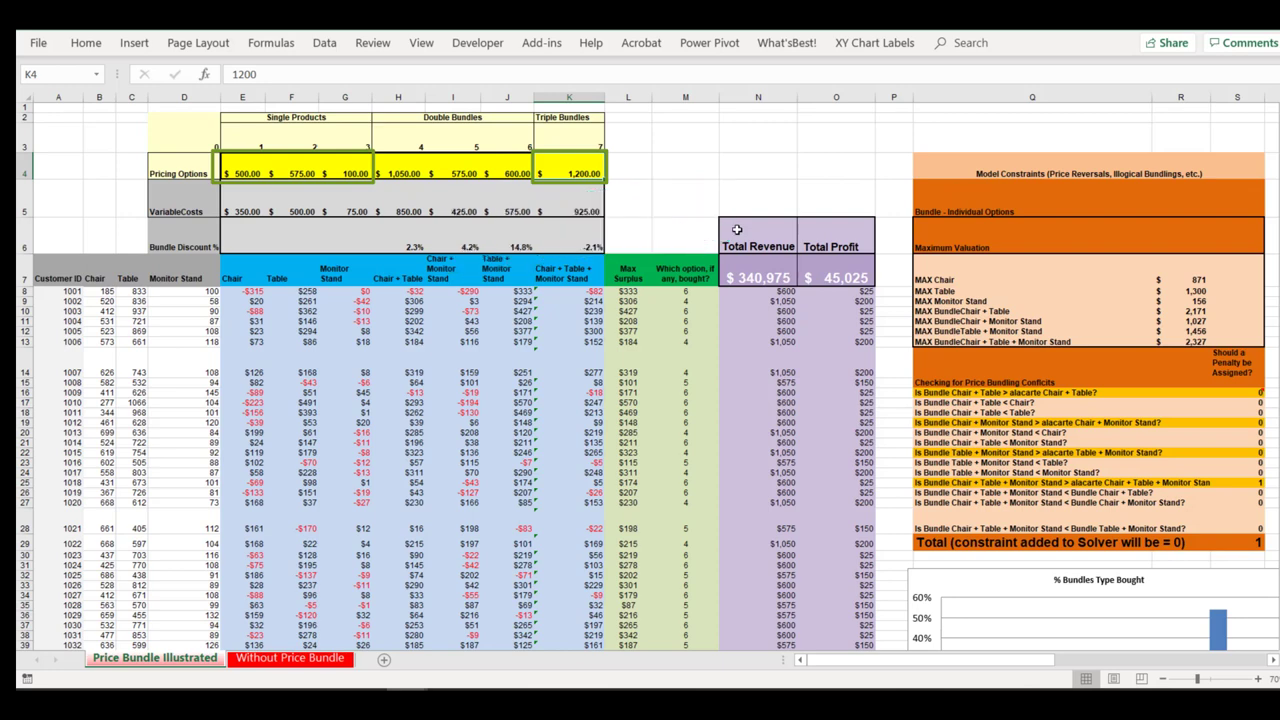
type("1150")
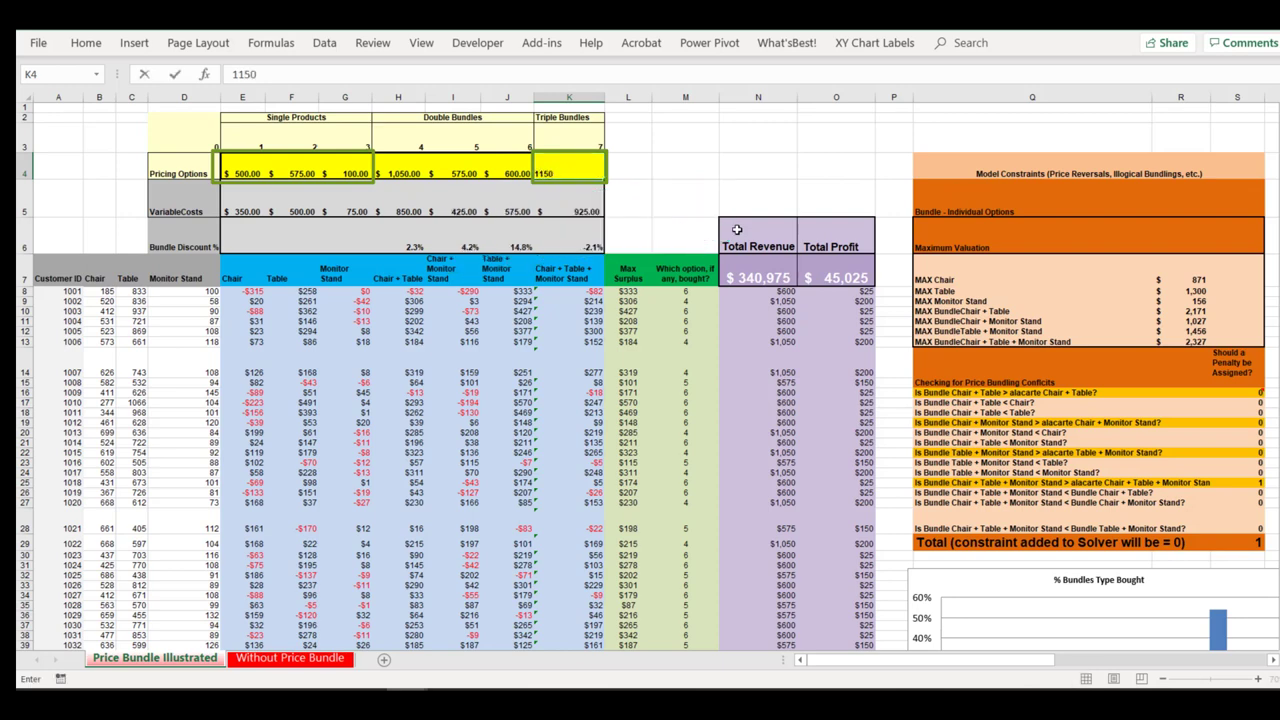
key("Return")
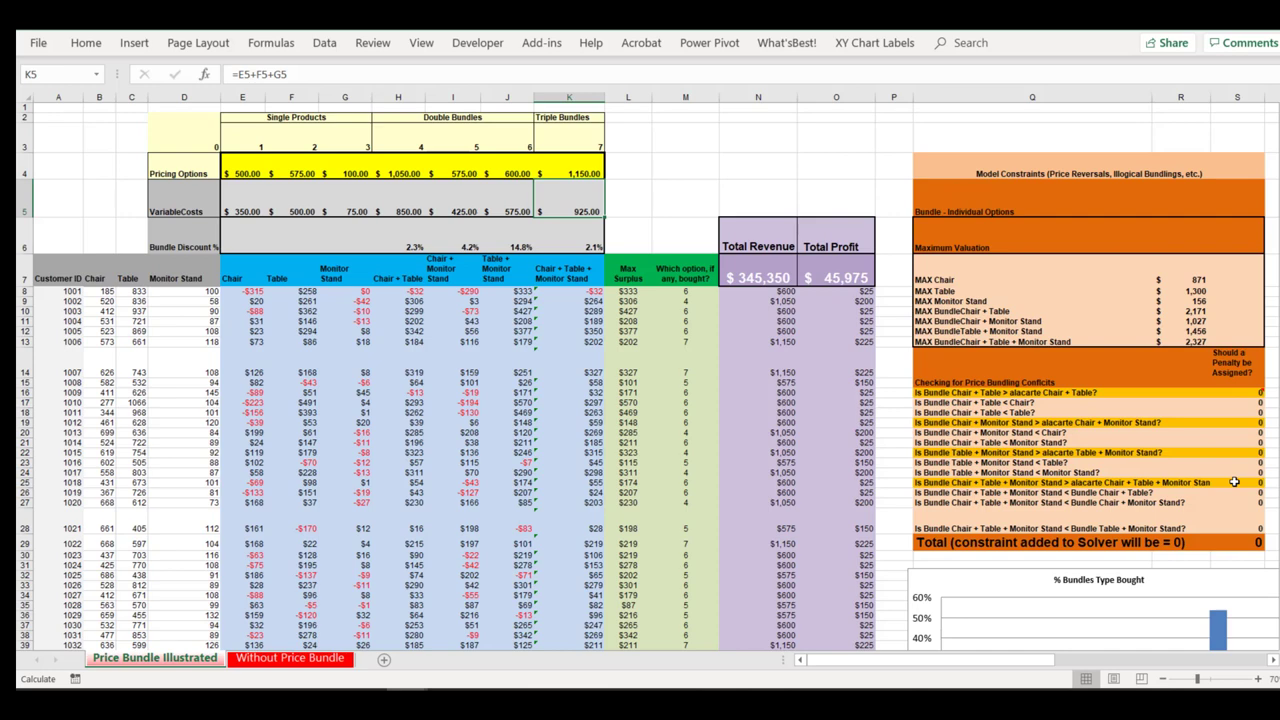
Step: Test the Chair + Table < Chair check in row 17 with a bundle price of 450 in H4, and undo the price change
left_click(930, 404)
left_click_drag(1145, 403, 1215, 403)
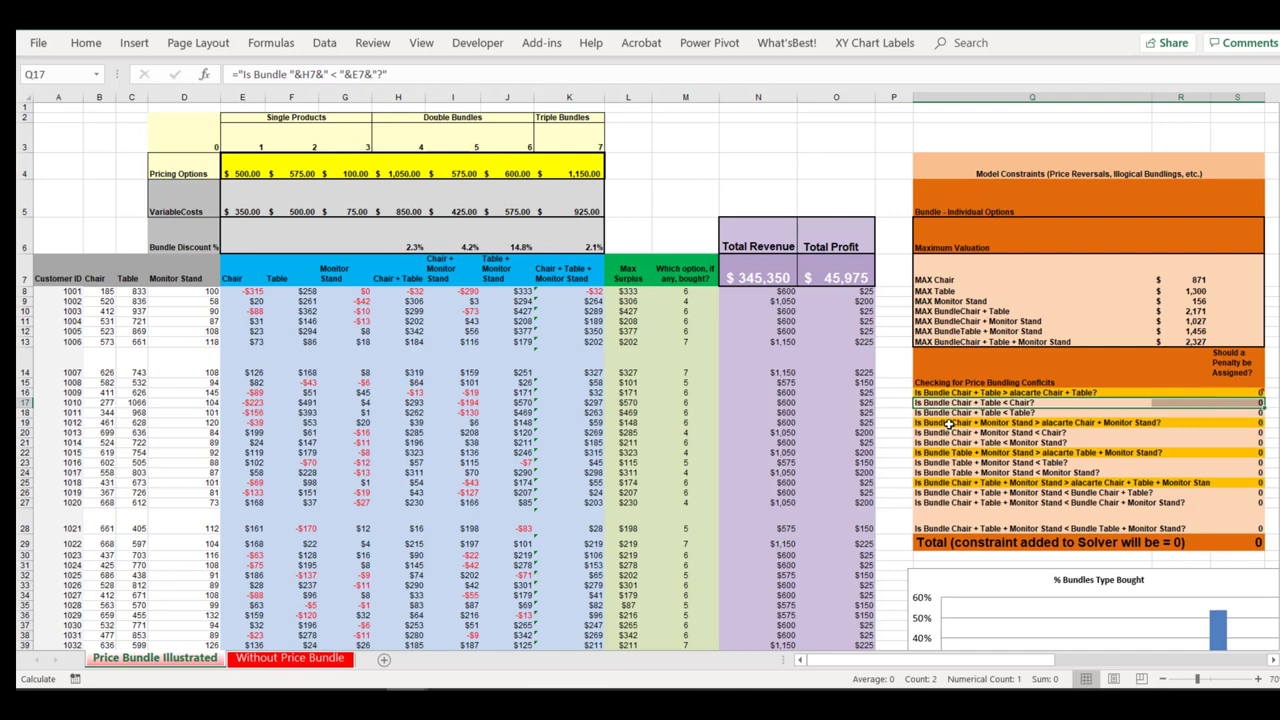
key("ctrl+c")
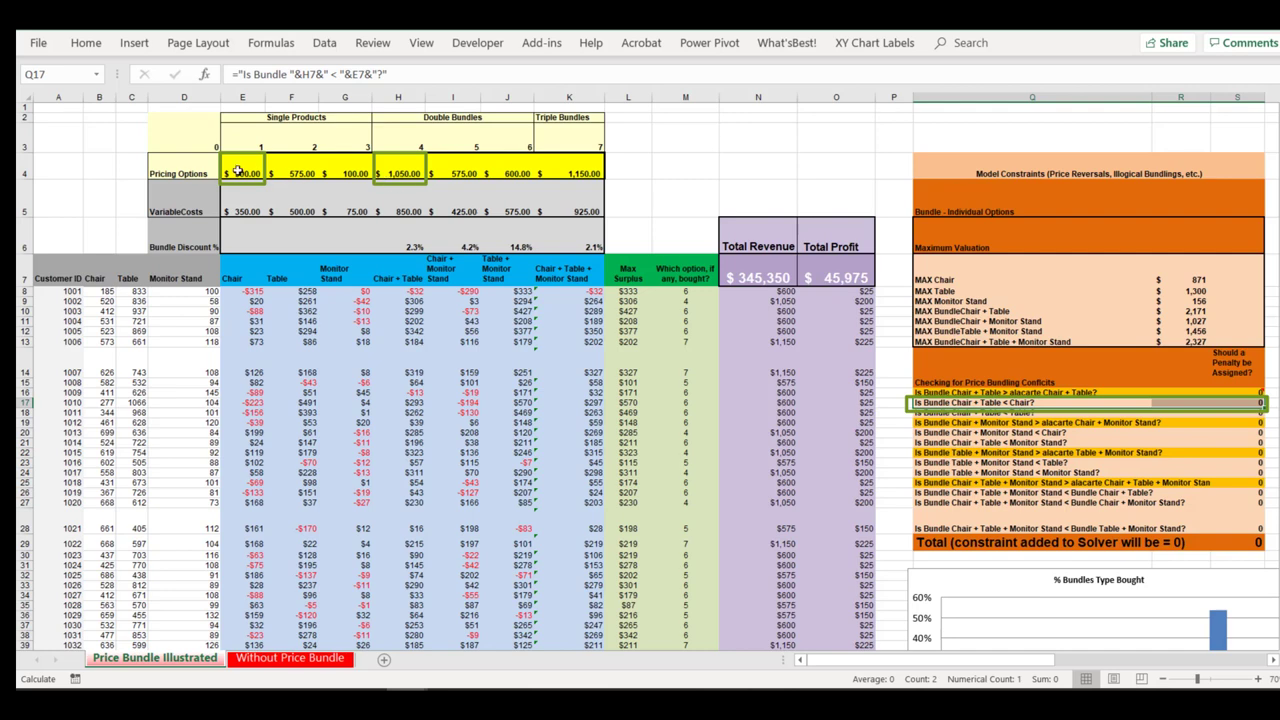
left_click(400, 174)
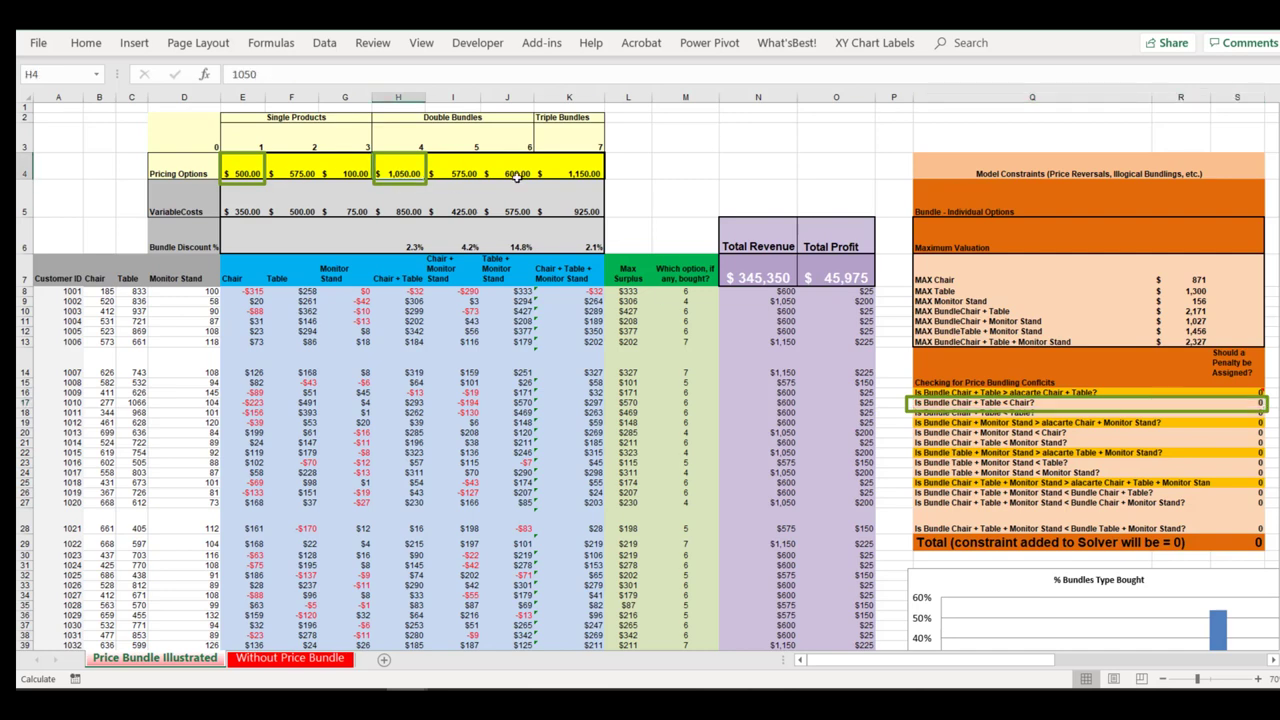
type("450")
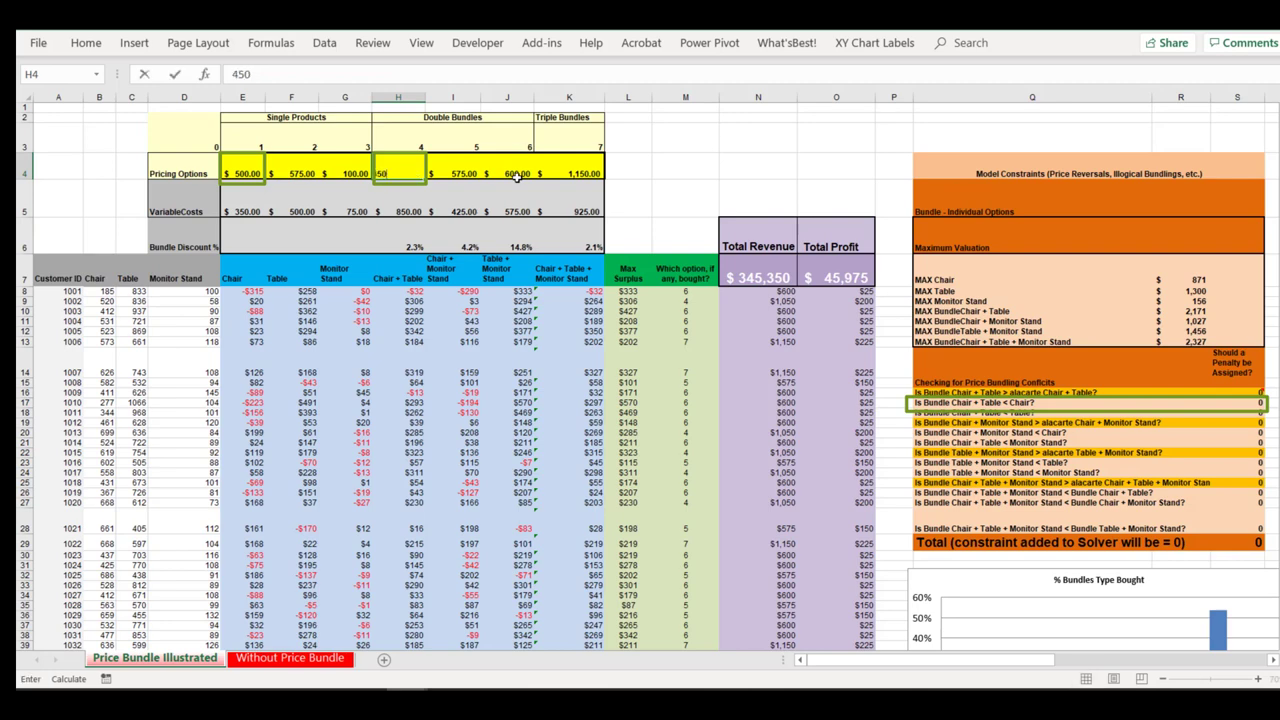
key("Return")
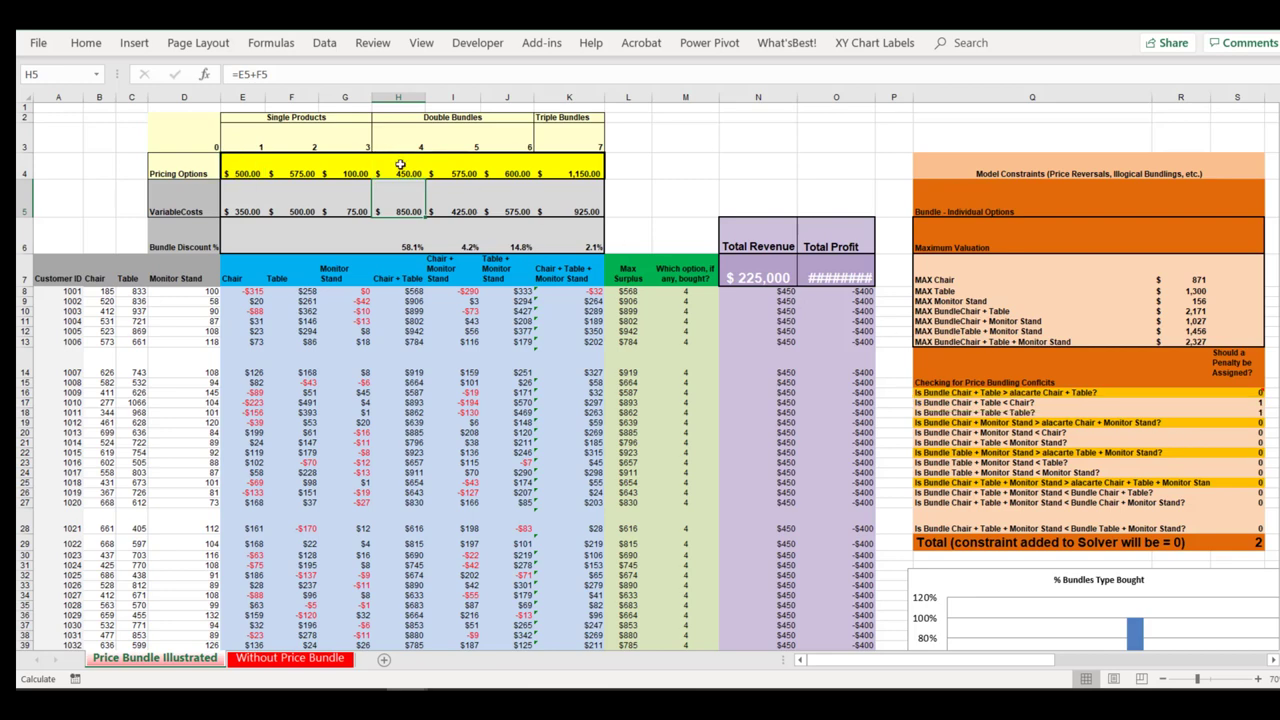
key("ctrl+z")
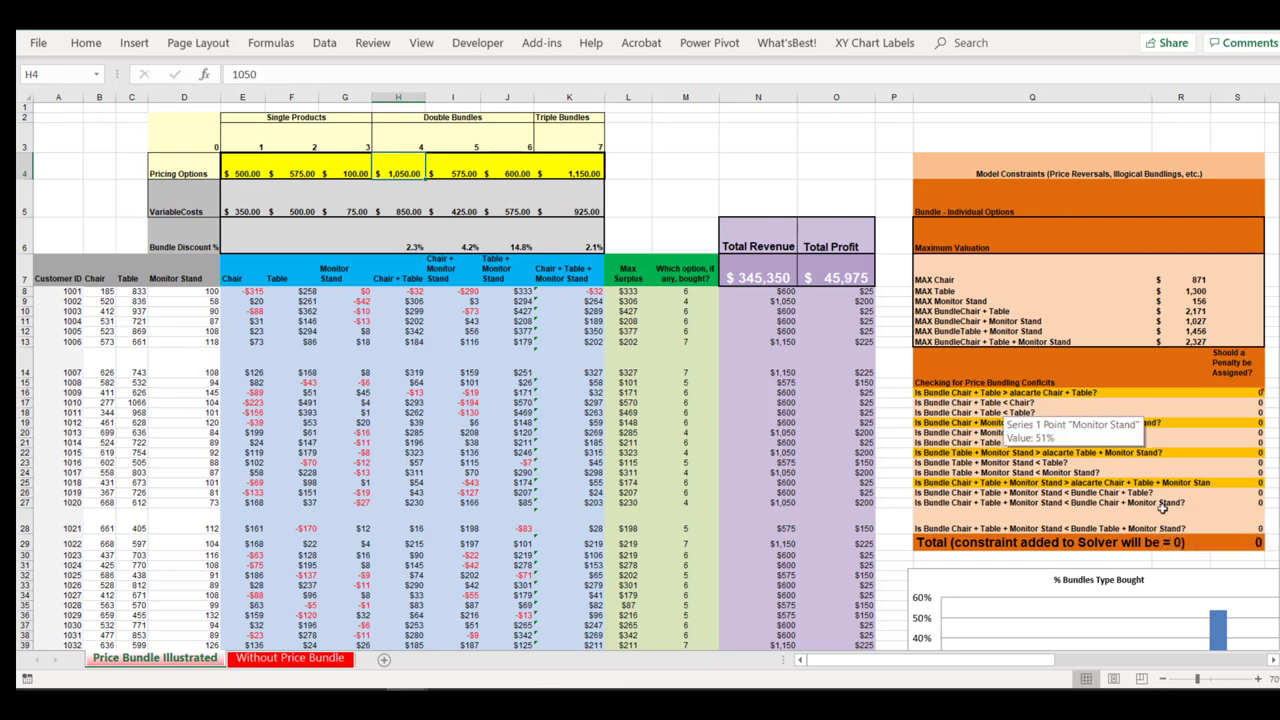
Step: Examine the conflict checks starting in row 16 and their penalty total in row 29, used as a Solver constraint
left_click(944, 394)
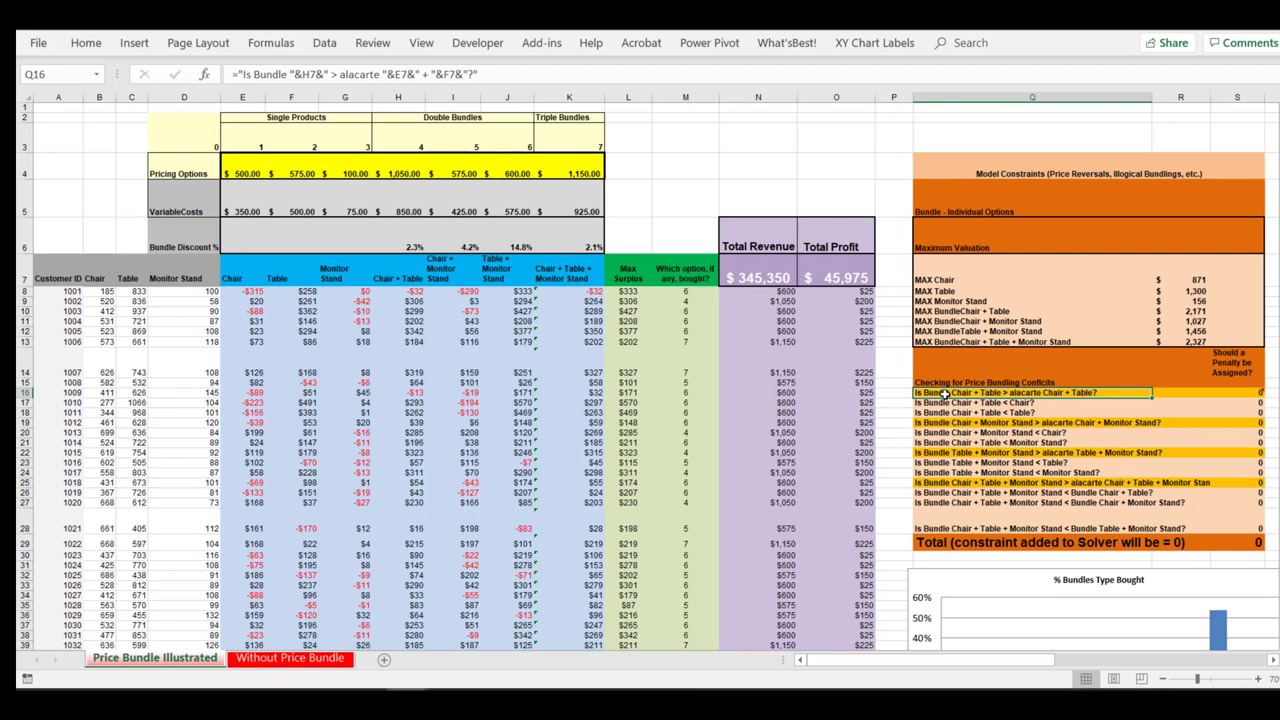
left_click(948, 541)
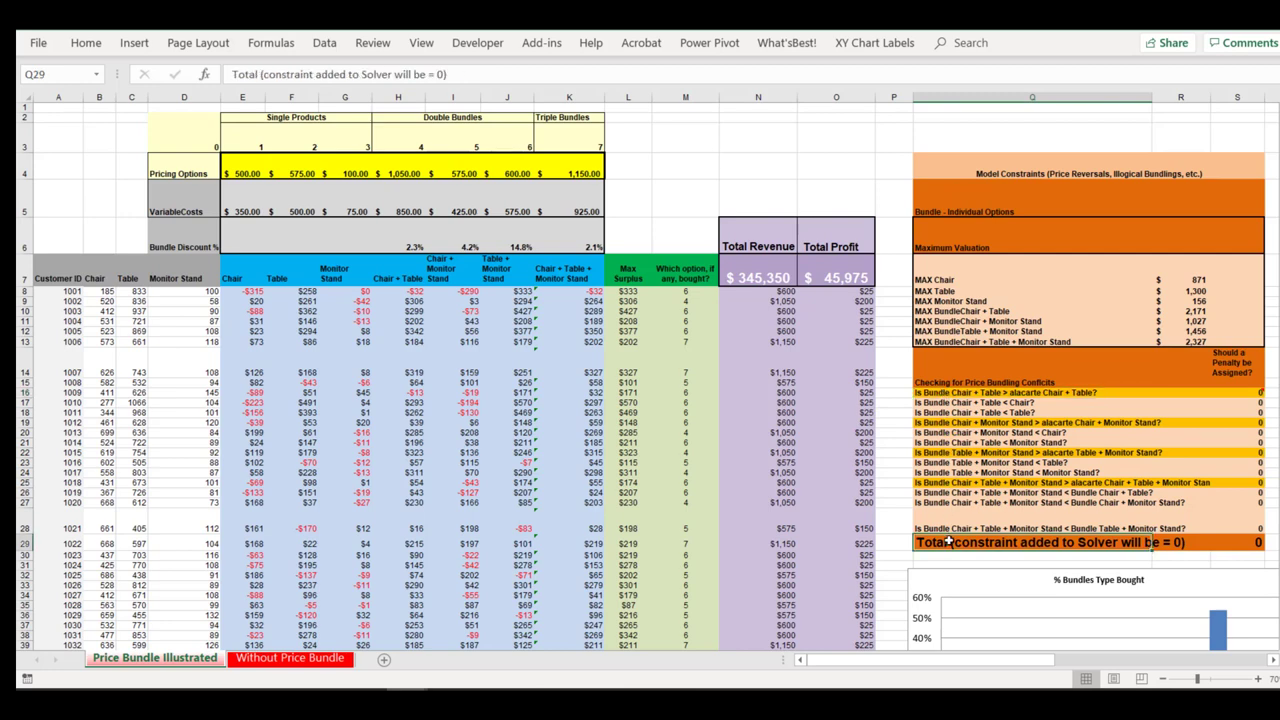
left_click(1258, 542)
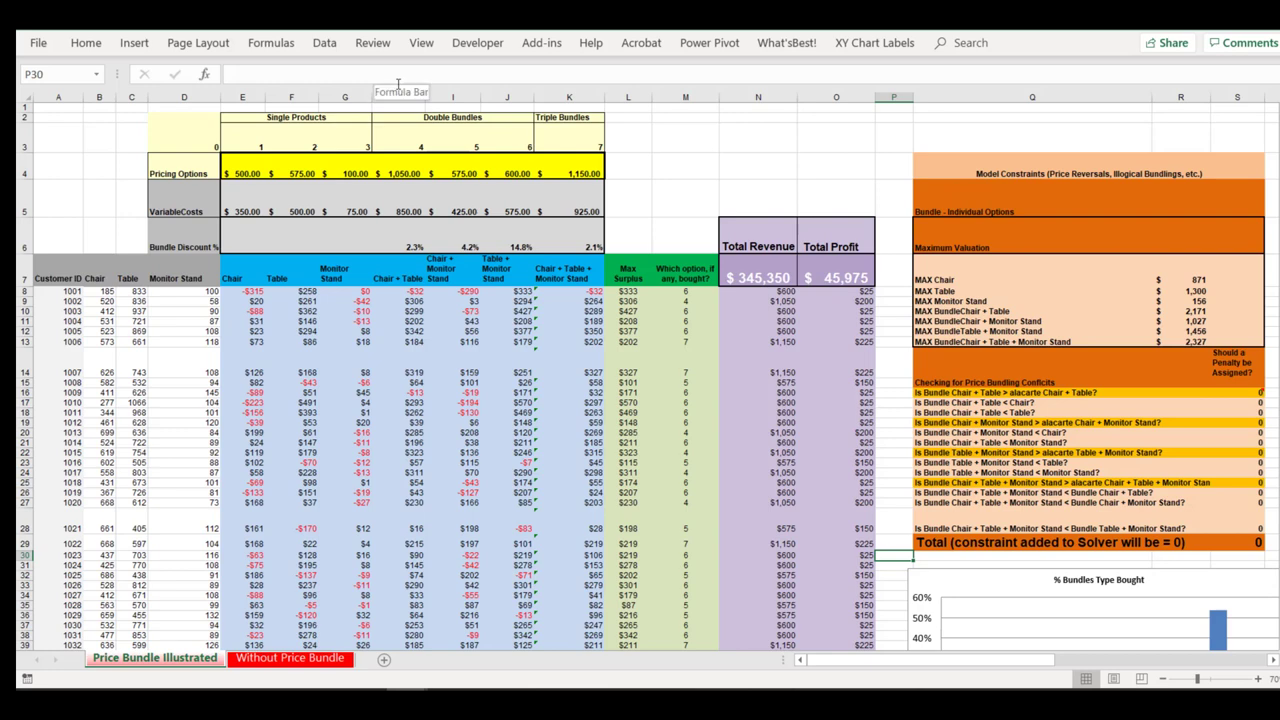
Step: Open the Solver parameters and view the saved Solver model for bundling in column AI
left_click(324, 43)
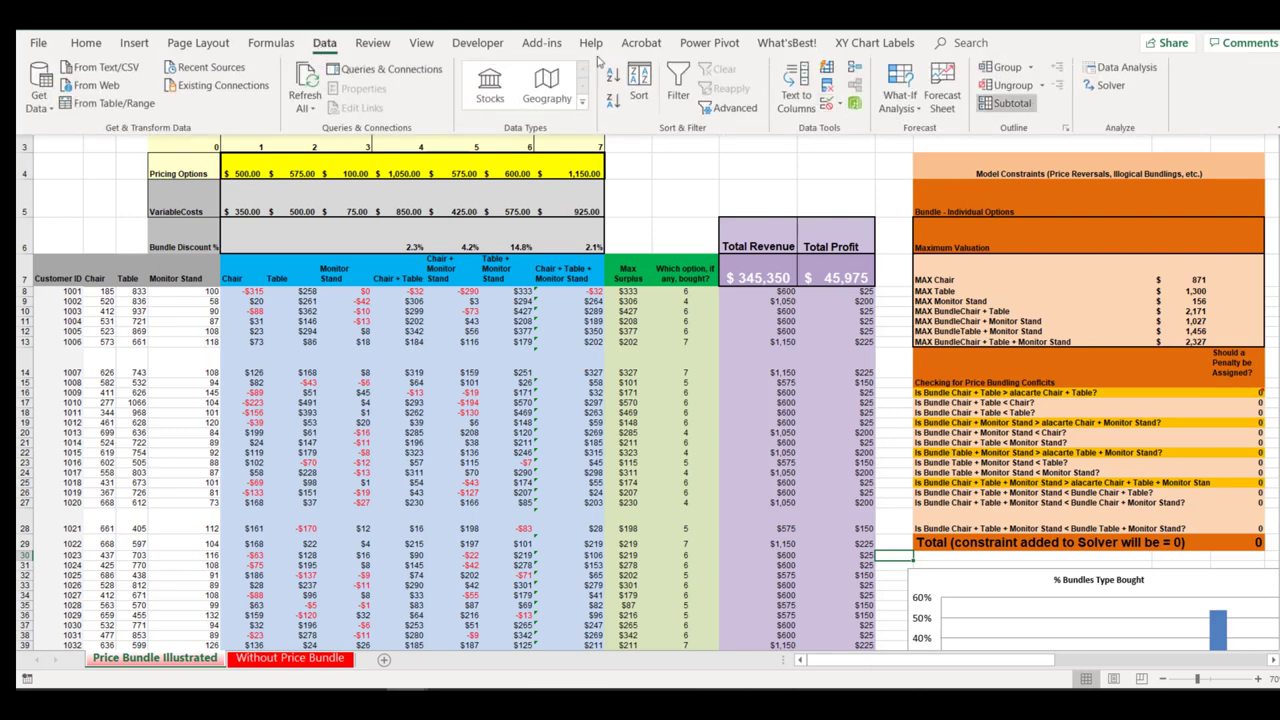
left_click(1121, 89)
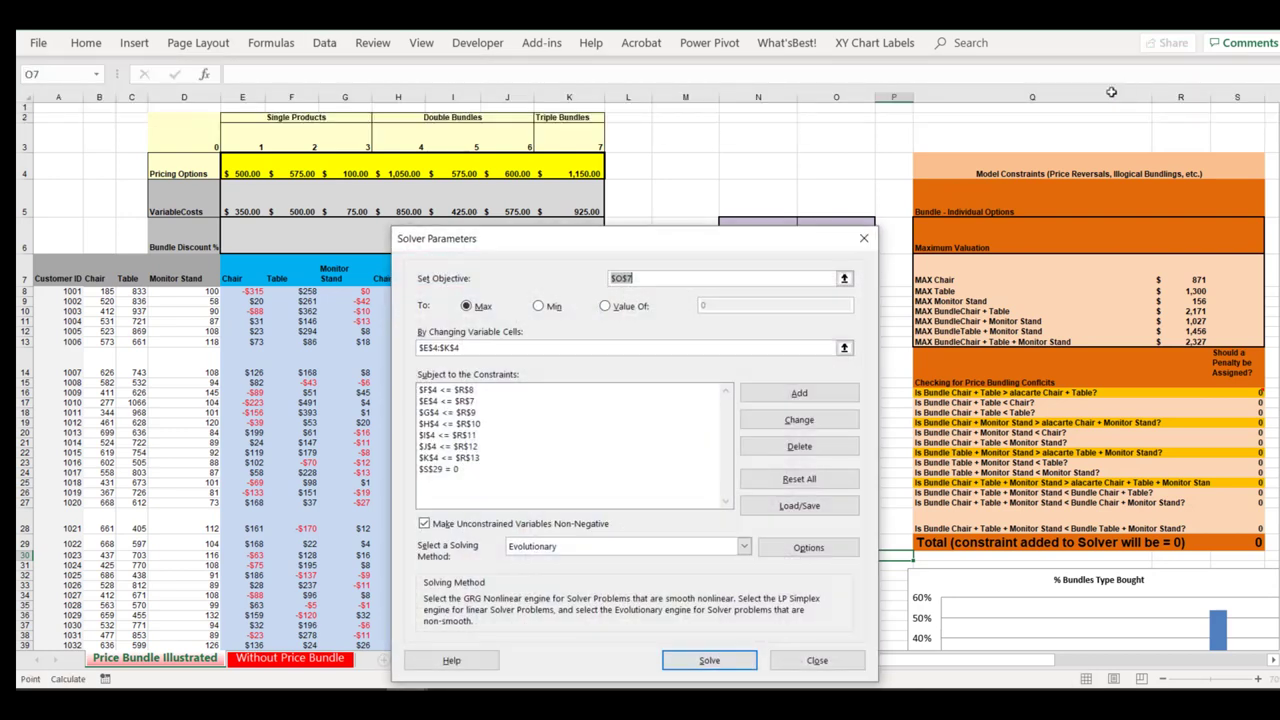
left_click_drag(641, 244, 643, 142)
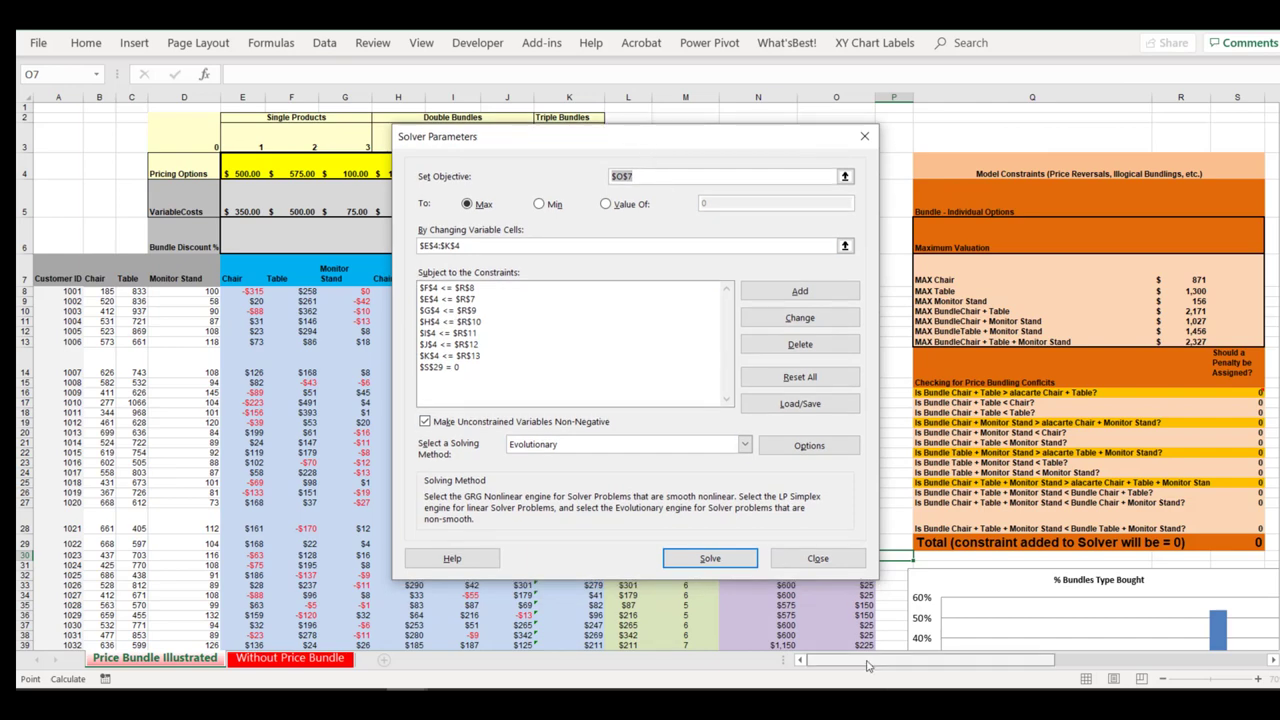
left_click_drag(868, 665, 1056, 664)
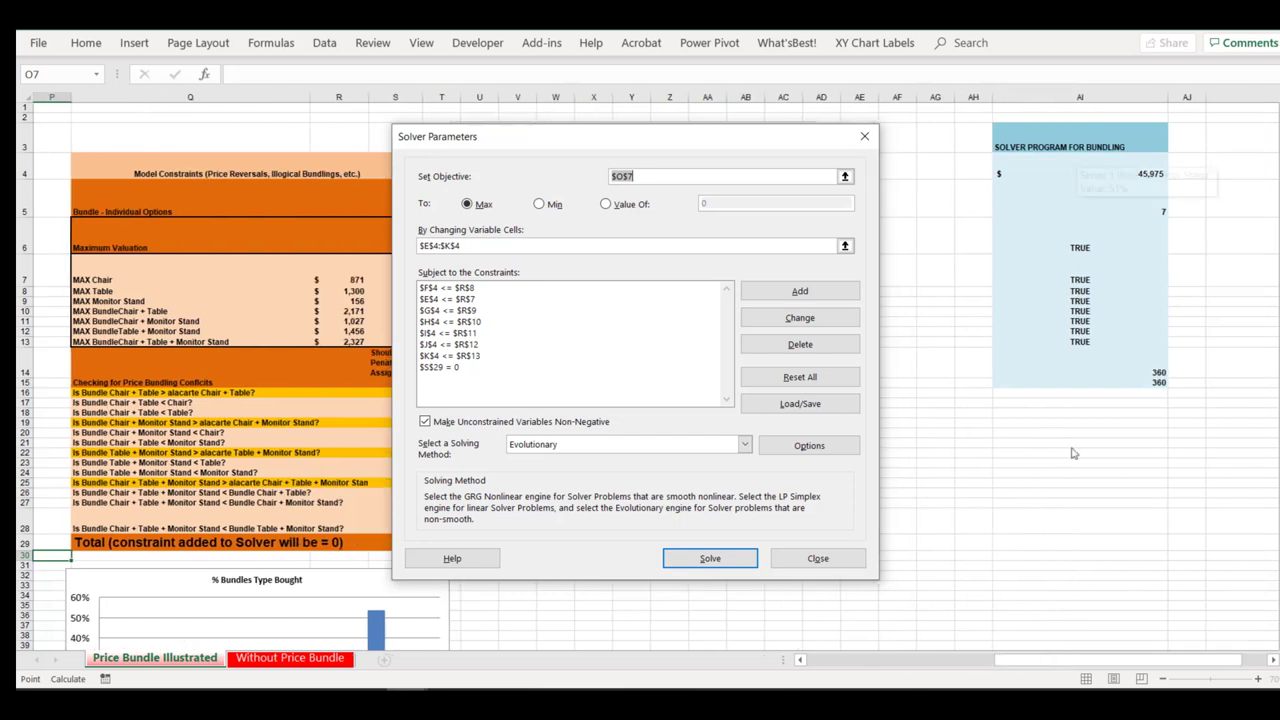
mouse_move(1078, 364)
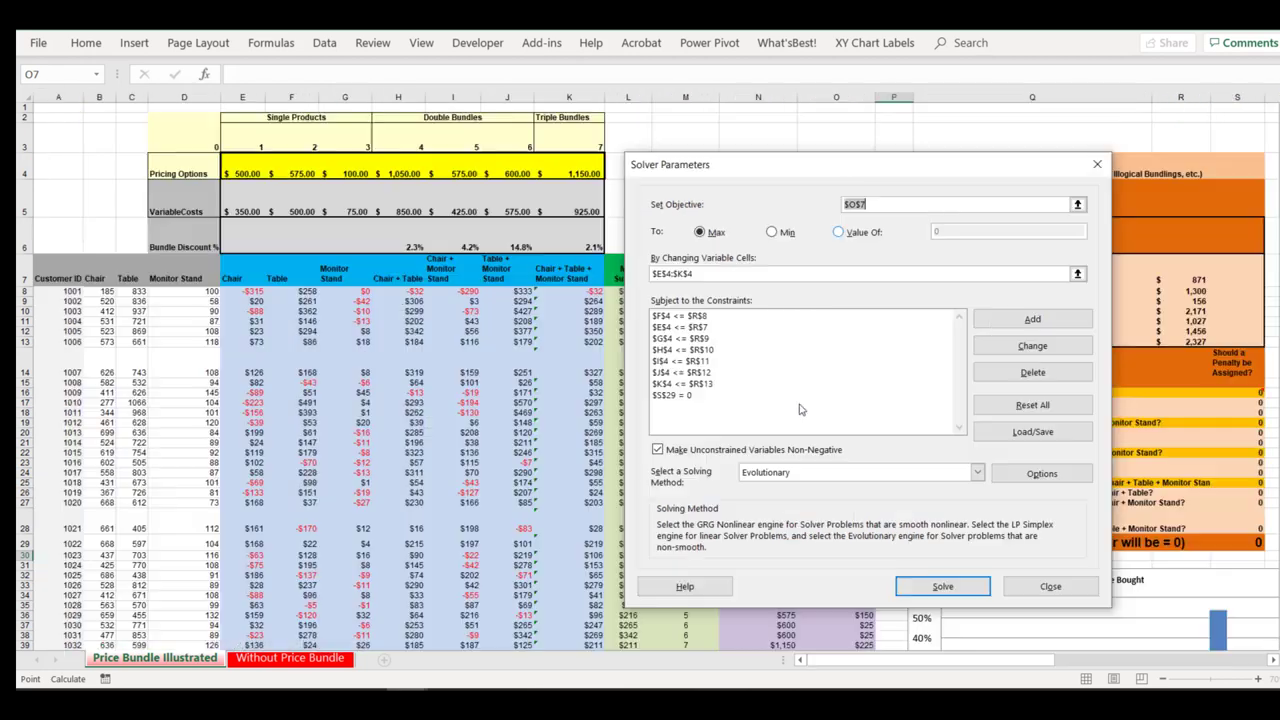
Step: Review the Solver objective, changing cells, constraints and solving method against the profit, pricing and maximum valuation cells in the sheet
left_click_drag(873, 172, 388, 151)
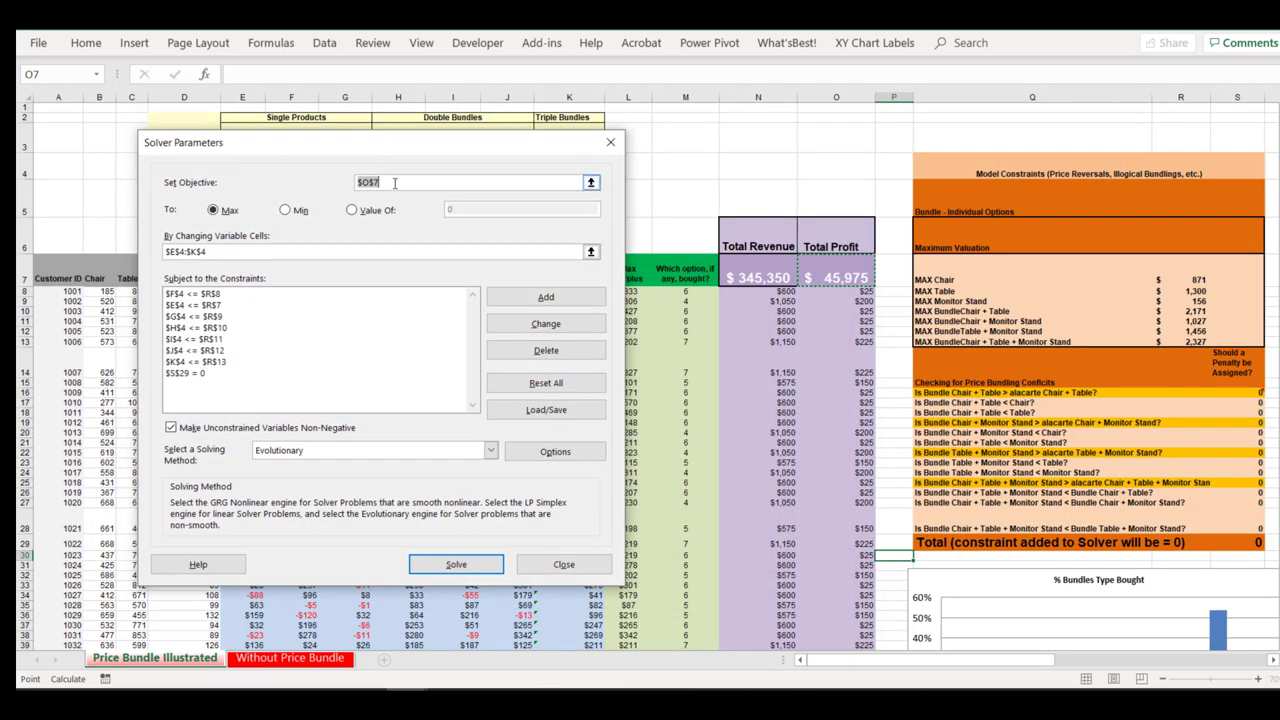
left_click_drag(359, 152, 411, 231)
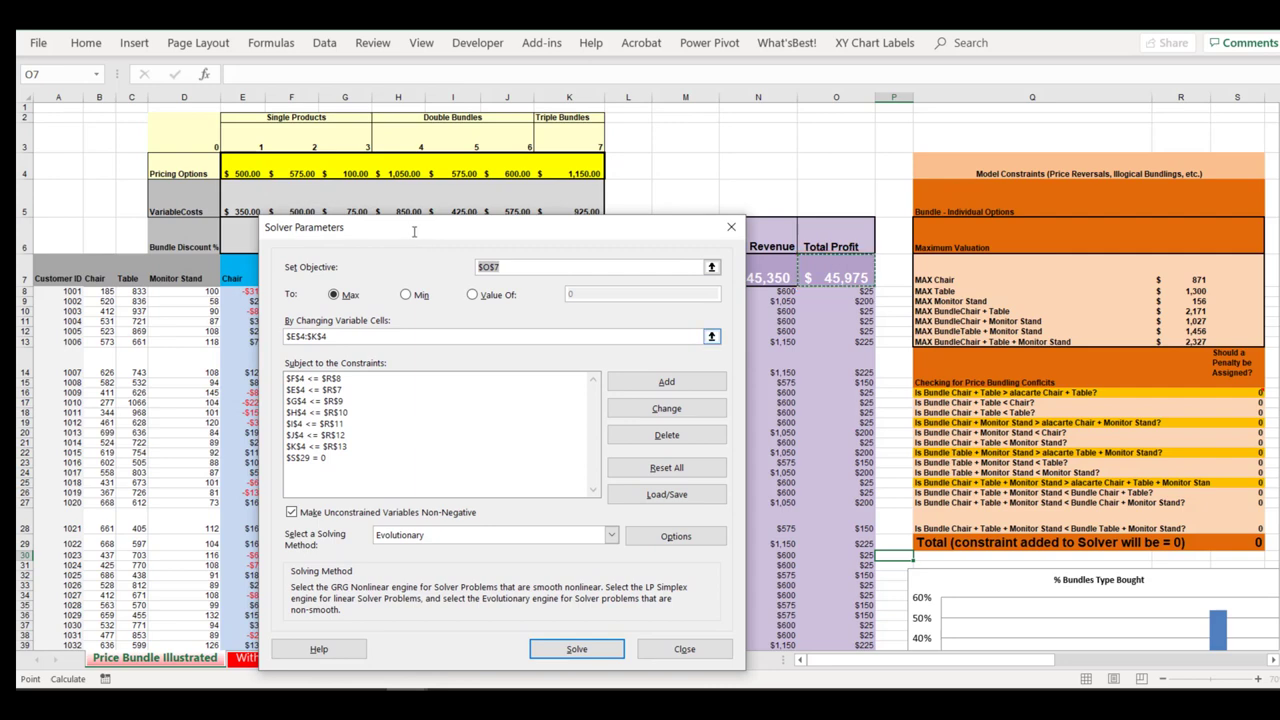
left_click_drag(428, 233, 751, 147)
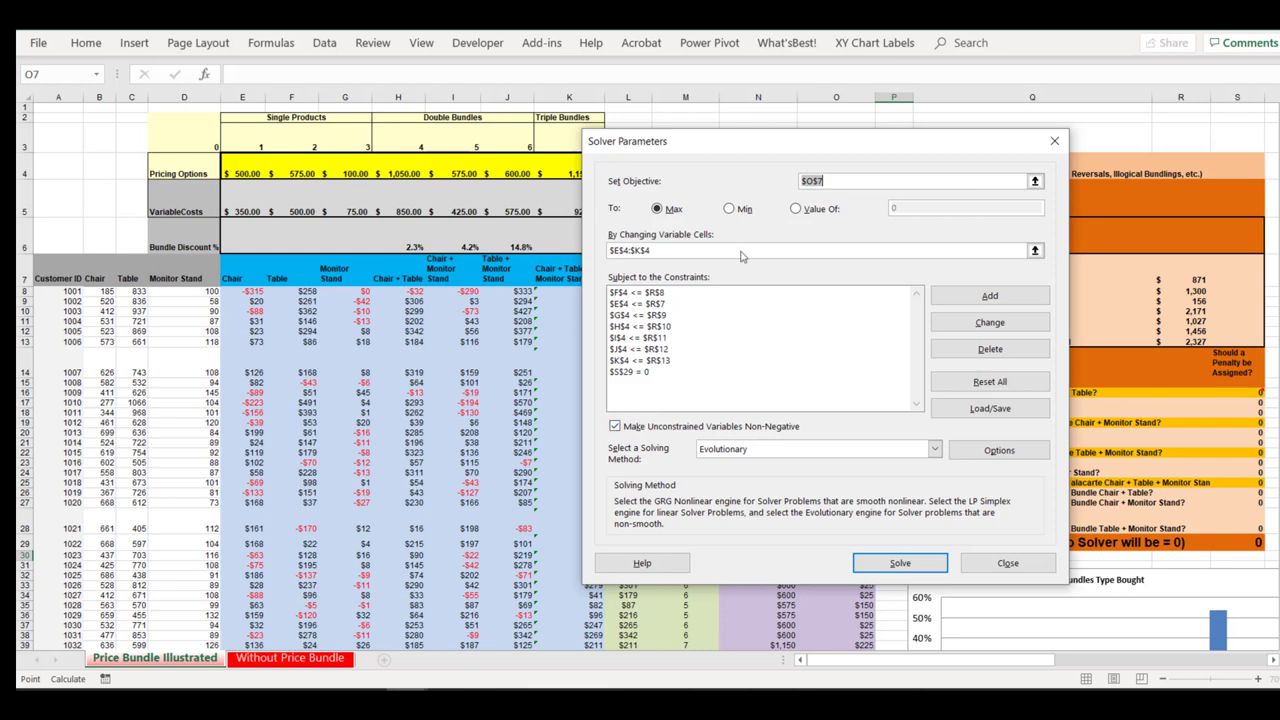
left_click_drag(805, 156, 542, 217)
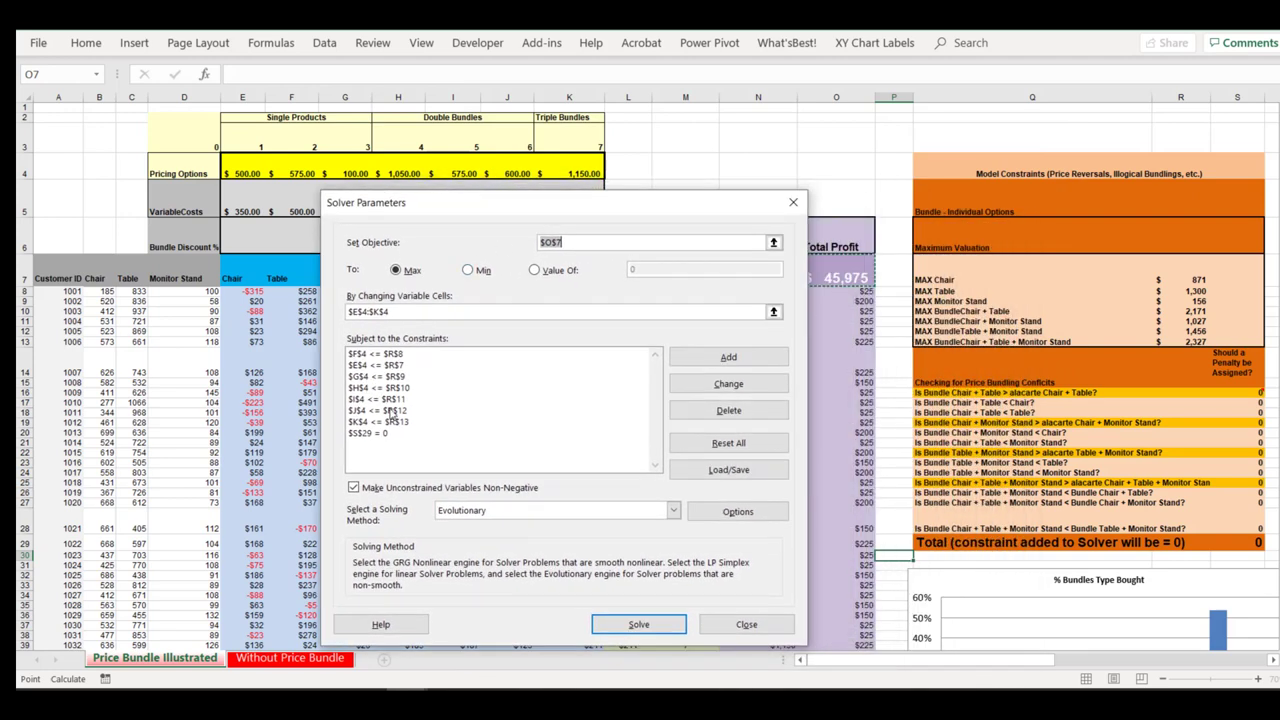
left_click_drag(645, 209, 713, 226)
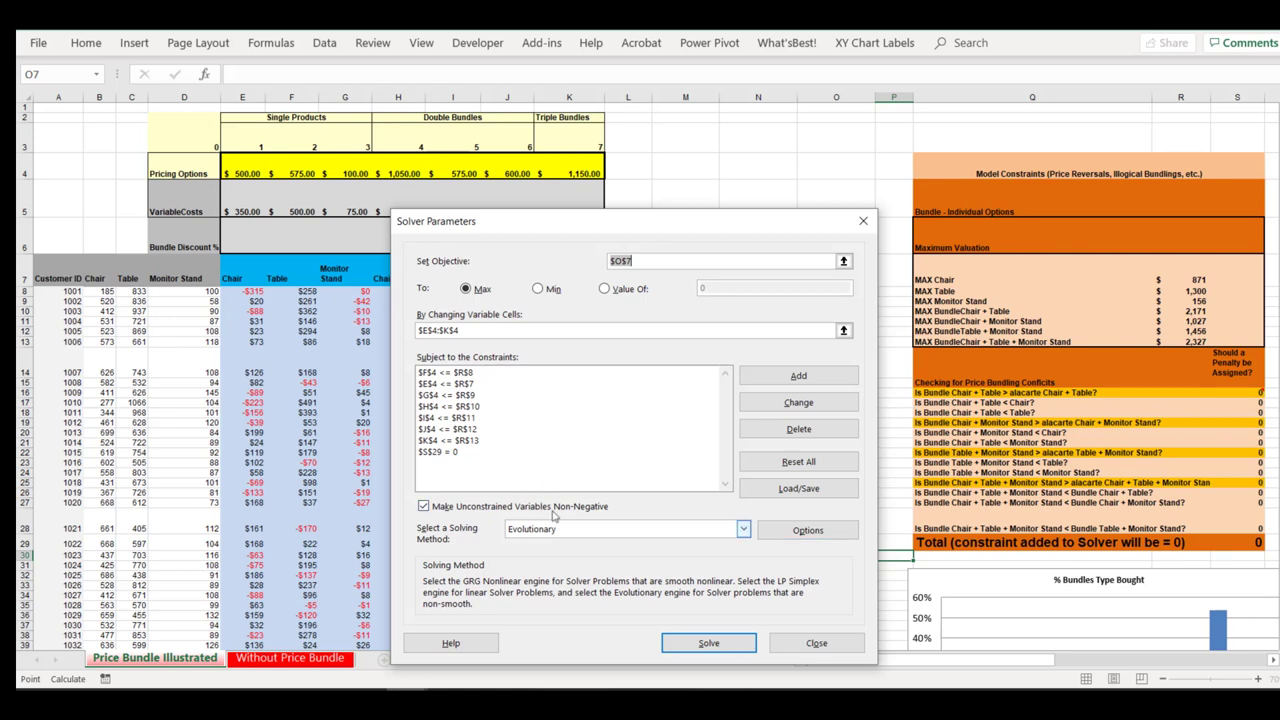
Step: Open the Solver options and review the Evolutionary settings and the general solving limits for all methods
left_click(816, 533)
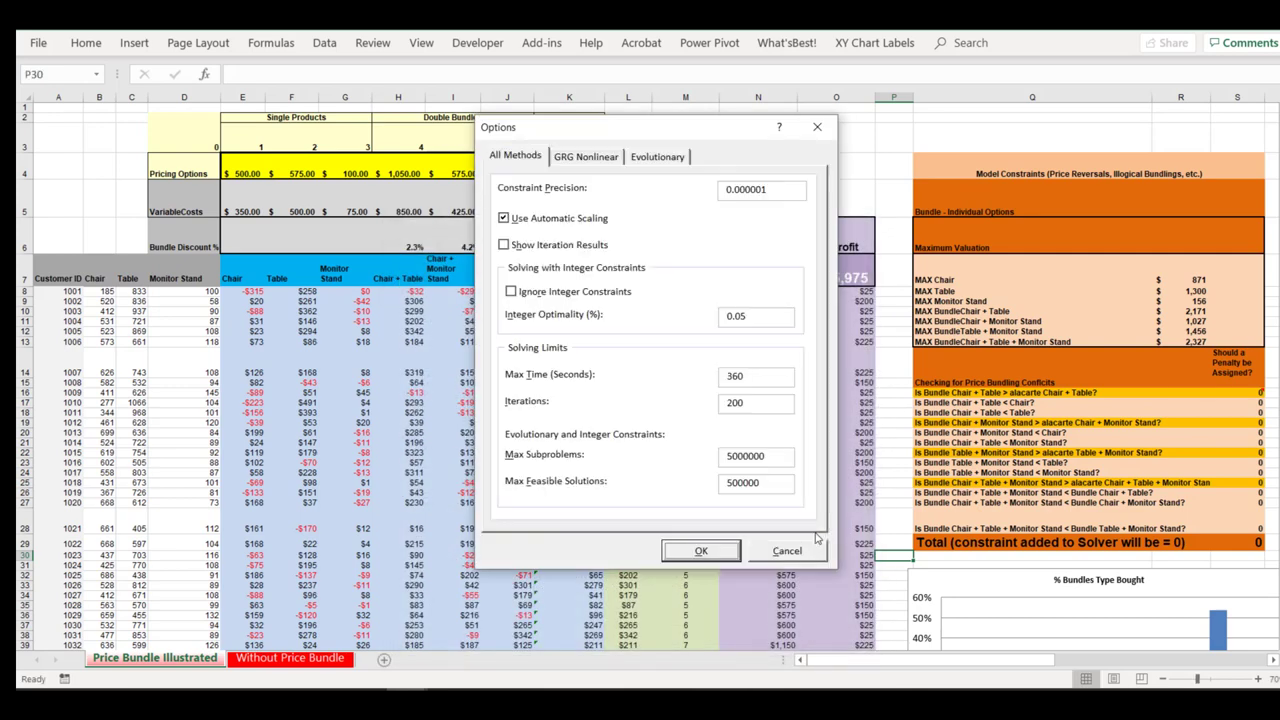
left_click(660, 160)
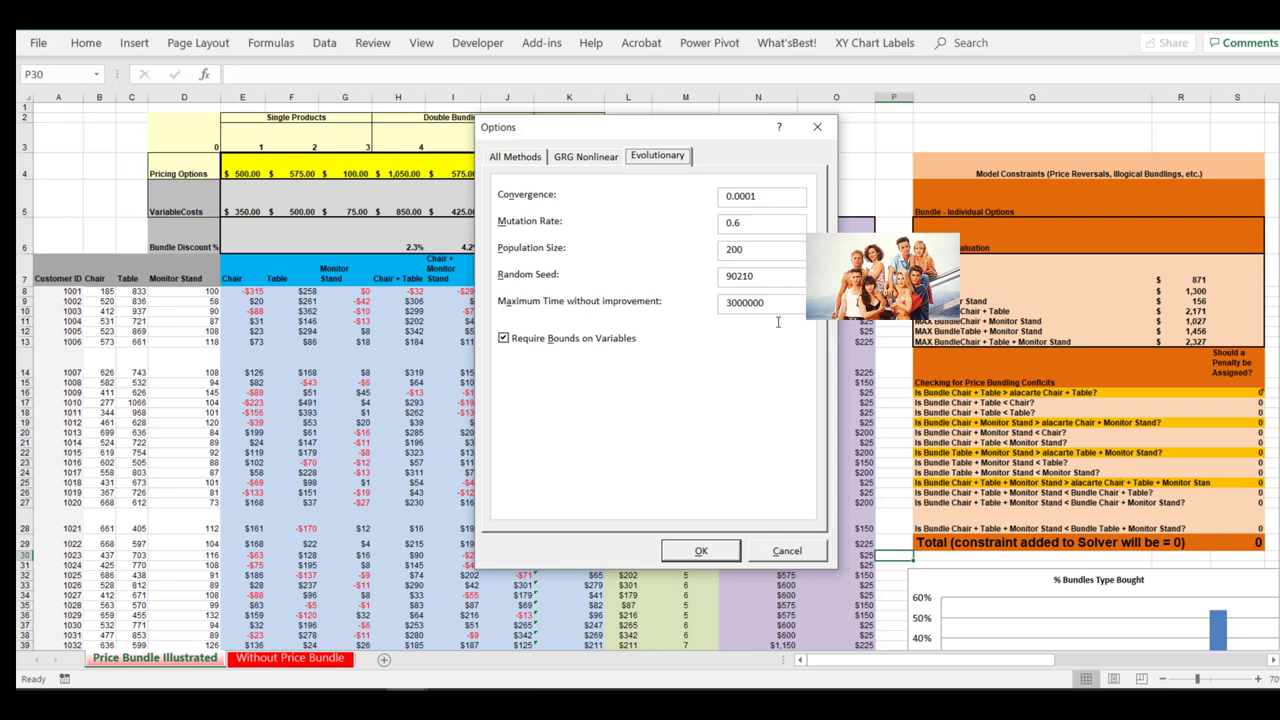
left_click(516, 160)
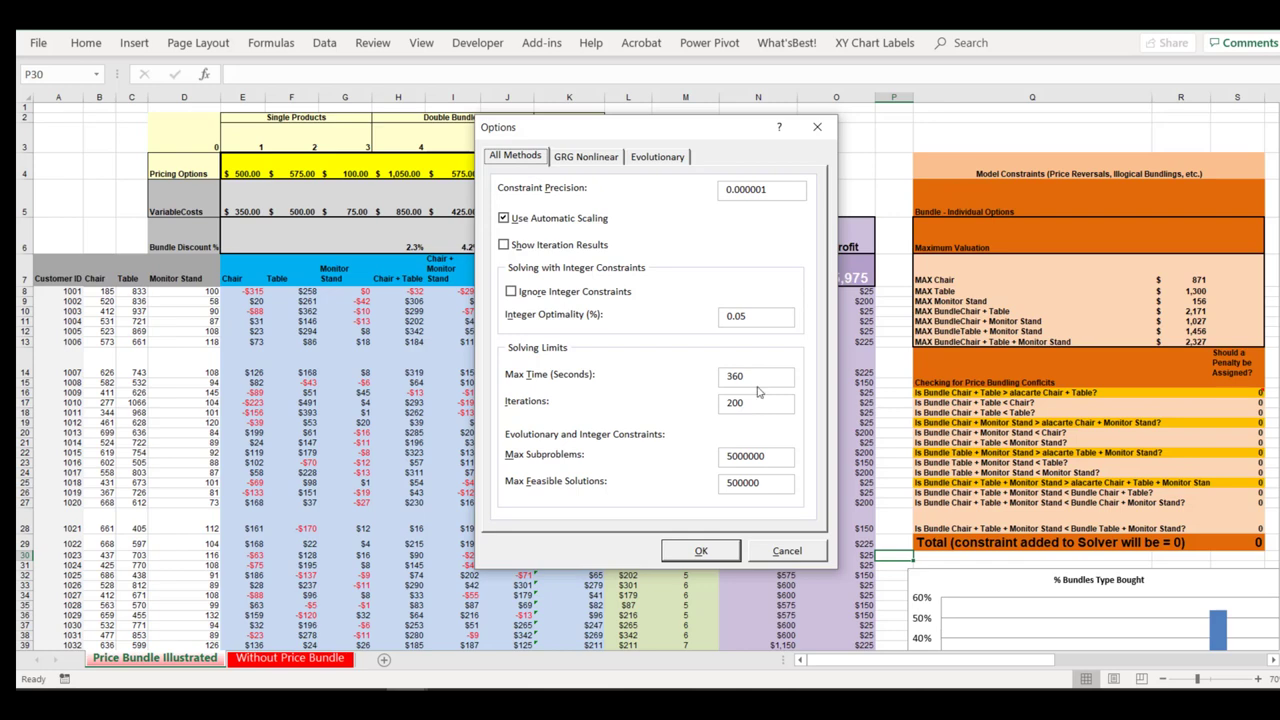
Step: Accept the Solver options, run the Evolutionary Solver on the price bundling model, and keep the solution it finds
left_click_drag(704, 141, 621, 211)
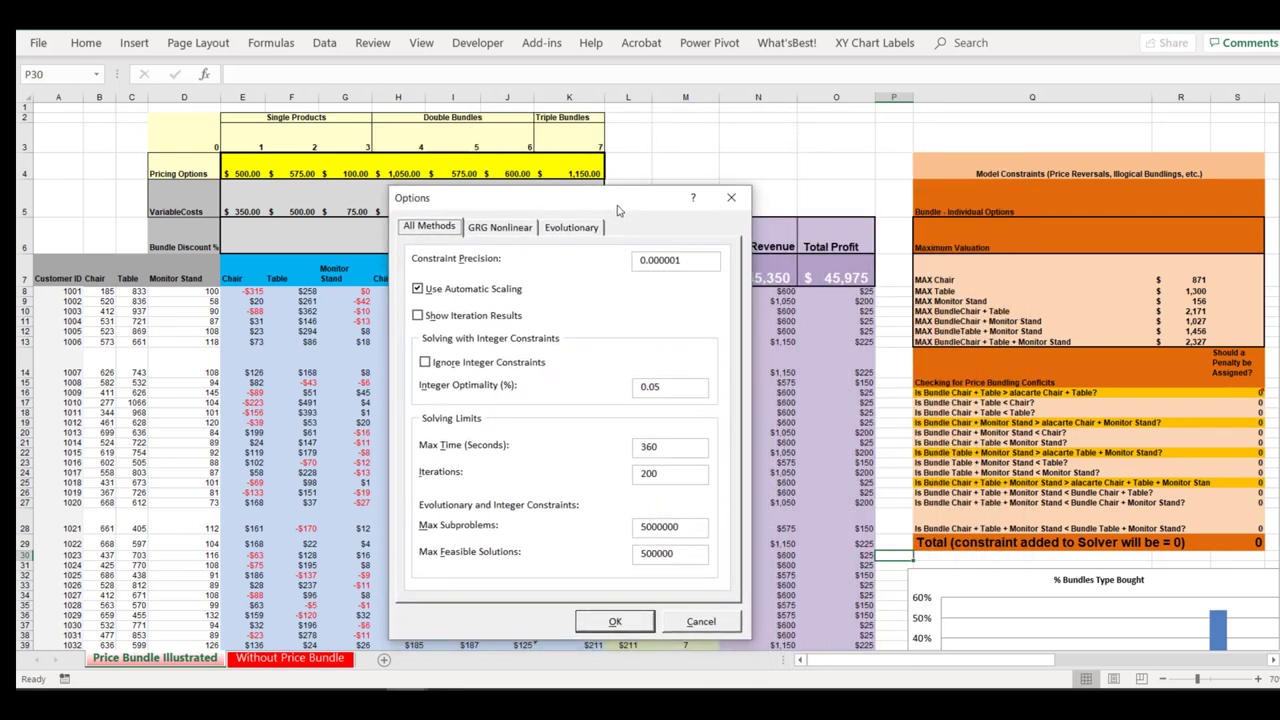
left_click(617, 622)
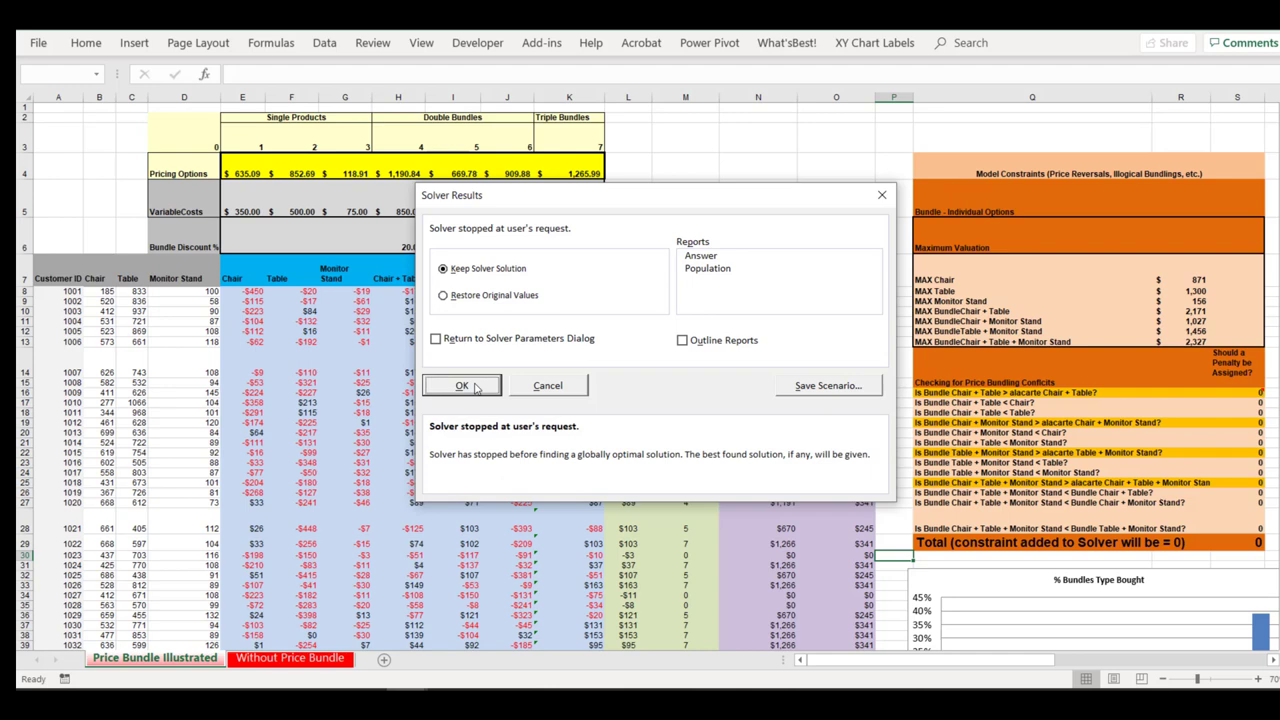
left_click(474, 389)
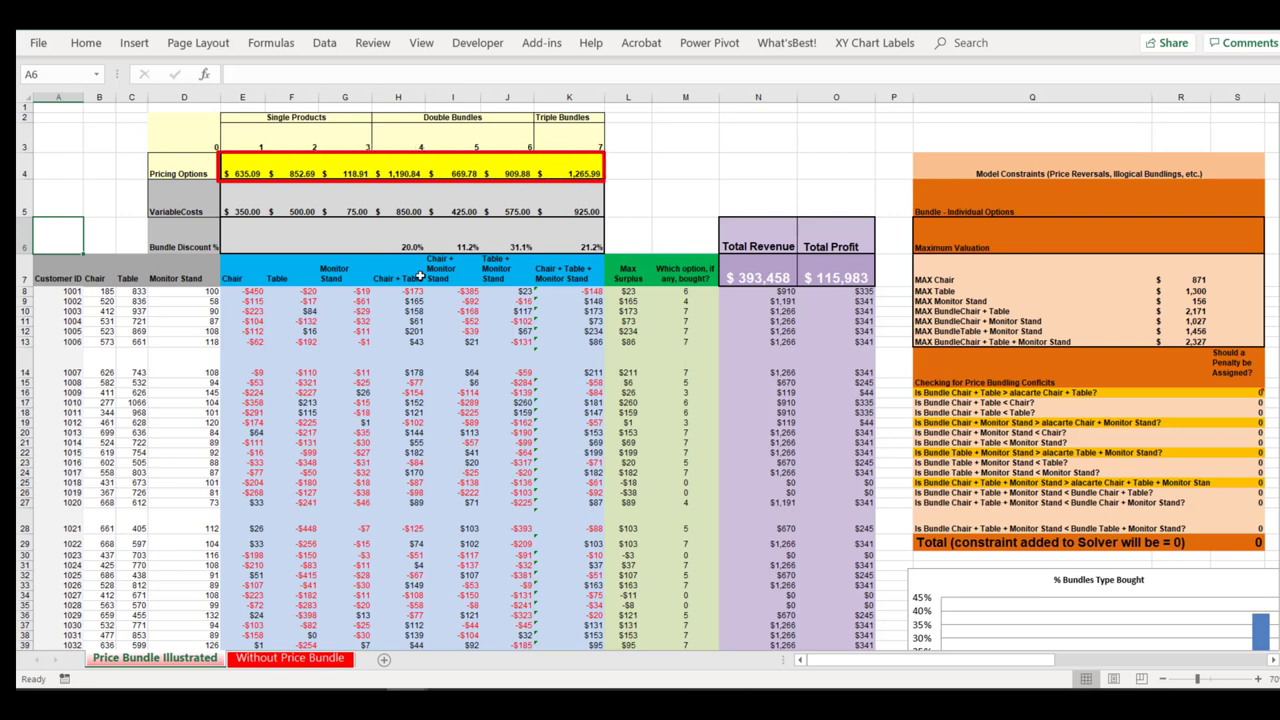
Step: Examine the conflict checks and the % Bundles Type Bought chart for the optimized bundle prices
scroll(900, 322, "down", 3)
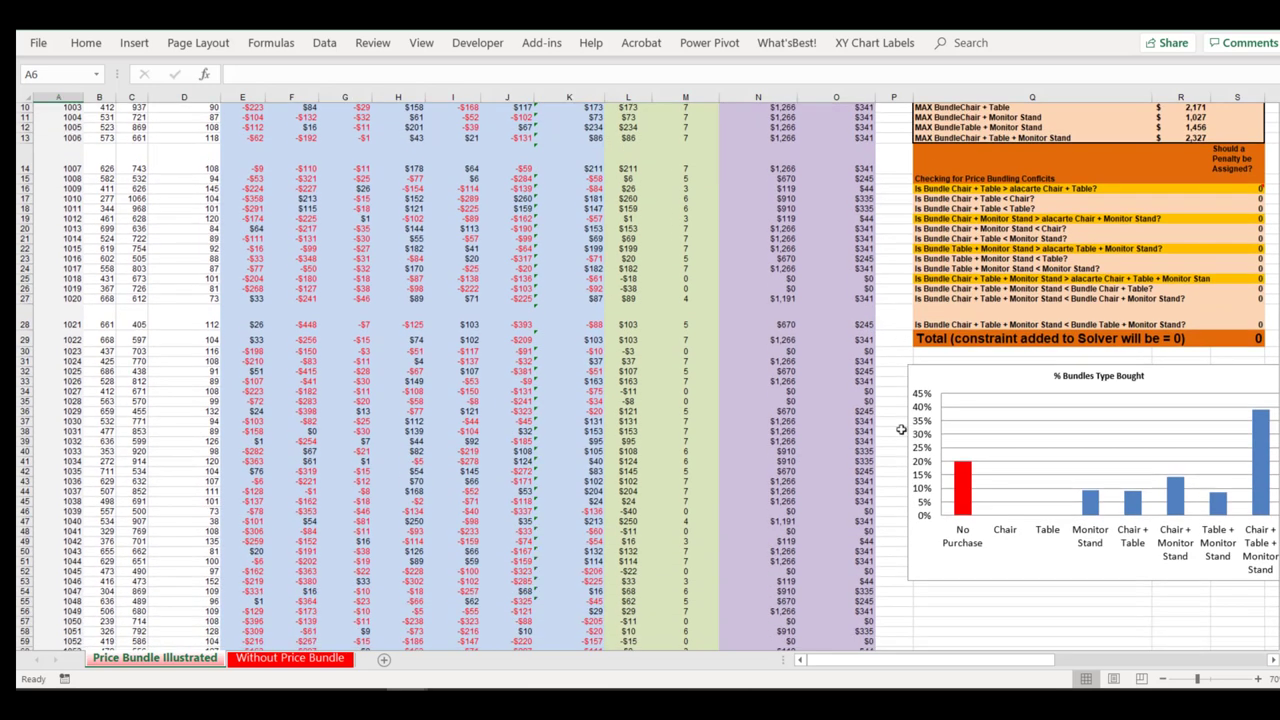
left_click_drag(905, 660, 957, 661)
scroll(1100, 572, "up", 1)
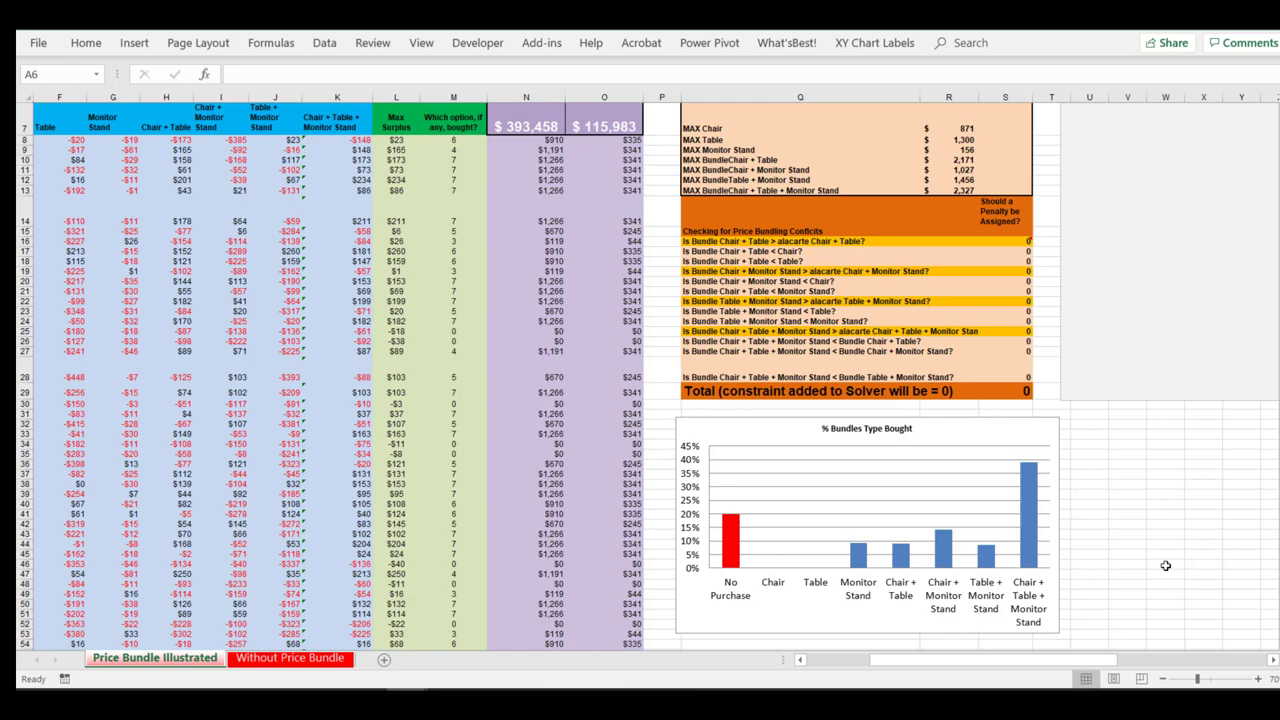
scroll(1163, 563, "up", 2)
Step: Switch to the Without Price Bundle sheet and examine the chair, table and monitor stand purchase indicators in E9:G9
left_click(462, 150)
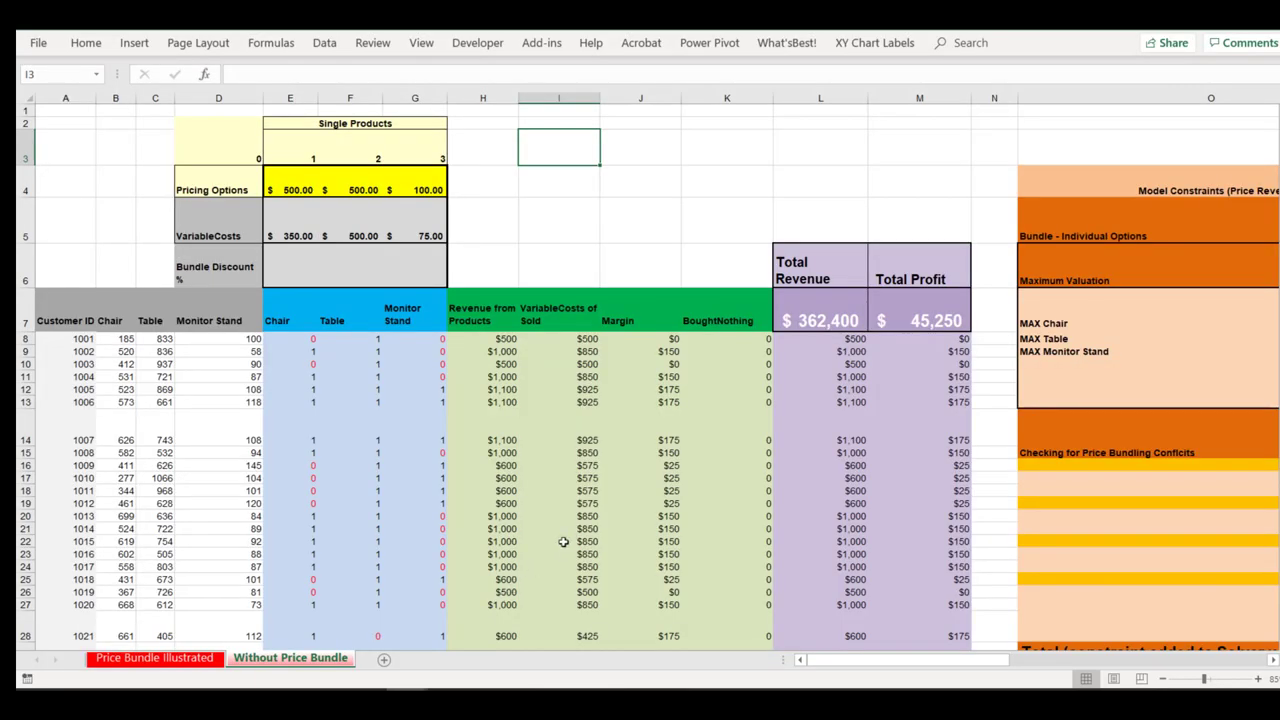
mouse_move(570, 535)
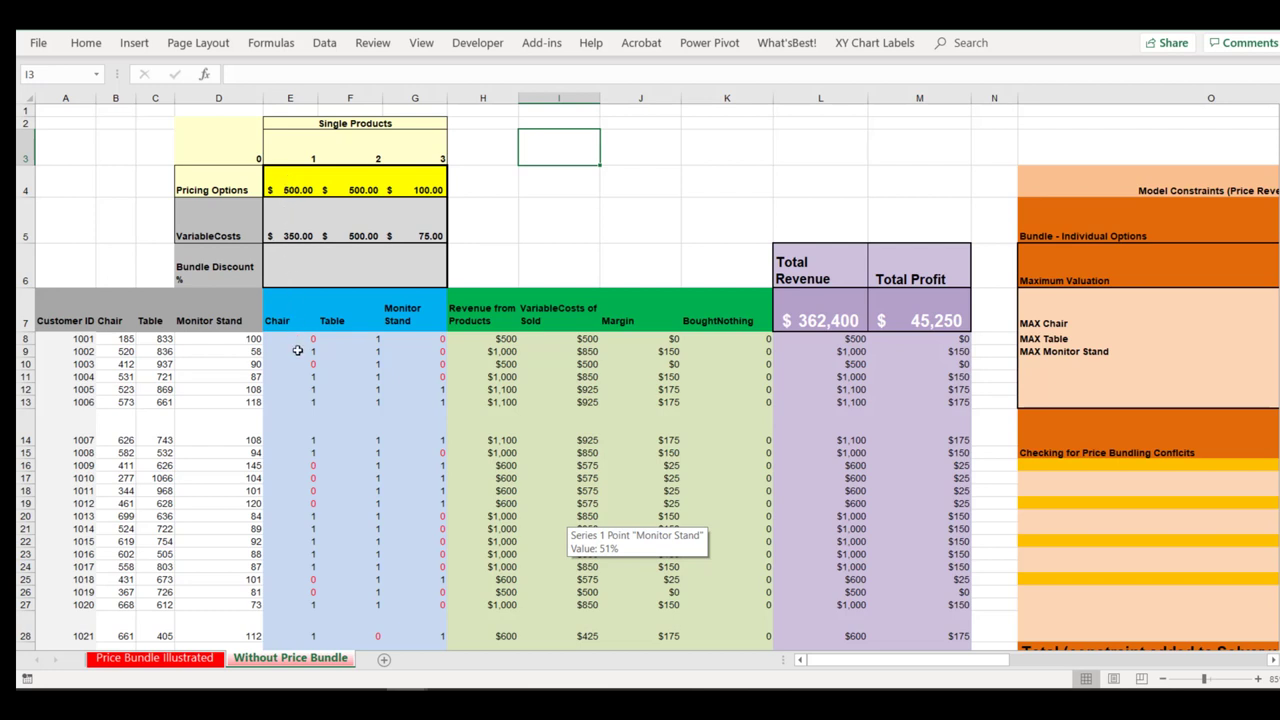
left_click_drag(297, 350, 414, 351)
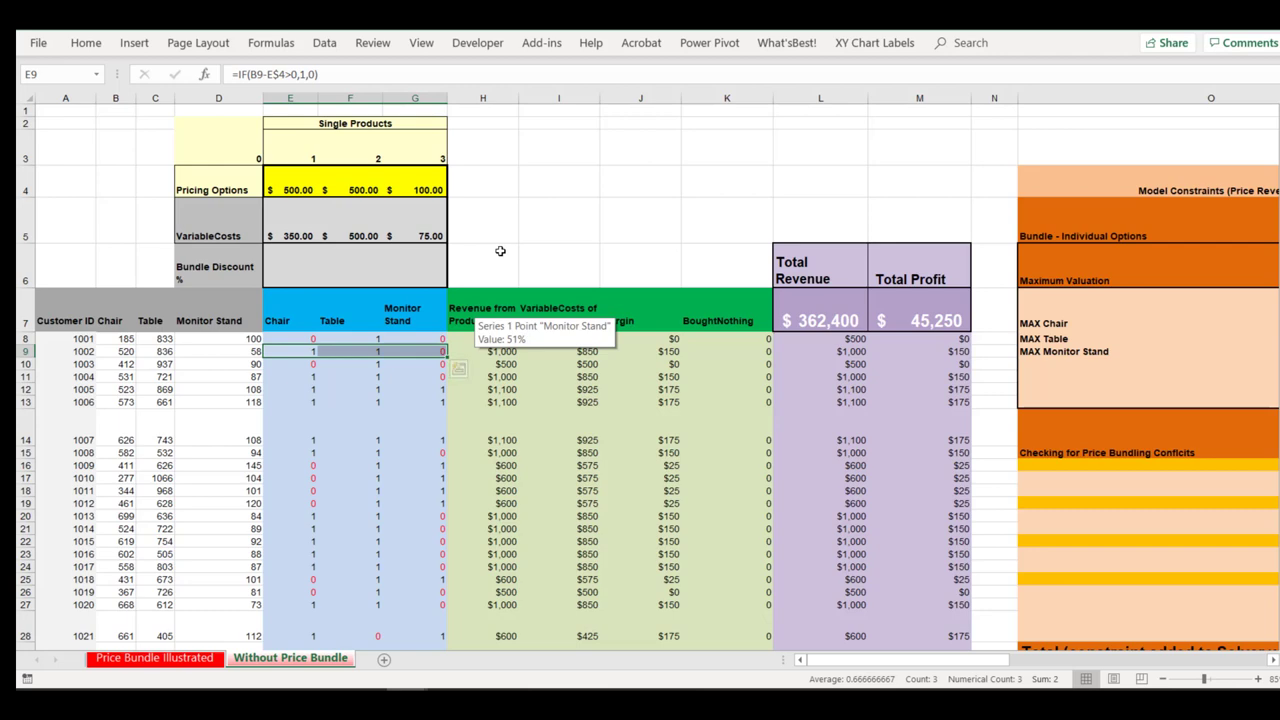
Step: Open the Solver model for Without Price Bundle, review its objective, changing cells and constraints, and run it with the Evolutionary method
left_click(324, 45)
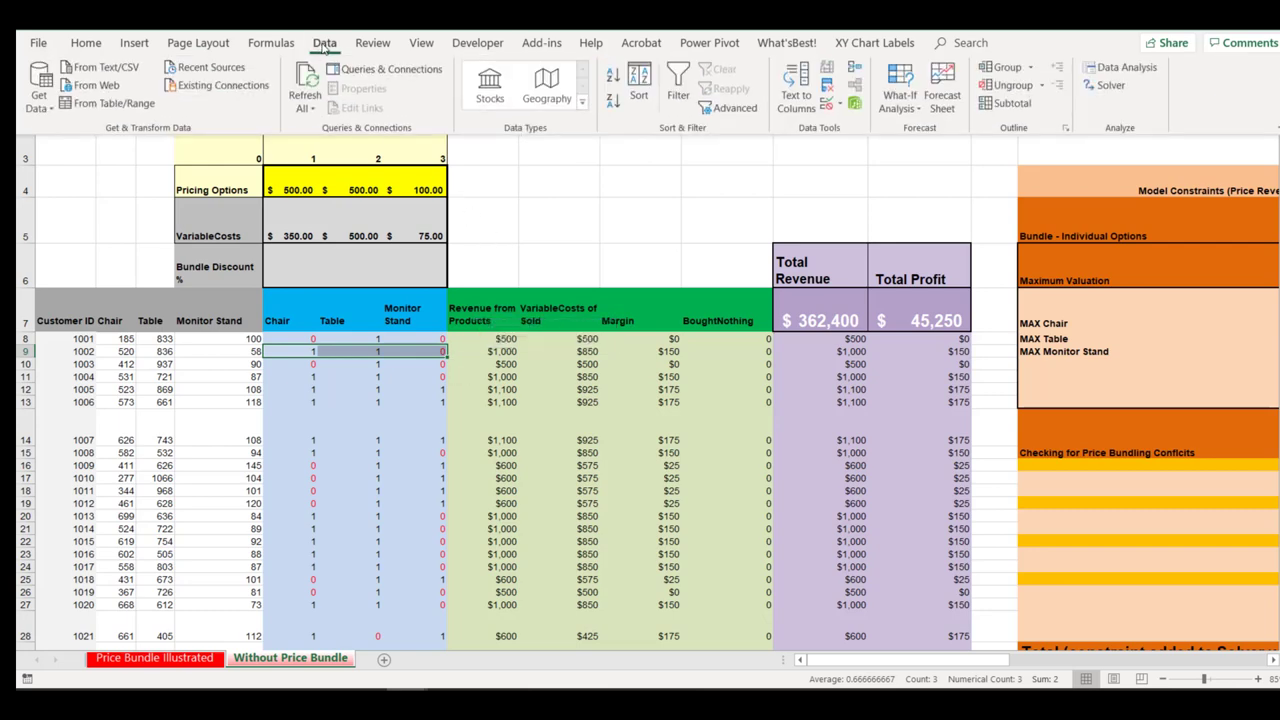
left_click(1097, 90)
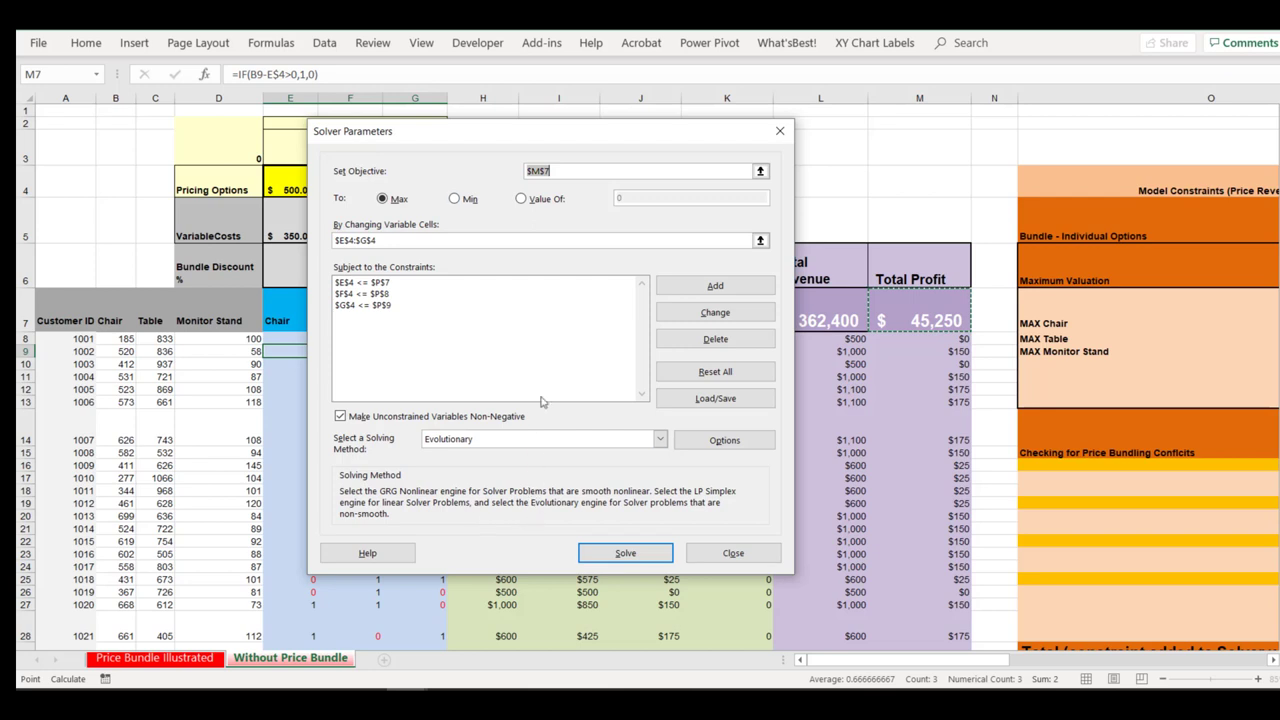
left_click(565, 171)
left_click_drag(558, 131, 510, 144)
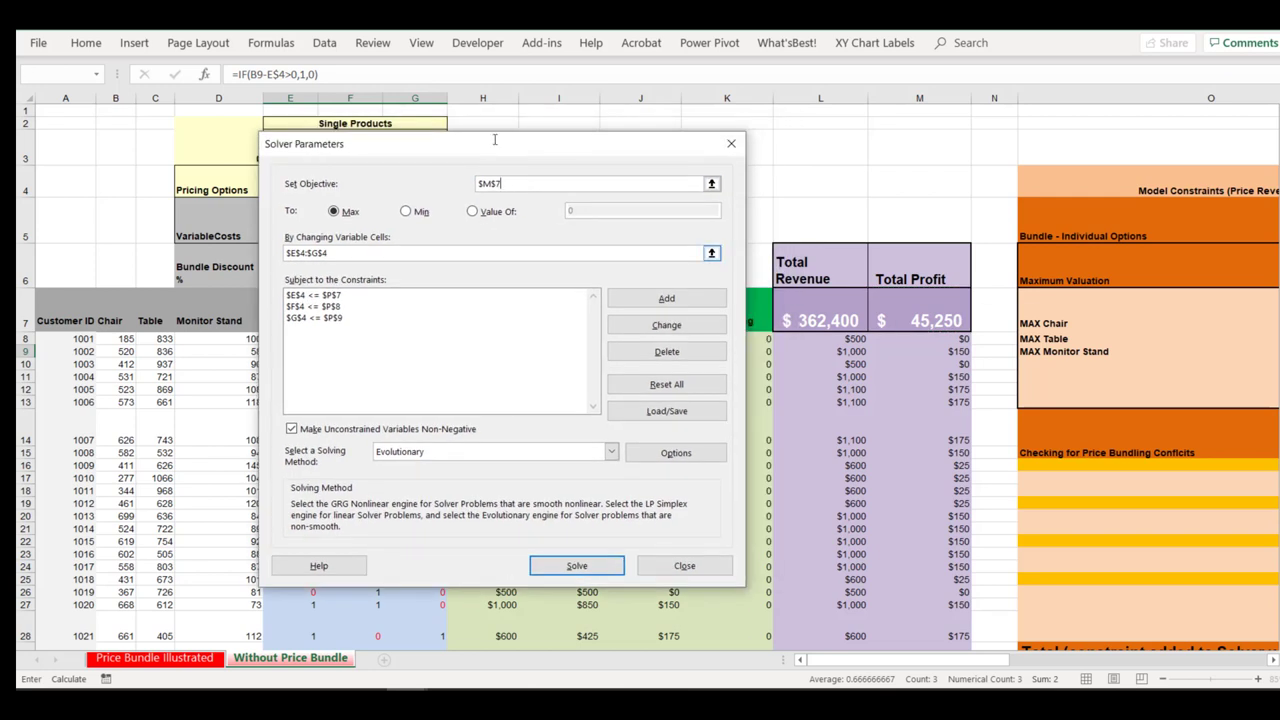
left_click_drag(388, 148, 567, 144)
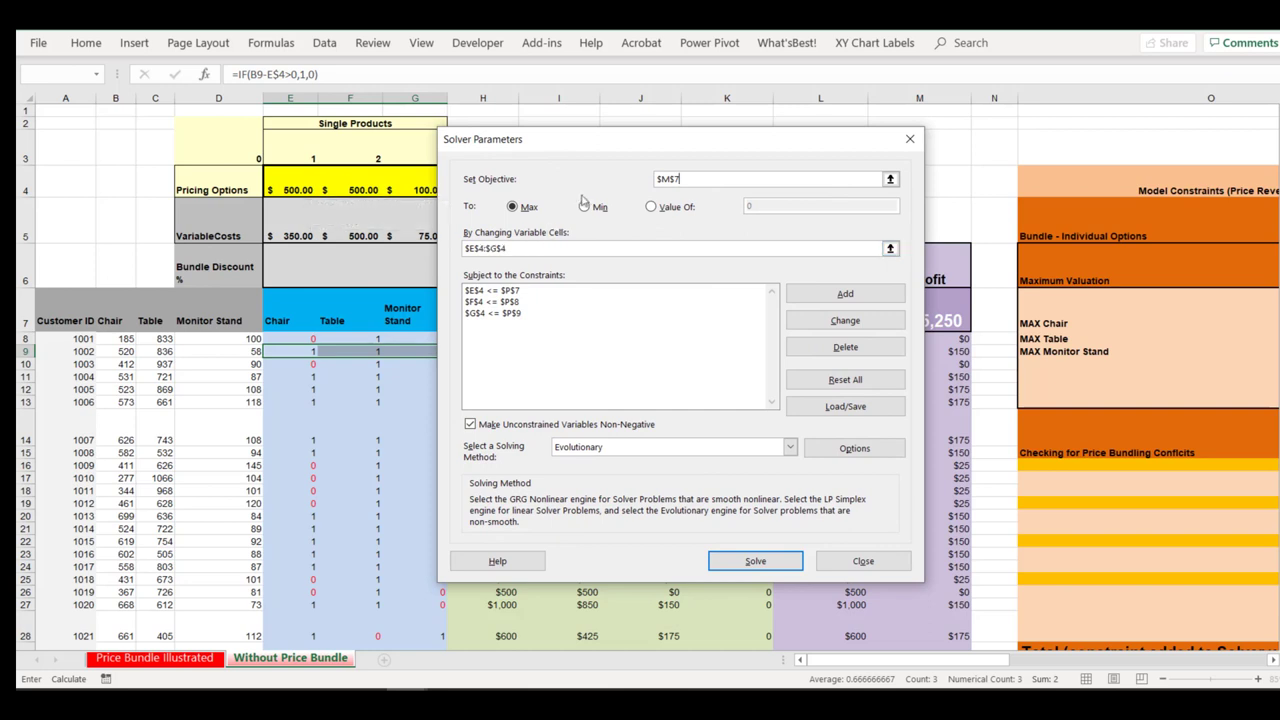
left_click_drag(628, 152, 555, 186)
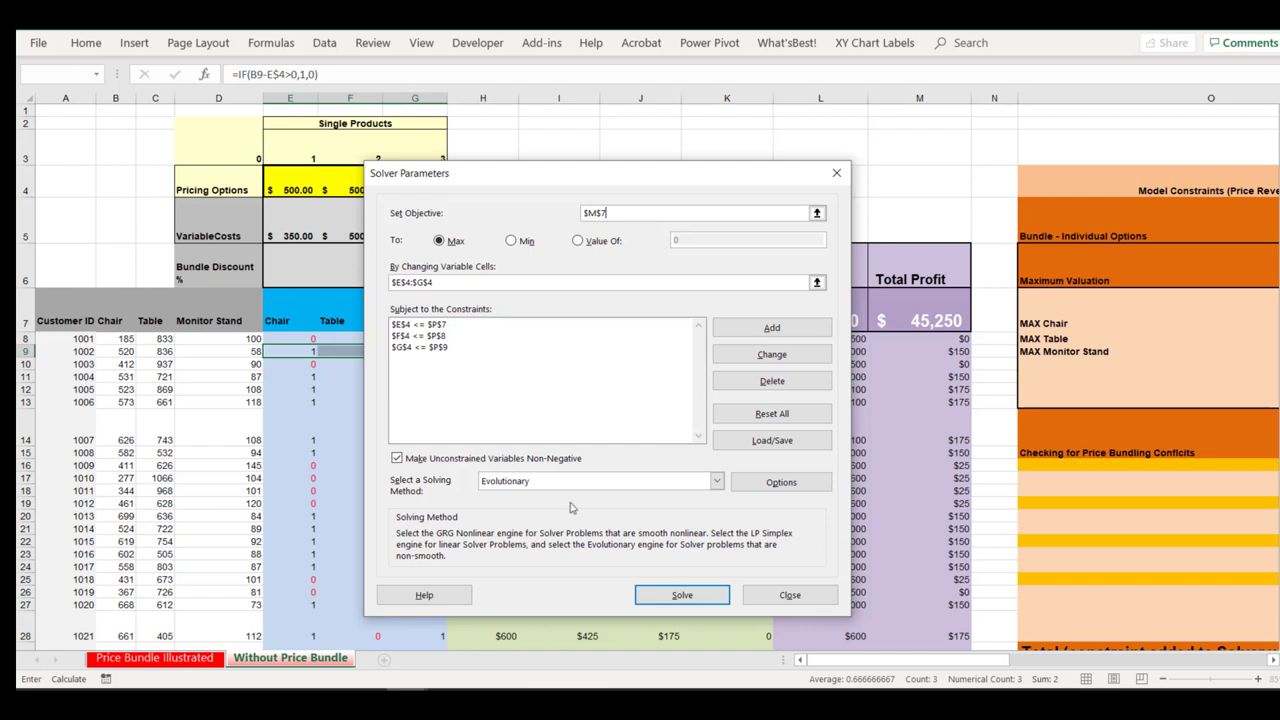
left_click(686, 598)
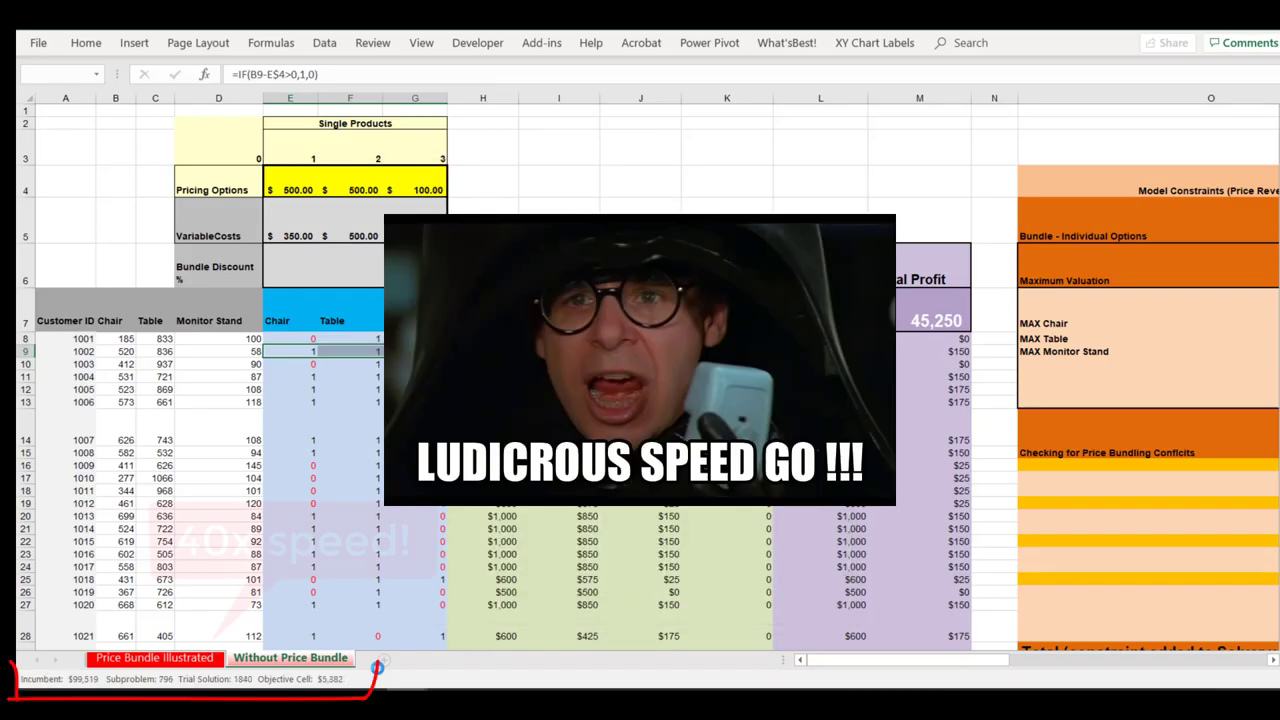